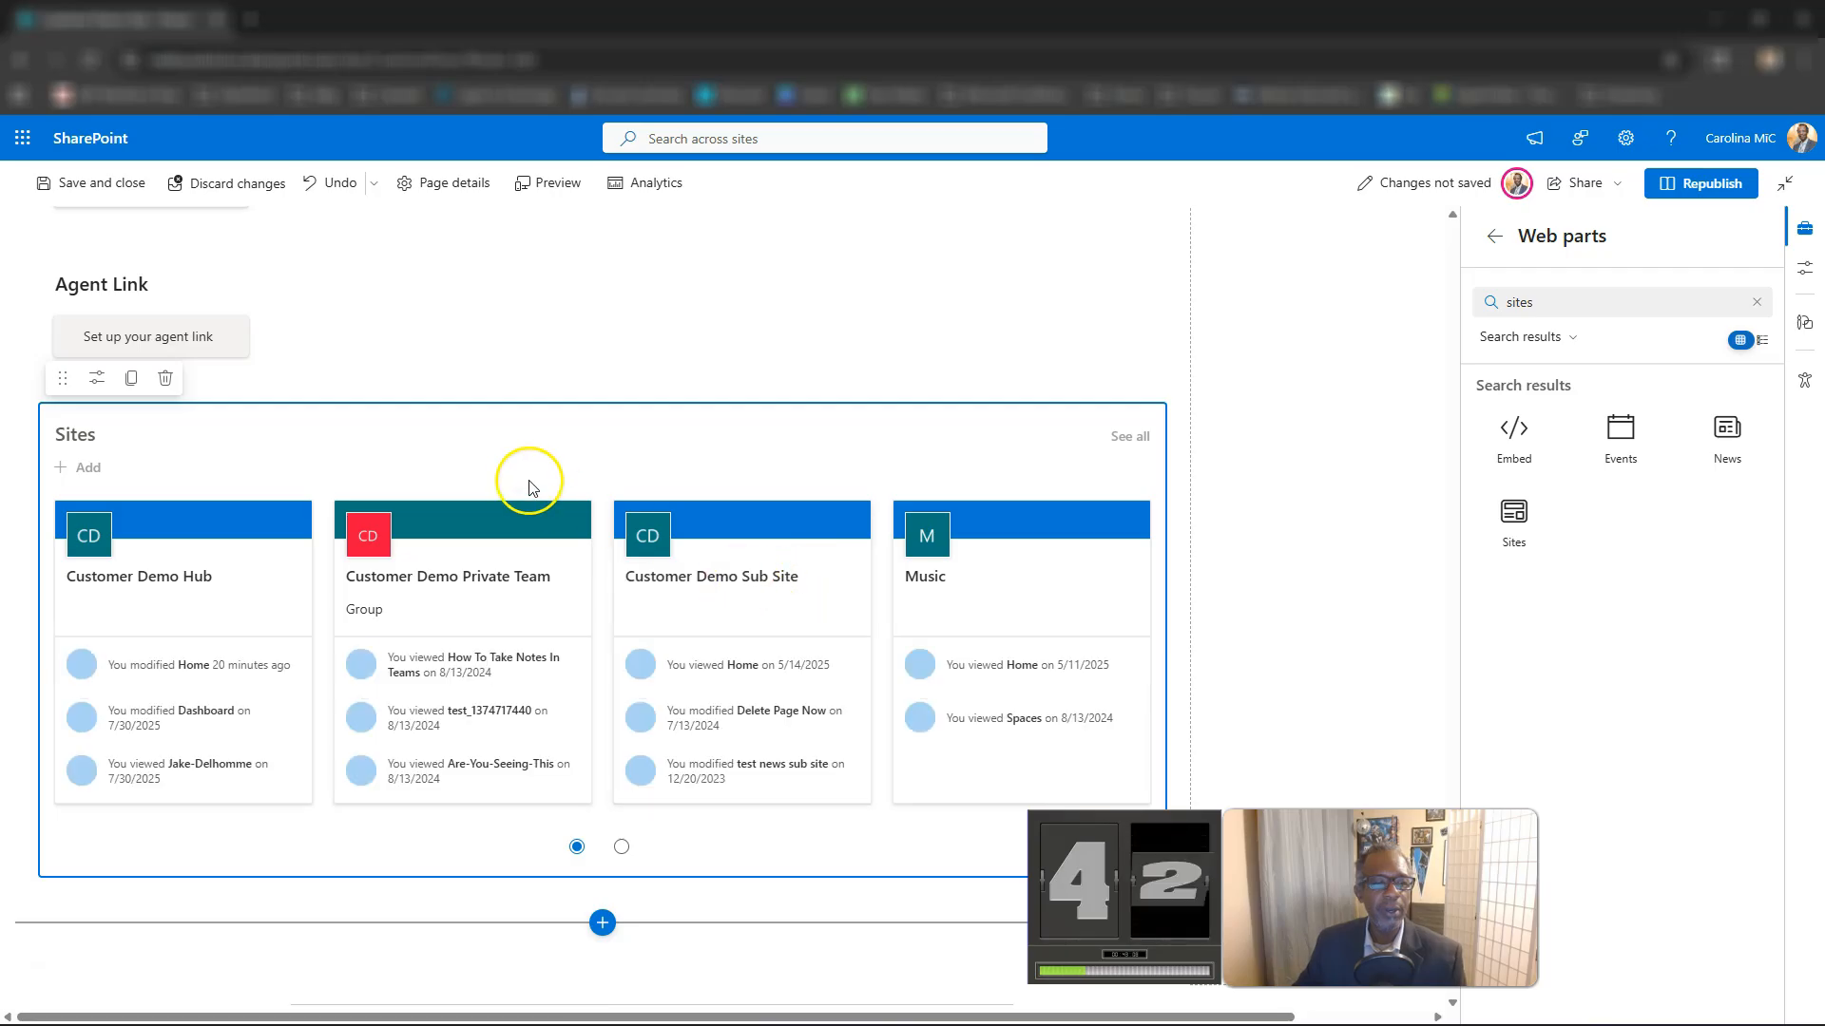
Set the Sites web part to show frequent sites for the current user and republish the page.
click(94, 379)
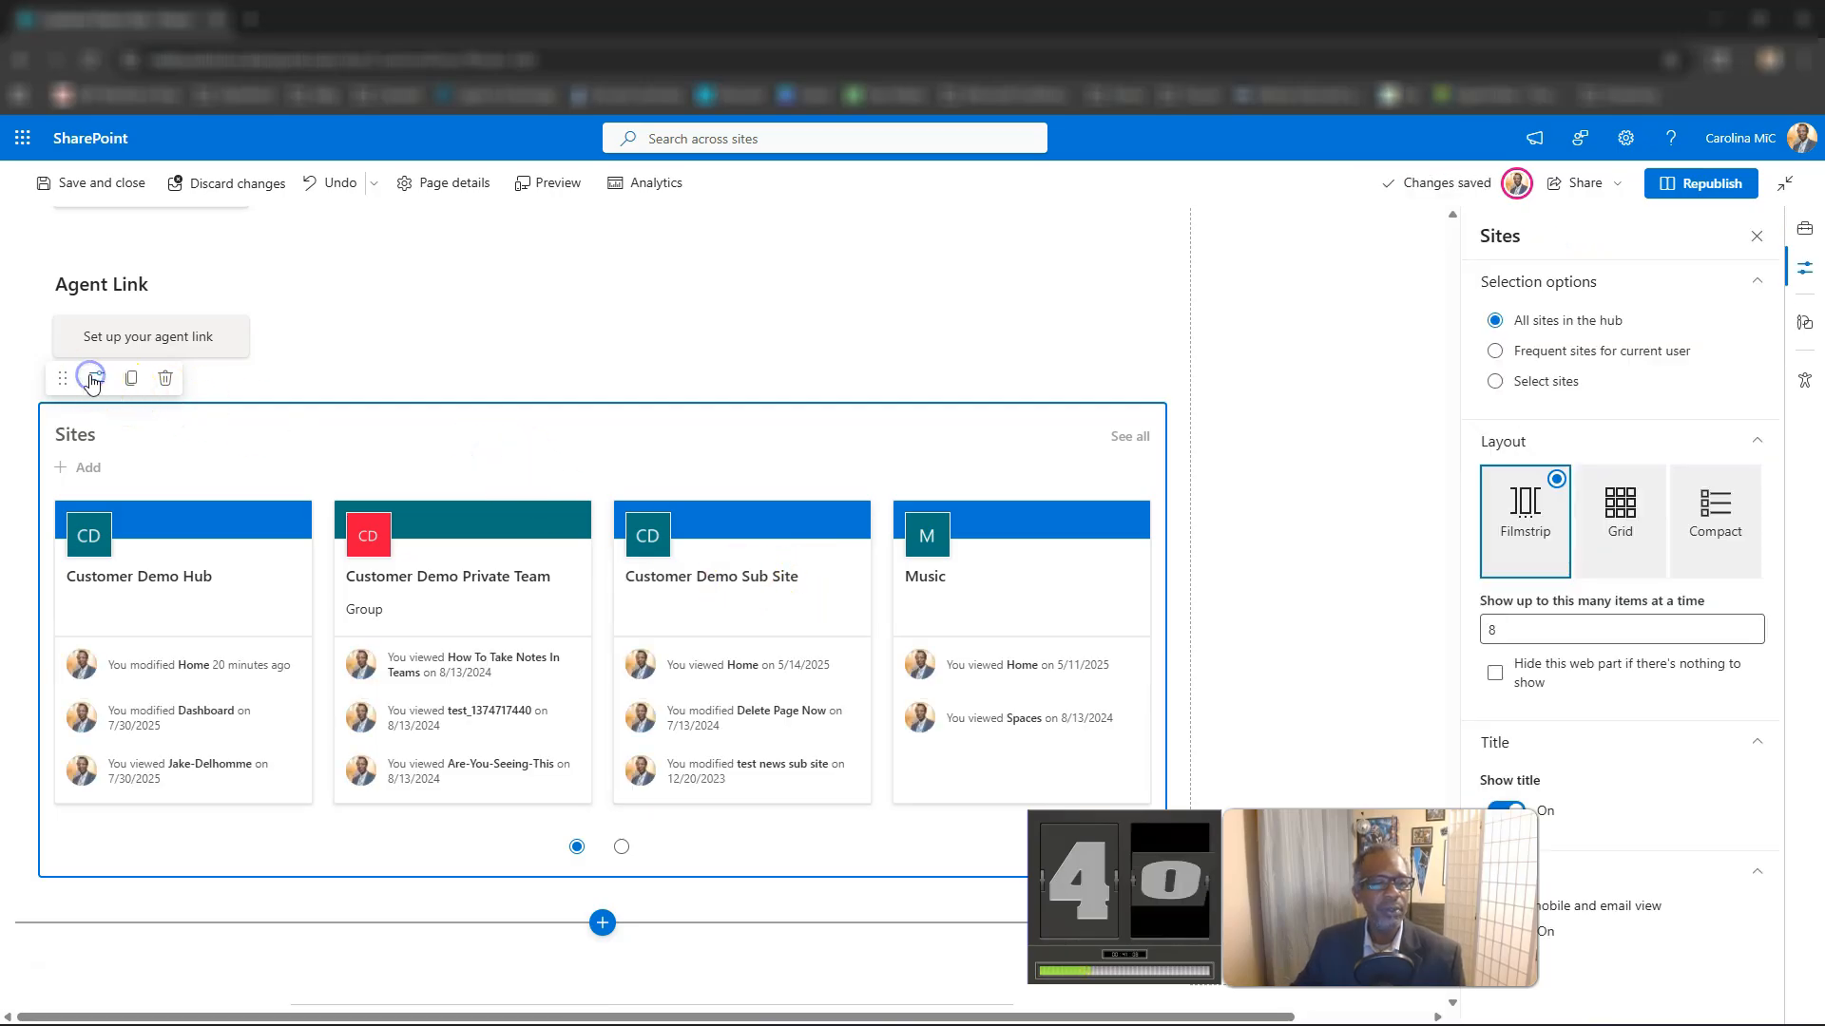
click(1492, 350)
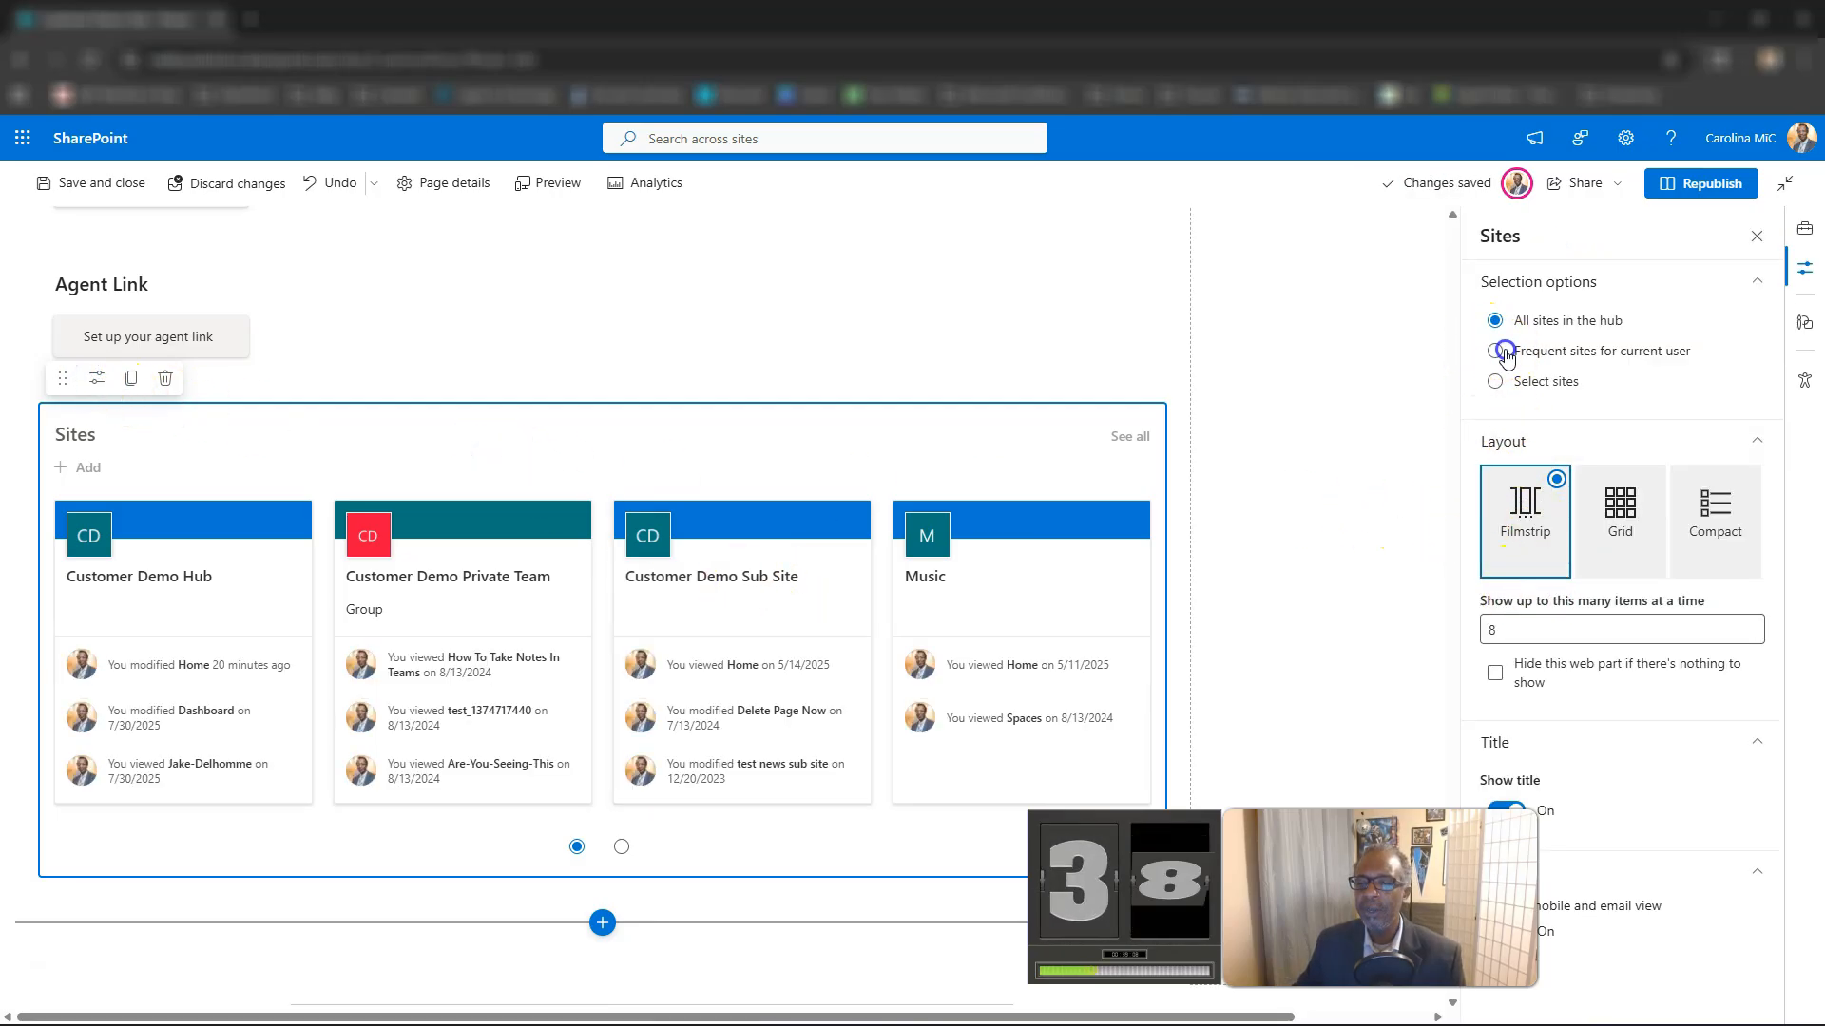
click(1703, 184)
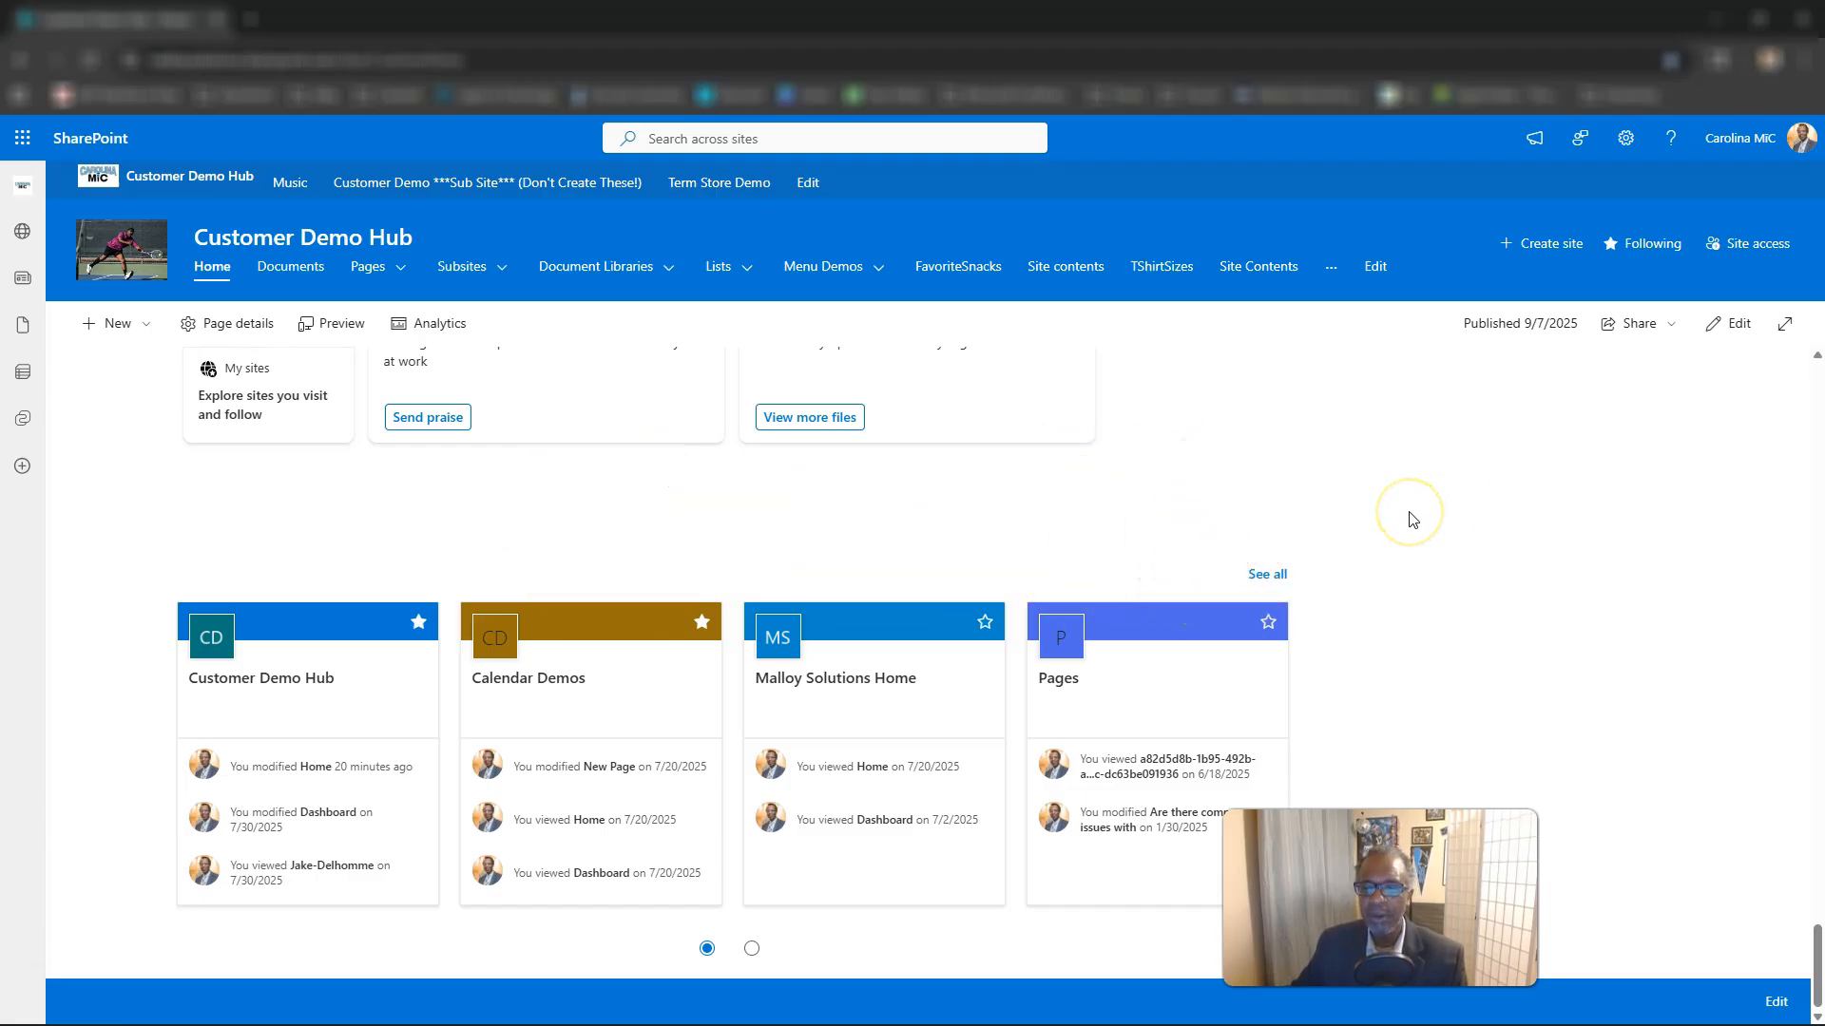
Reopen the page for editing and select the "Customer Demo Hub - Associated Sites" web part below the Hero.
click(1736, 328)
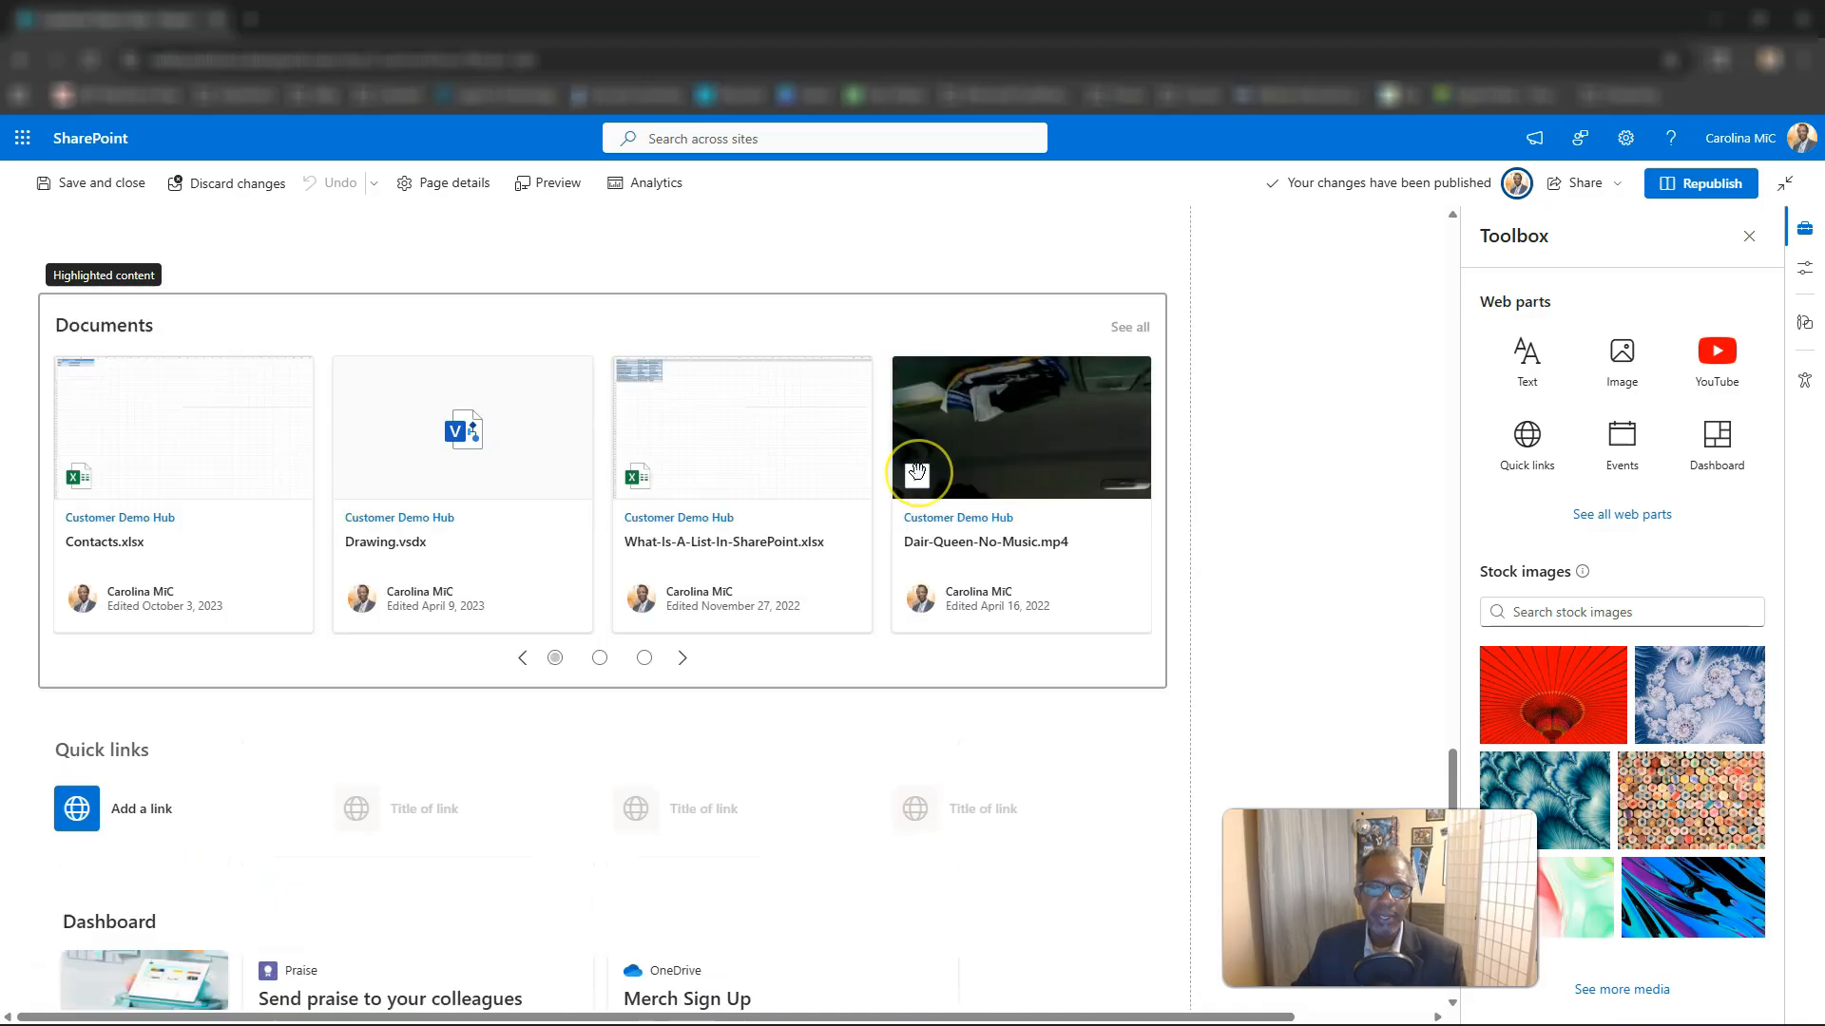
scroll(917, 470, up, 6)
scroll(917, 470, up, 15)
scroll(917, 470, up, 15)
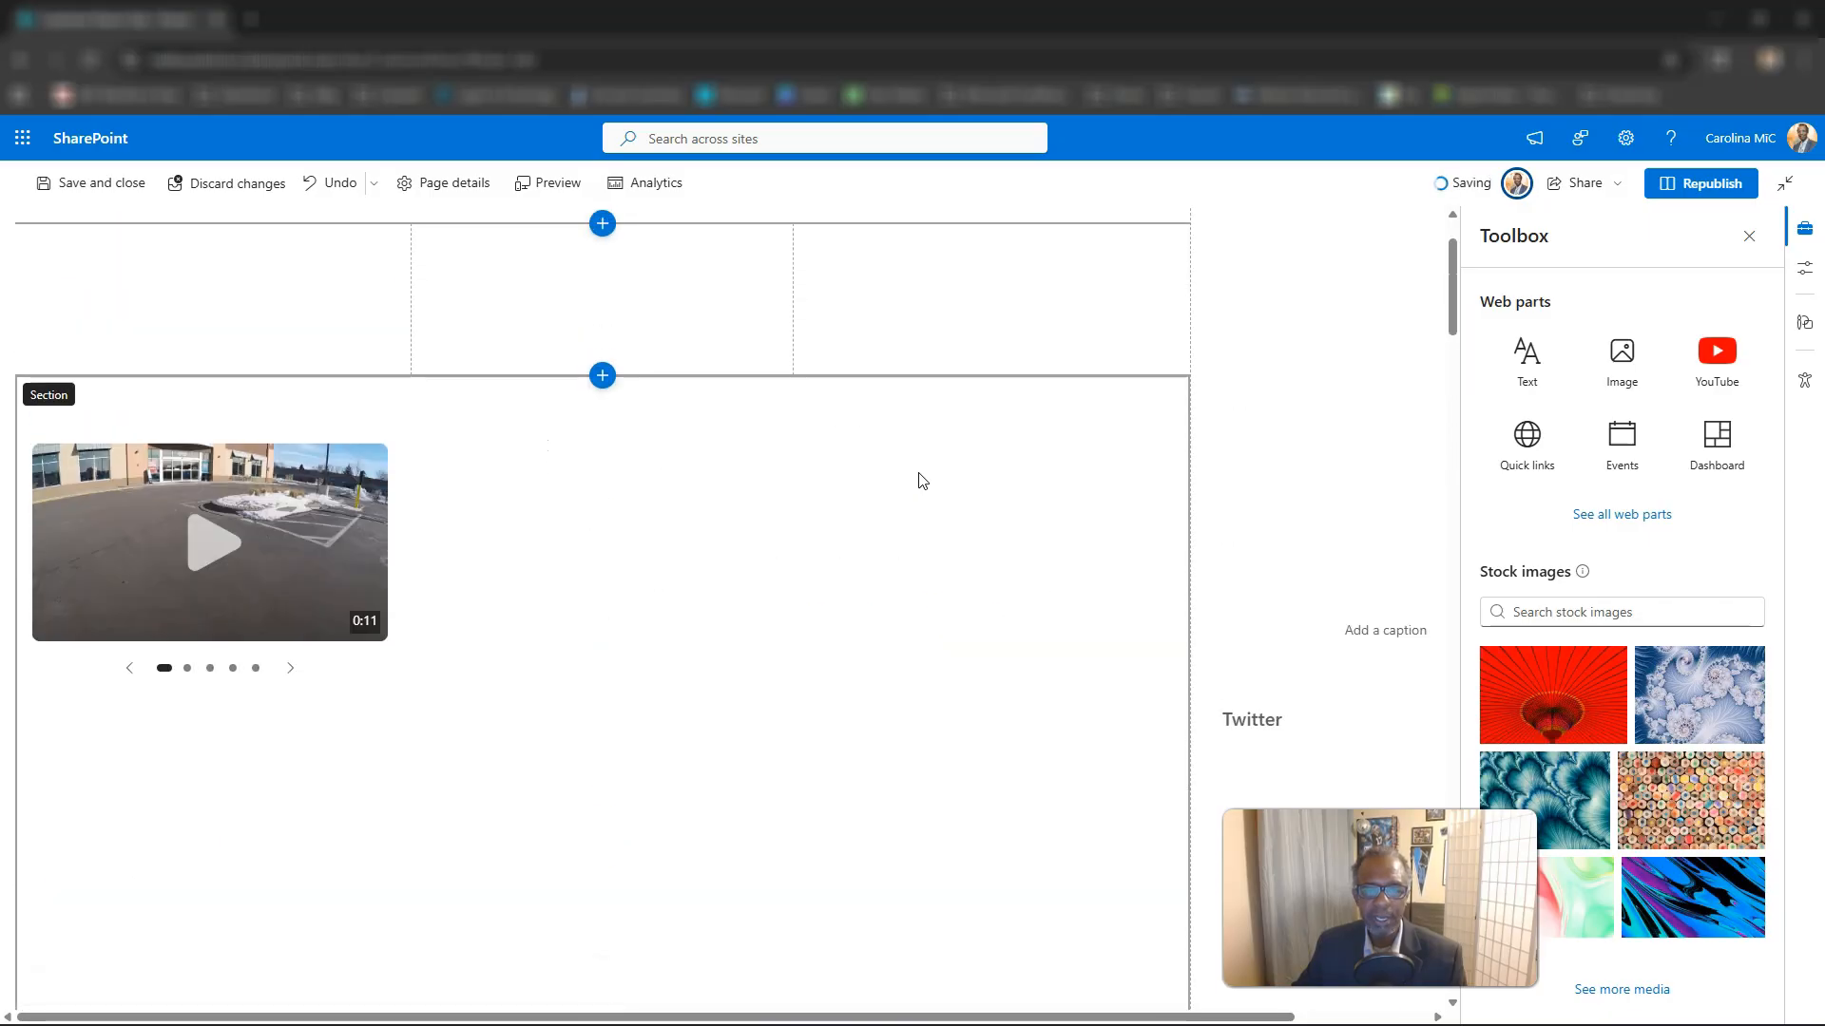
scroll(920, 480, up, 4)
scroll(917, 471, down, 12)
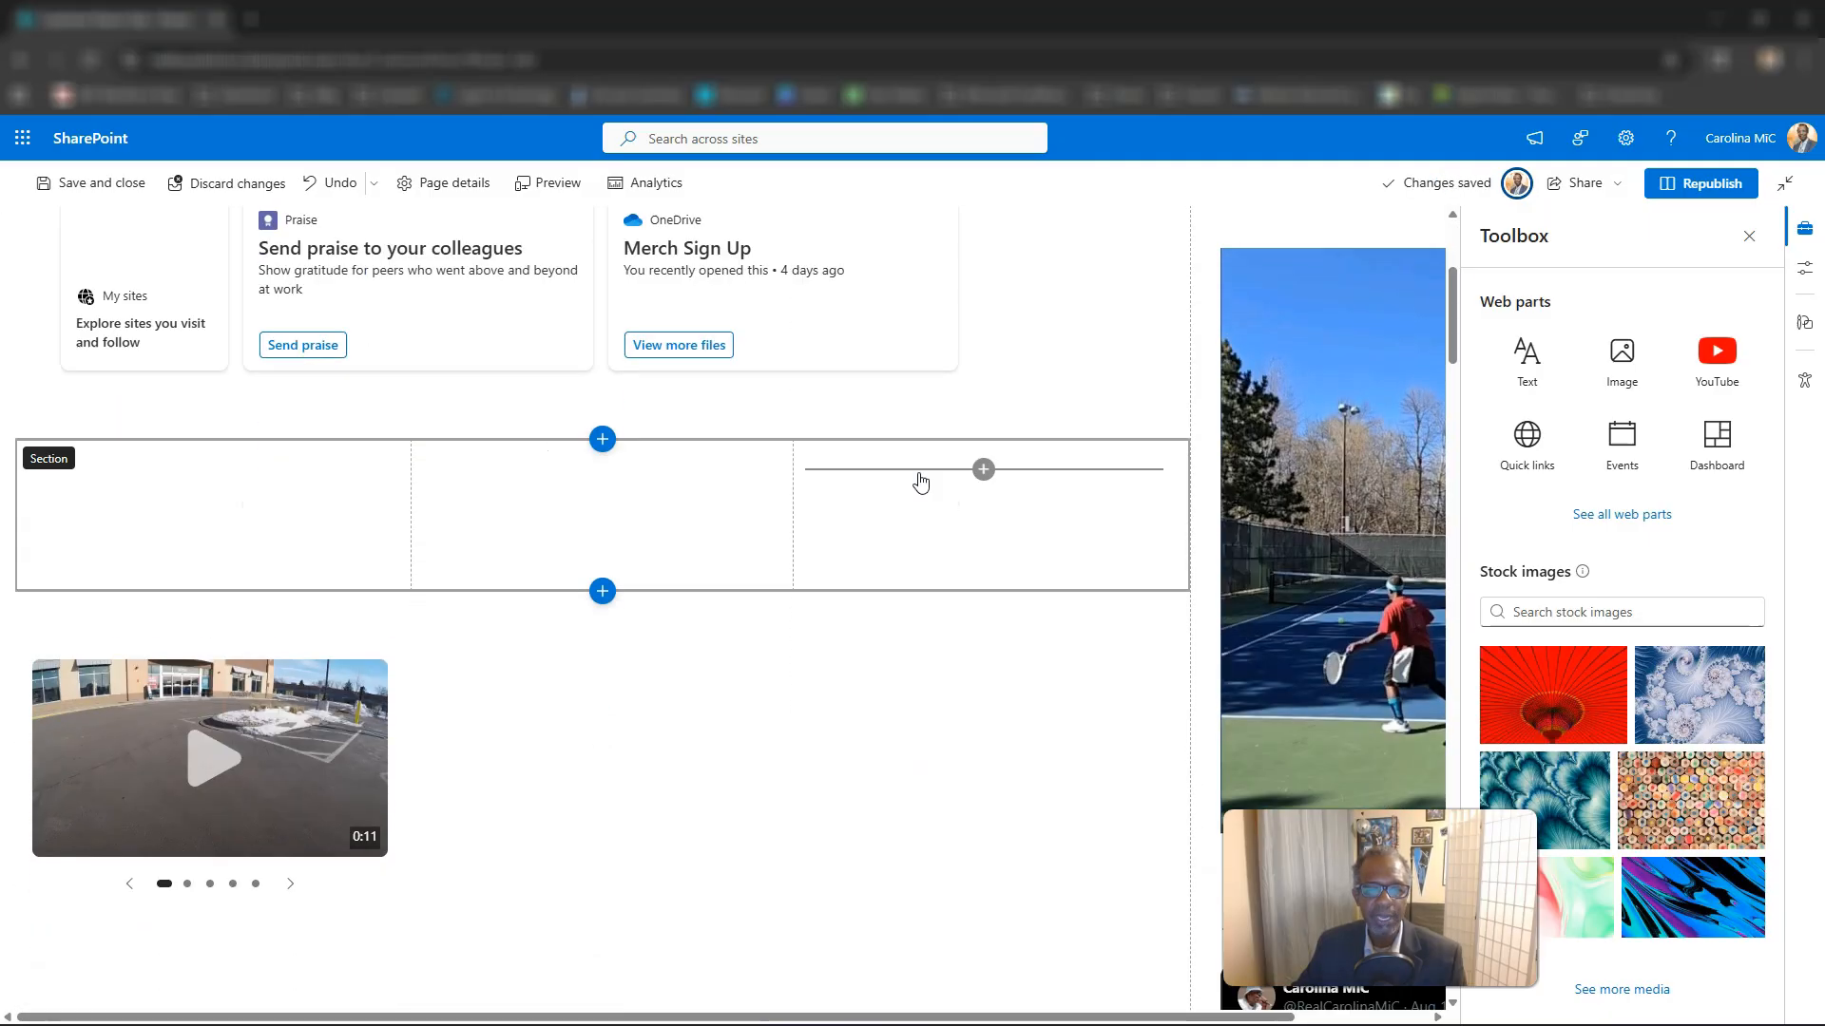
scroll(912, 465, down, 1)
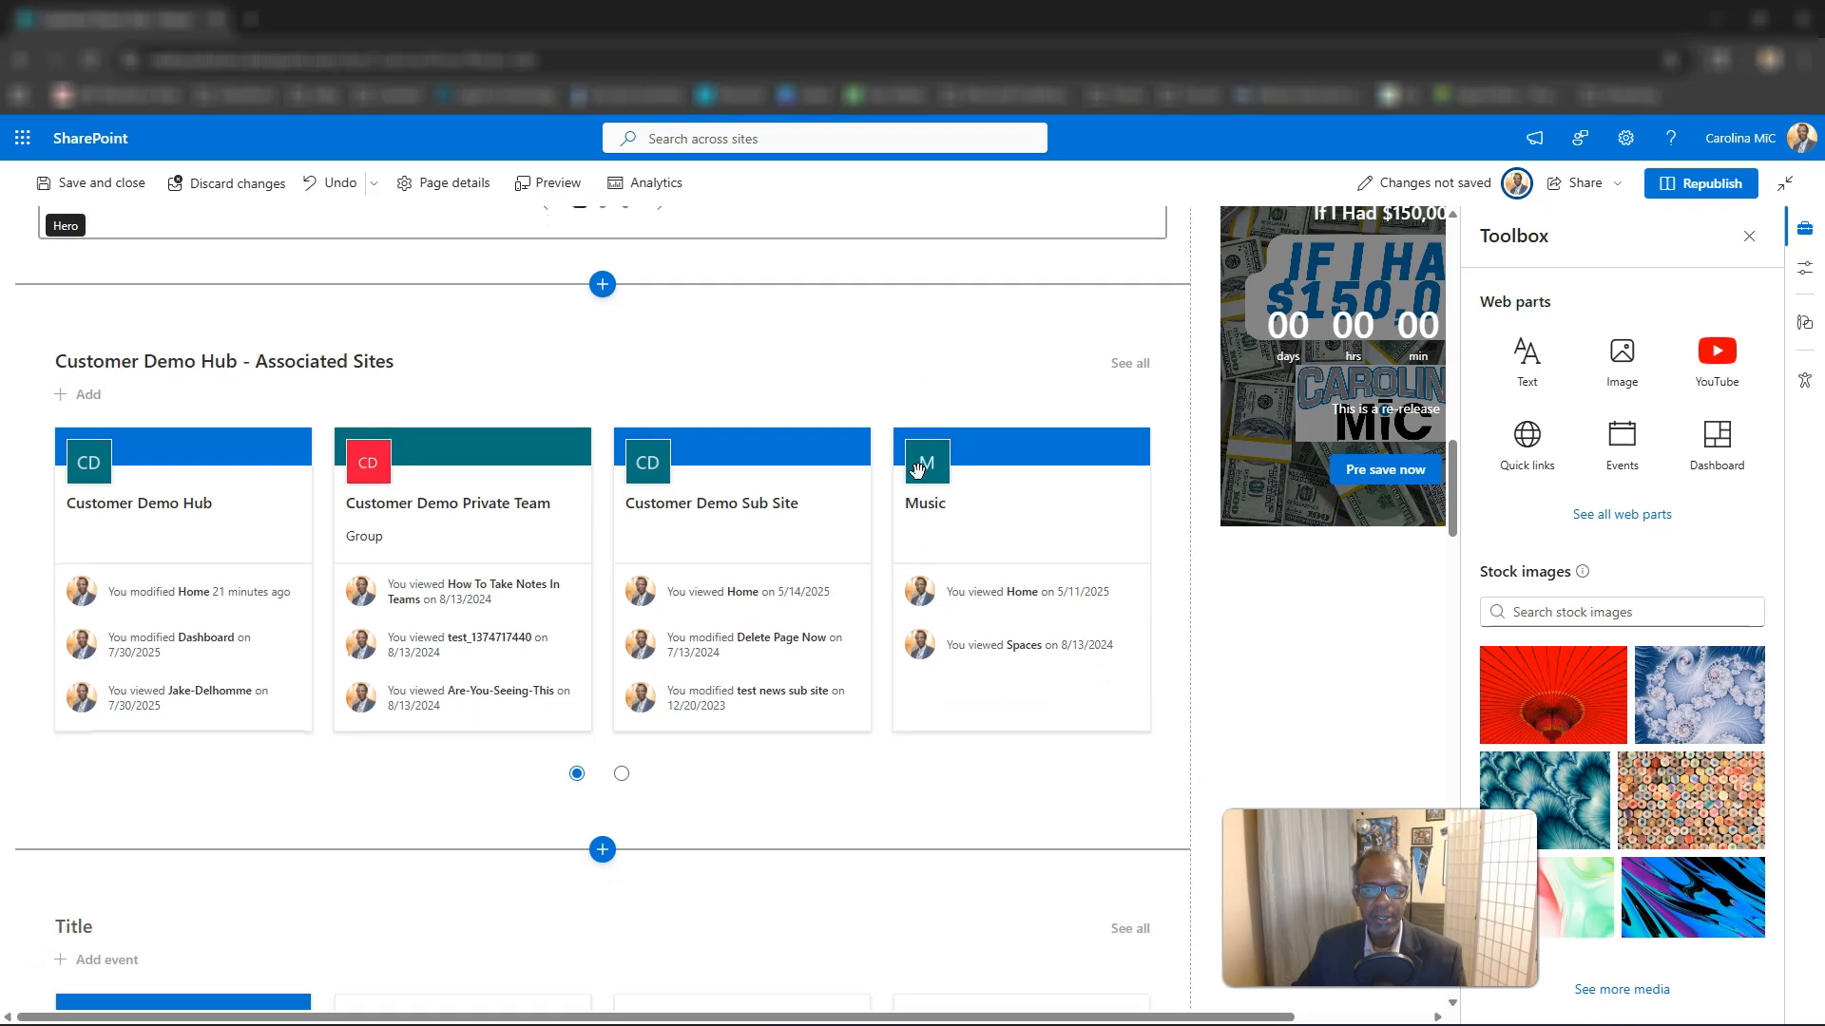
click(860, 374)
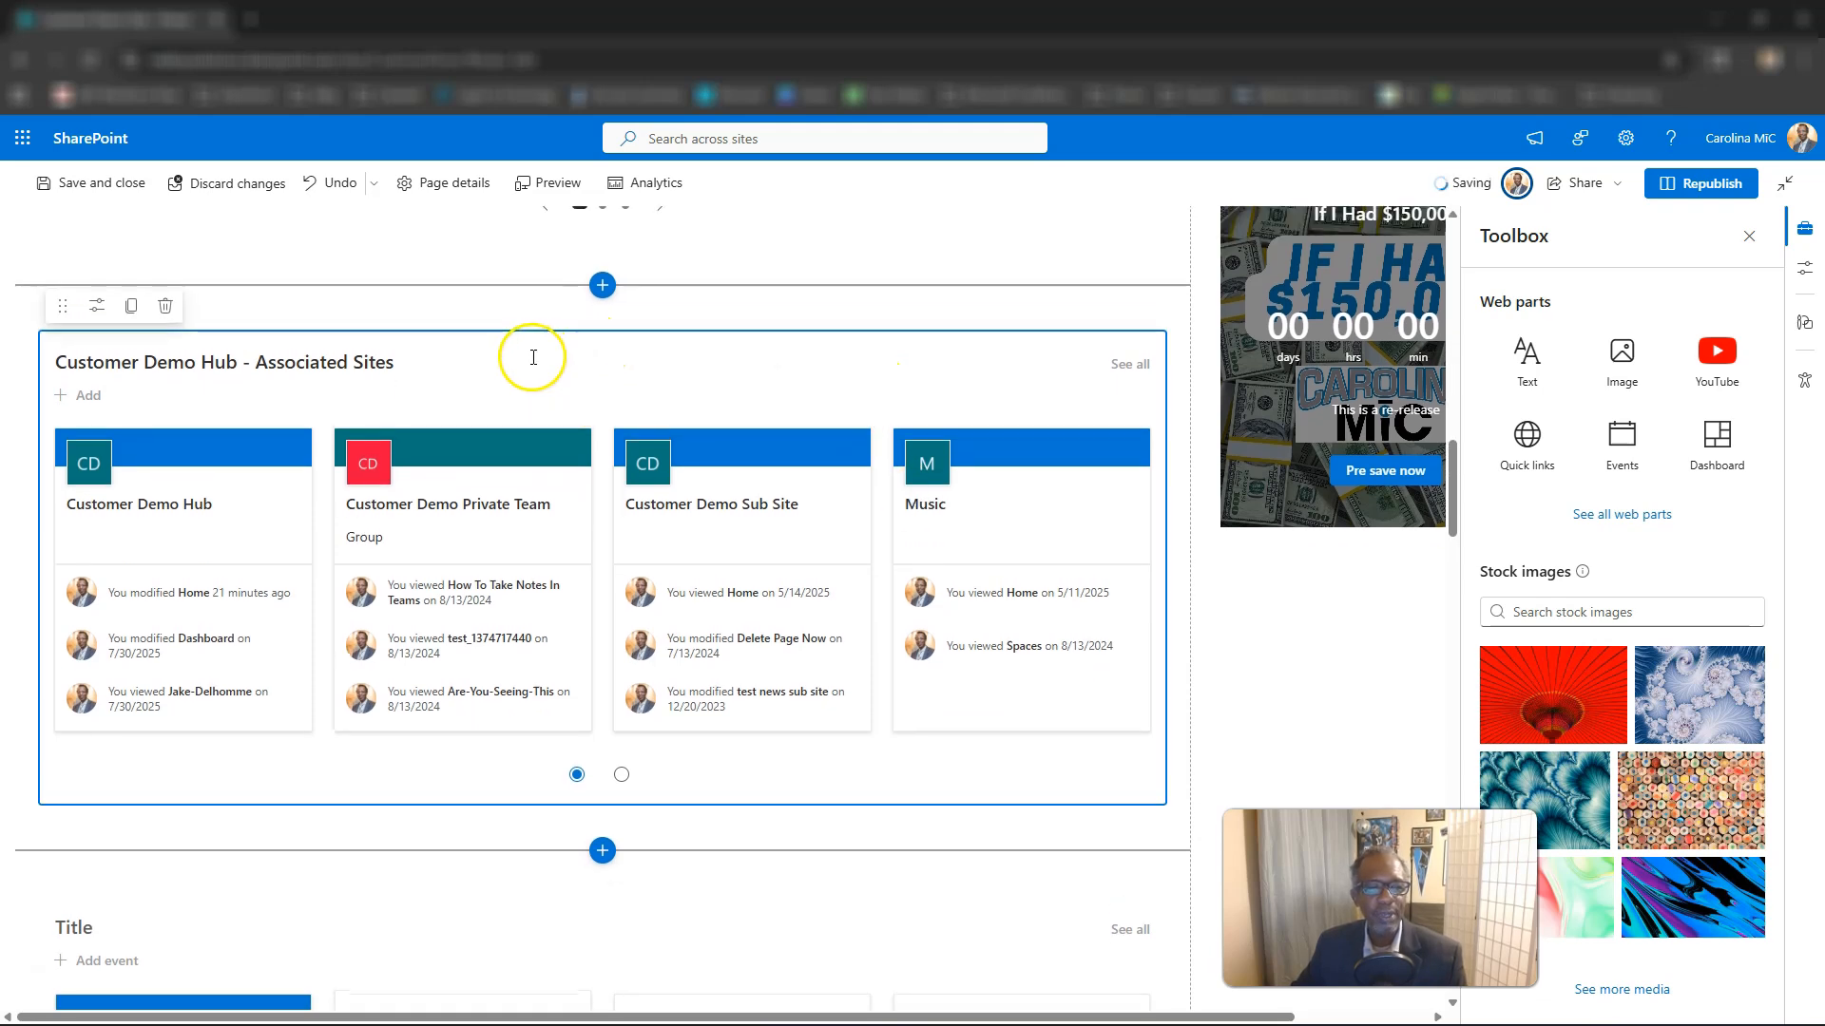
Delete the grid-style "Customer Demo Hub Associated Sites" web part below the first events web part.
scroll(294, 380, down, 1)
scroll(293, 385, down, 7)
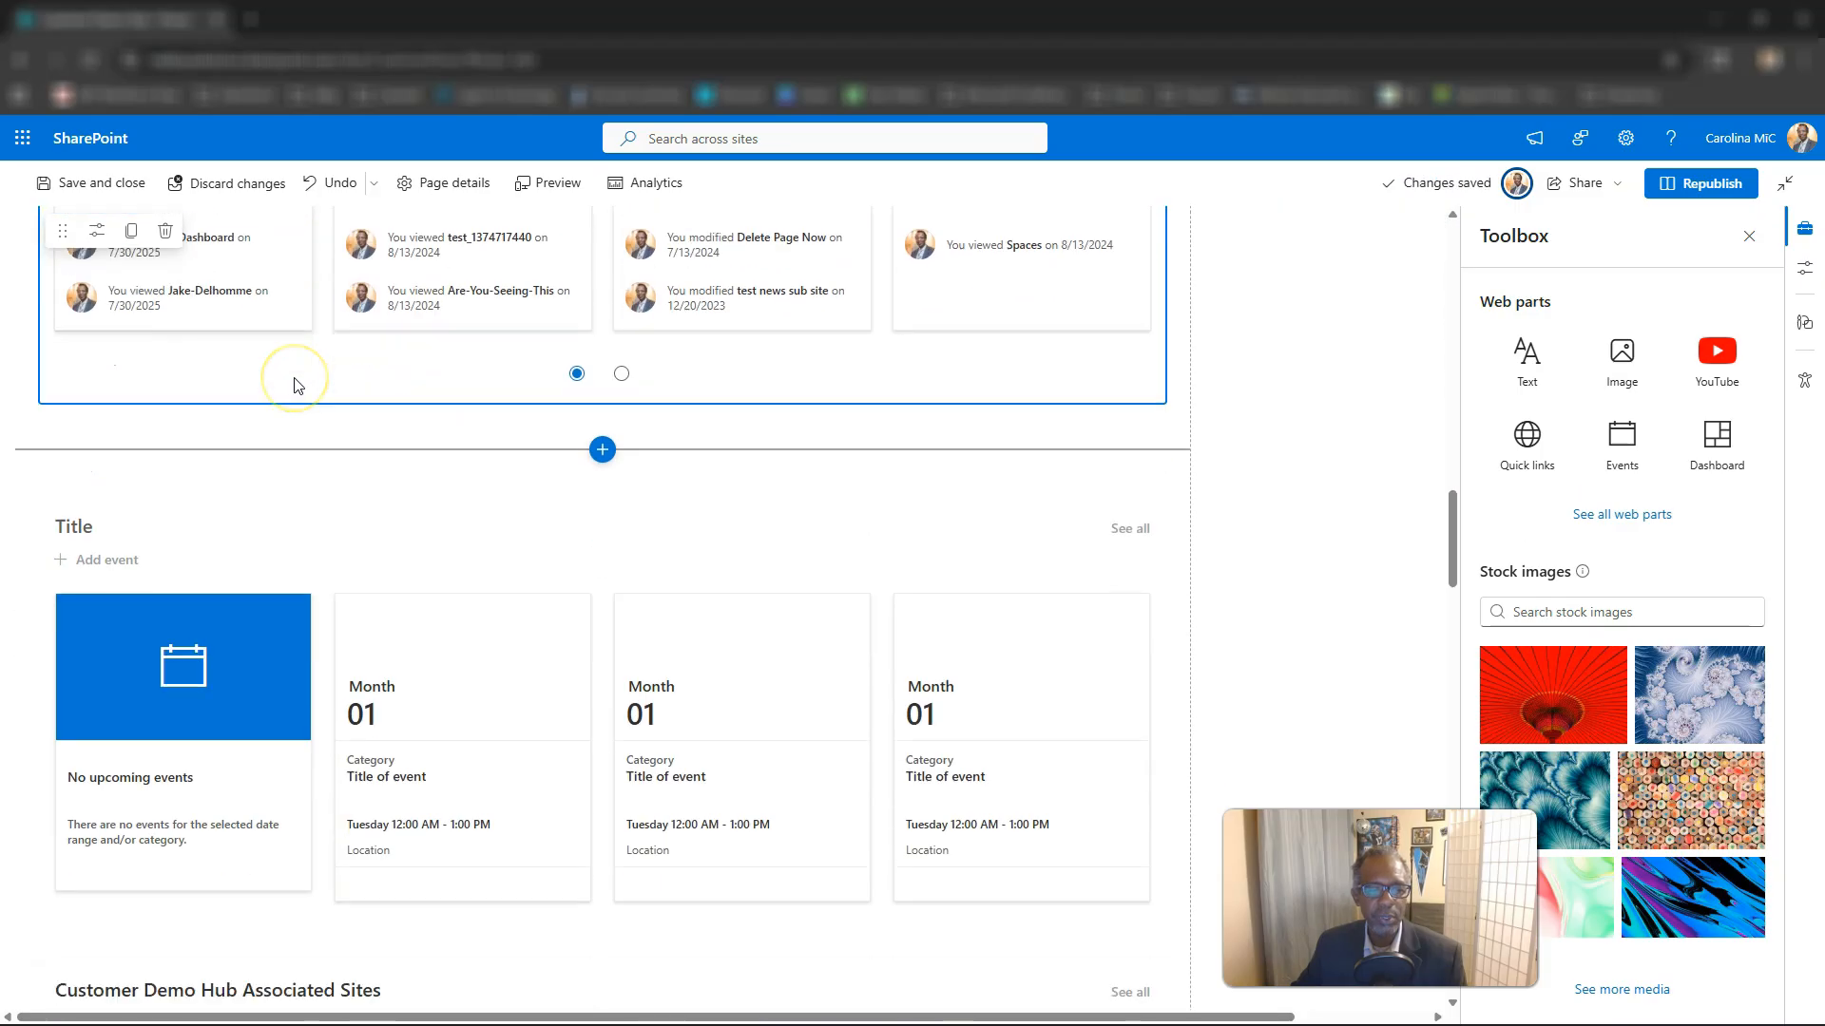
scroll(294, 385, down, 7)
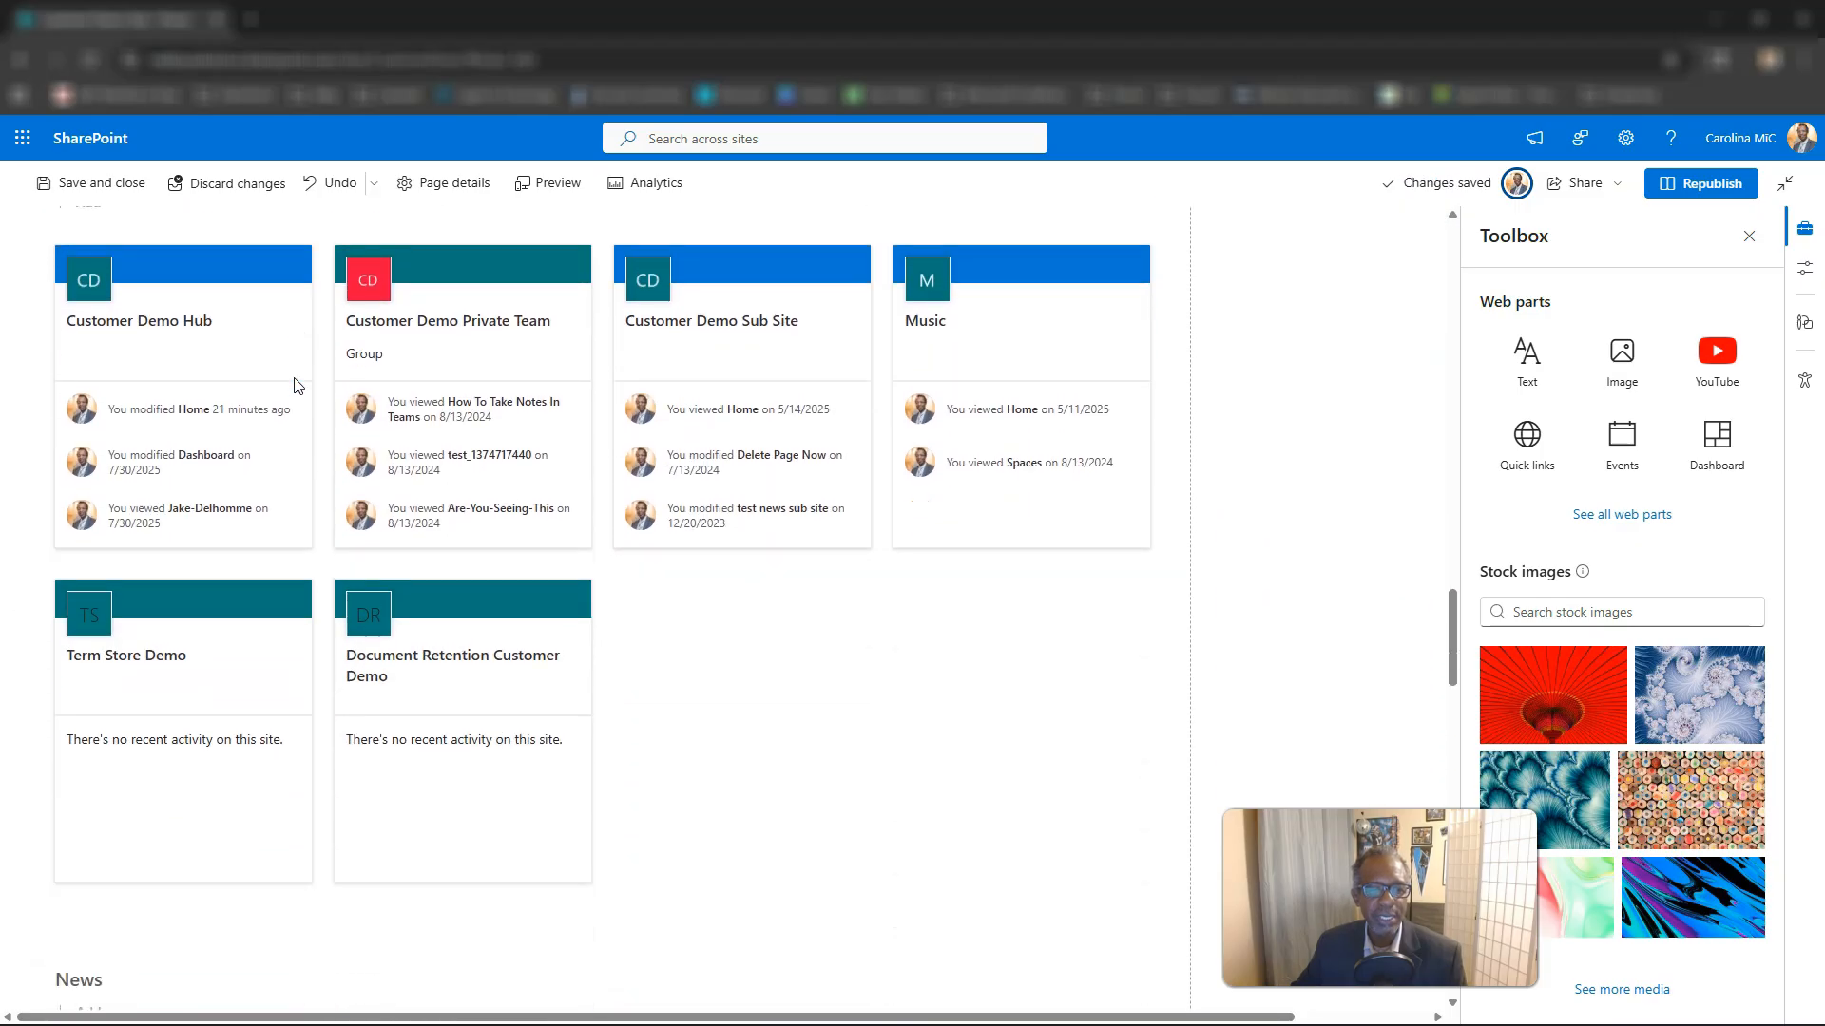
scroll(292, 377, up, 8)
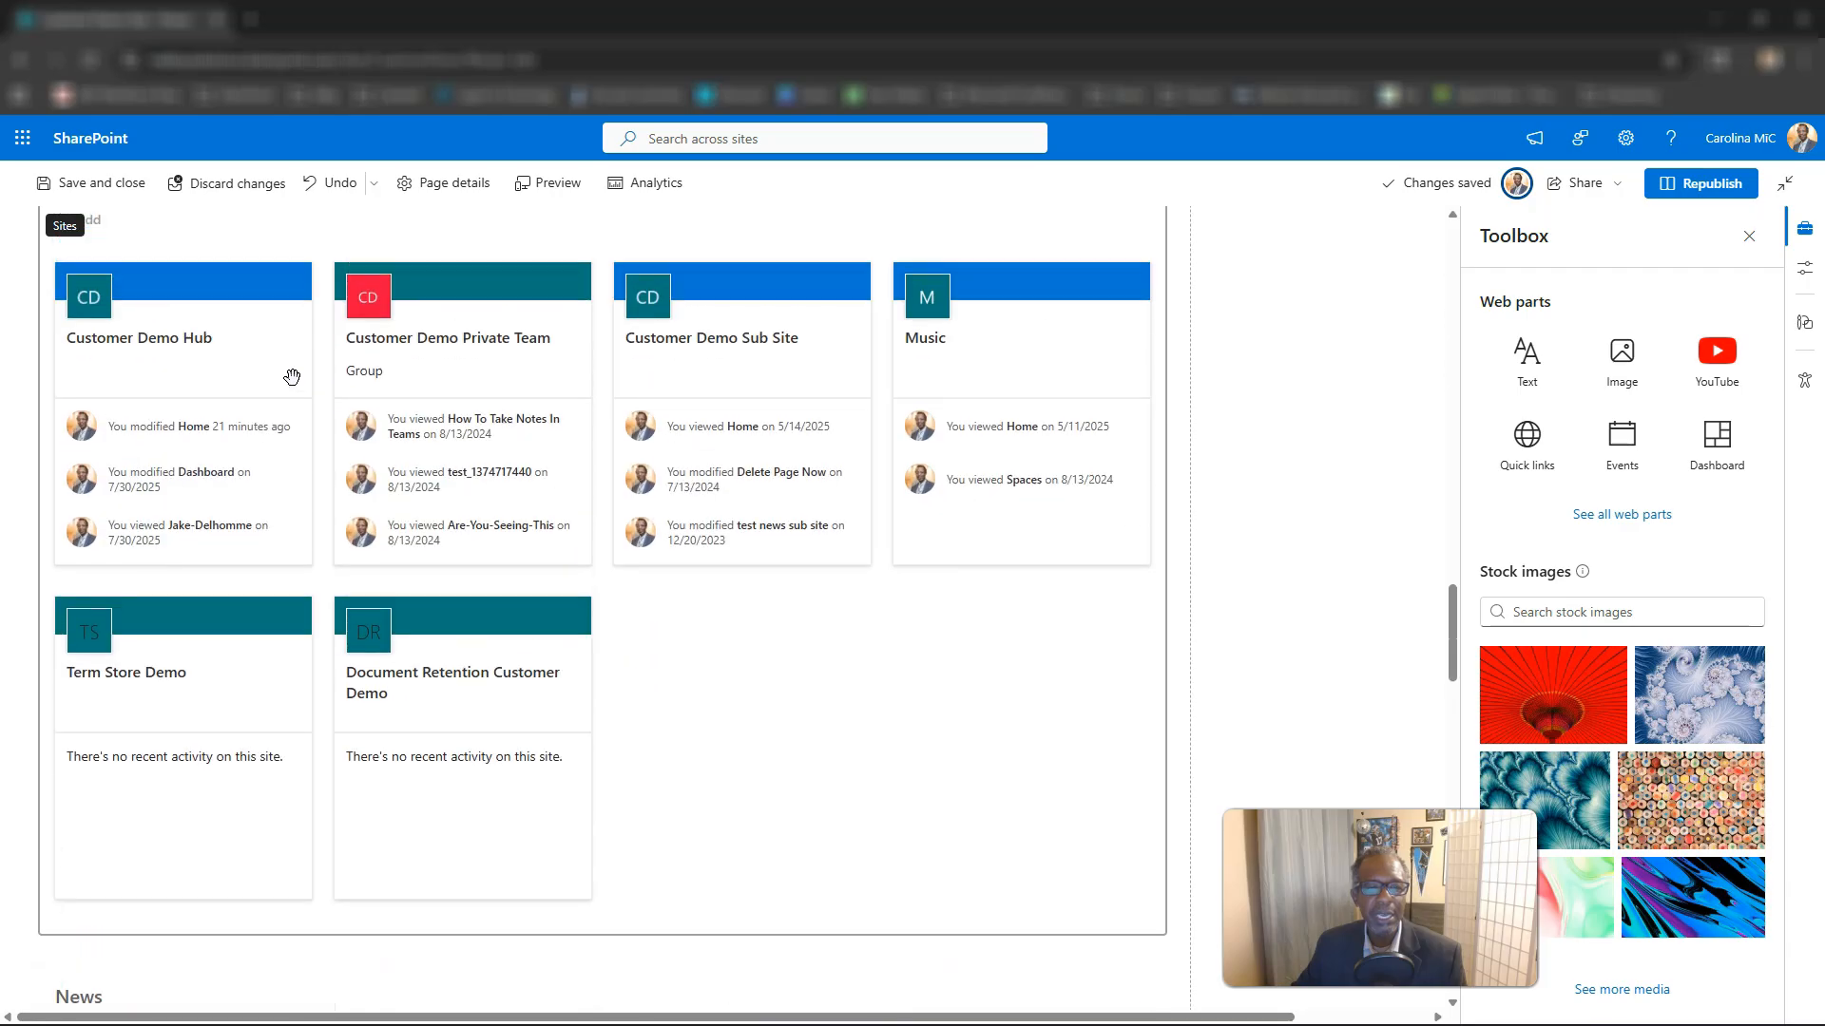
scroll(319, 405, down, 2)
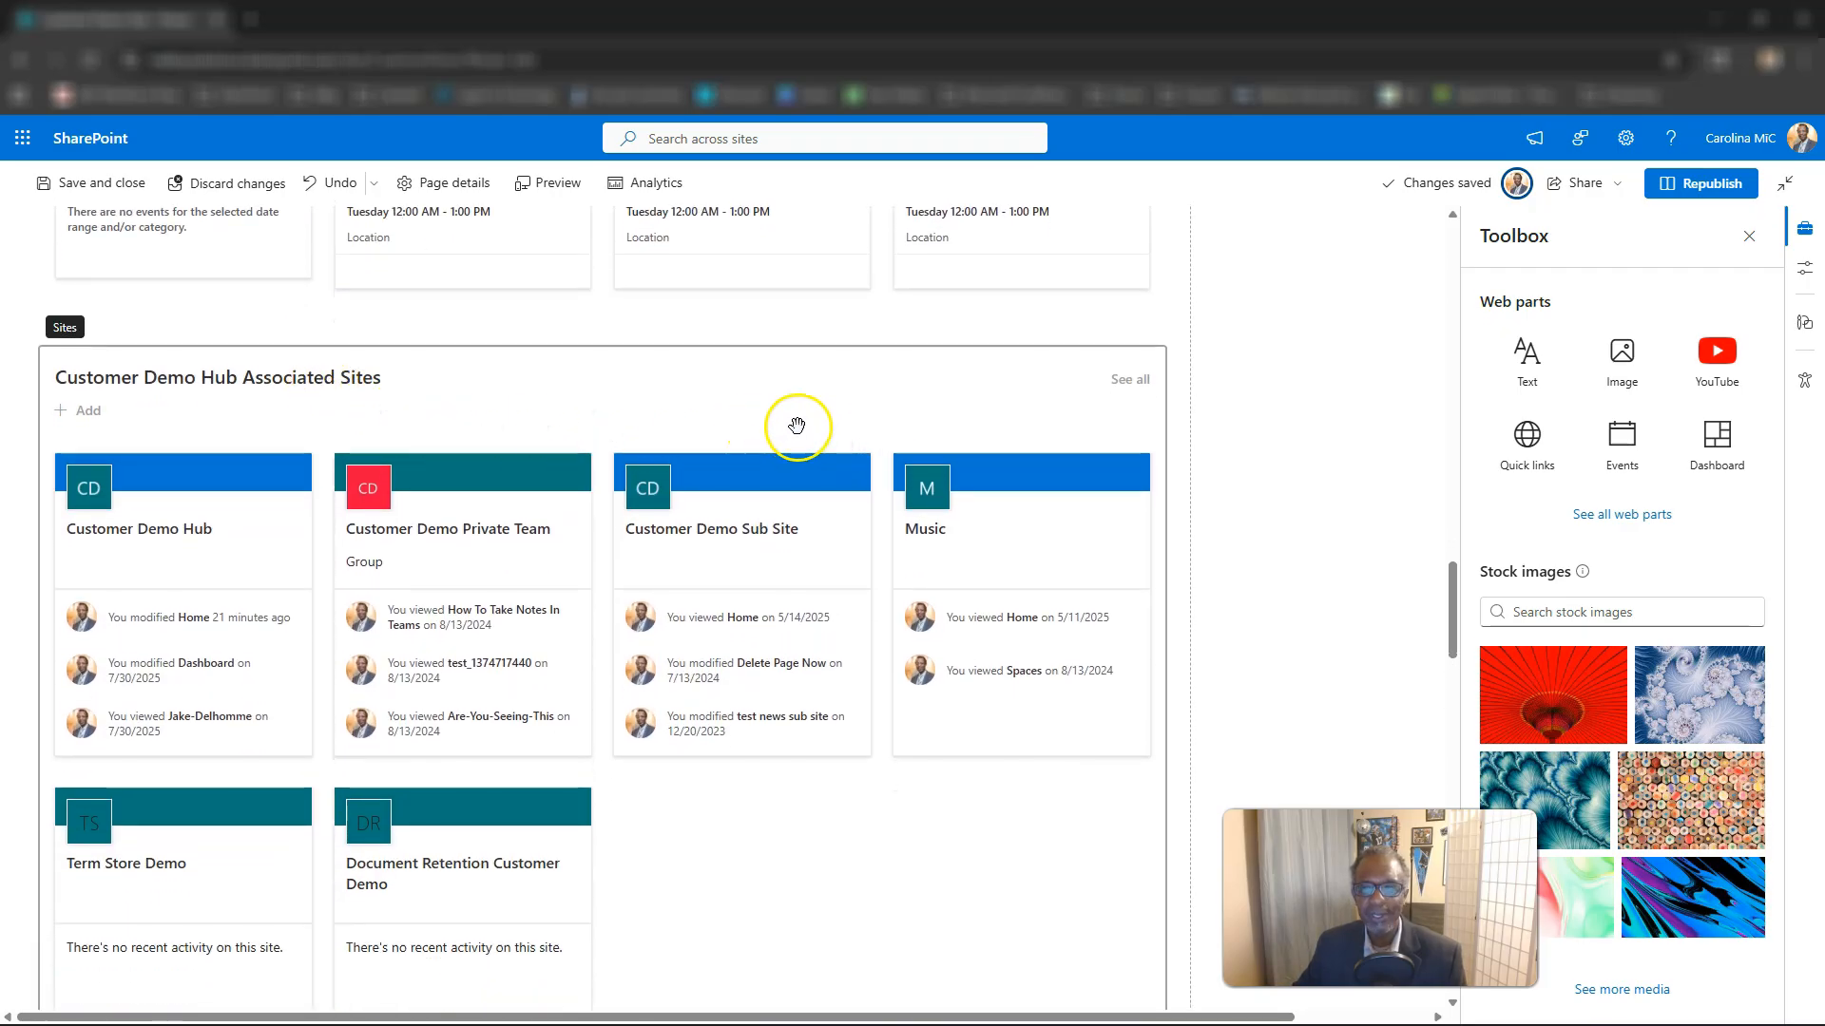
click(871, 423)
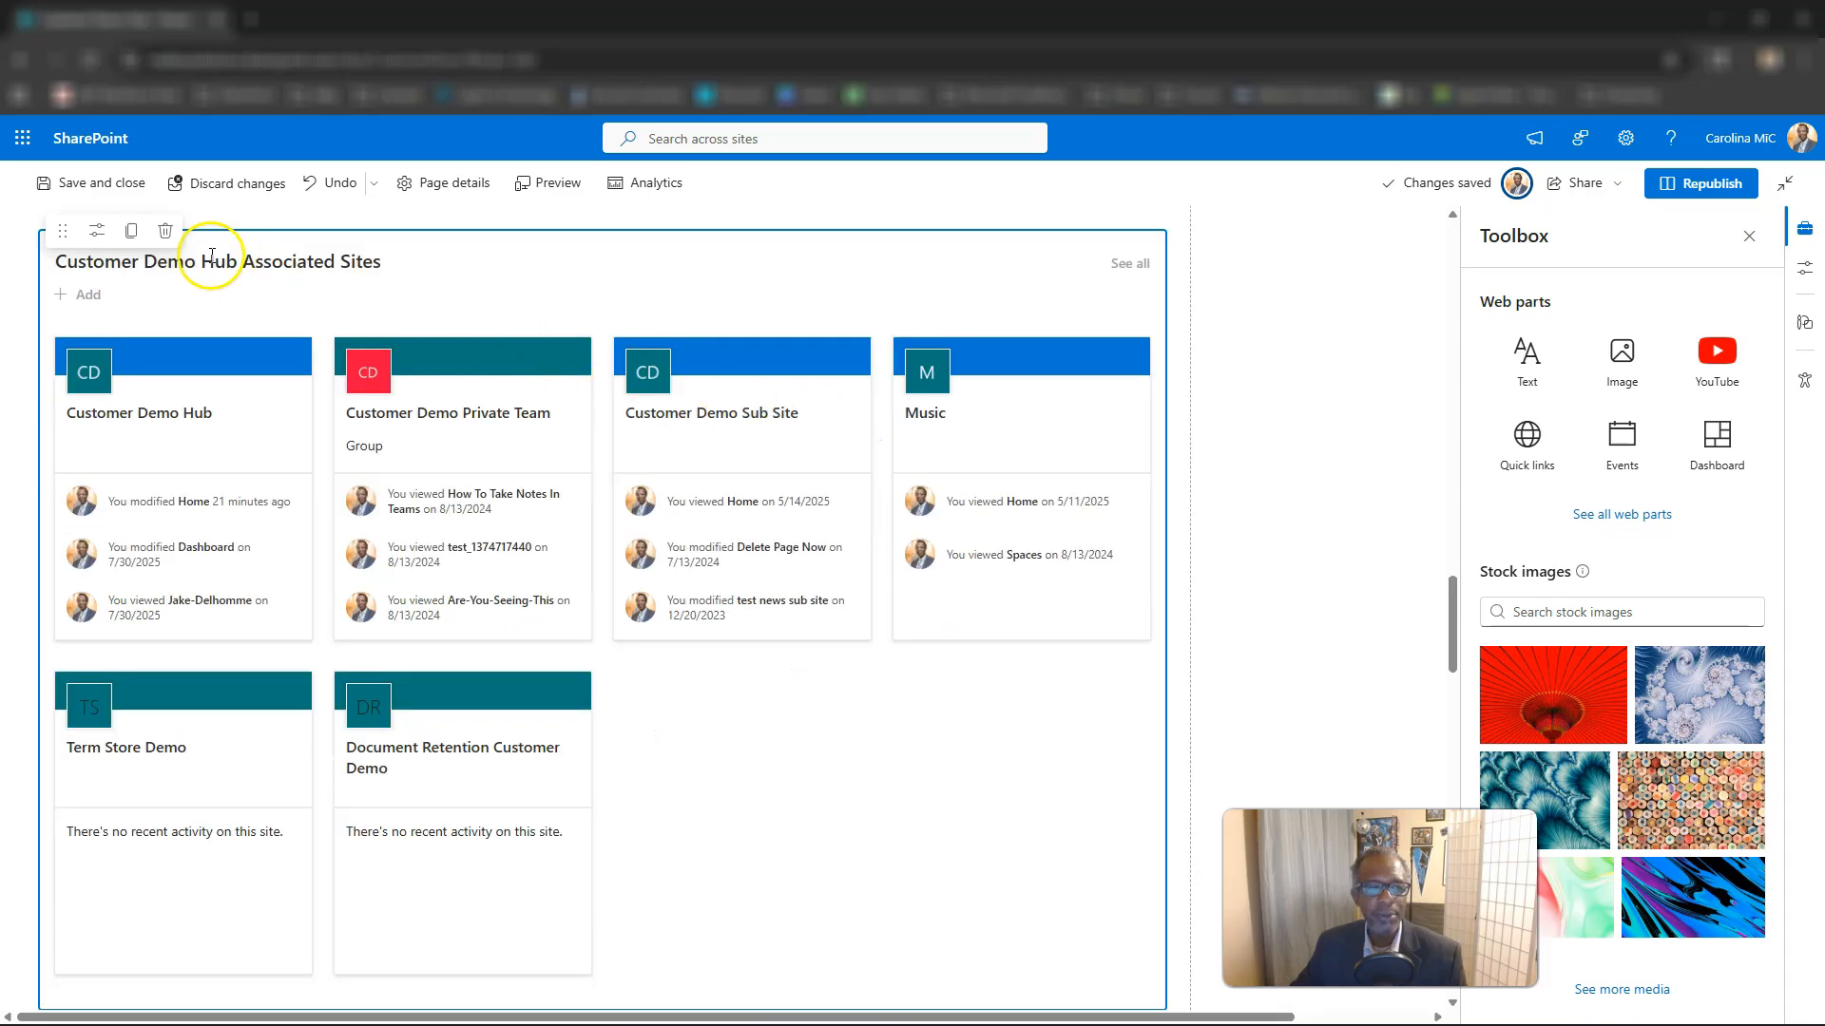
click(167, 238)
Delete the News web part located between the two events web parts.
scroll(379, 420, up, 2)
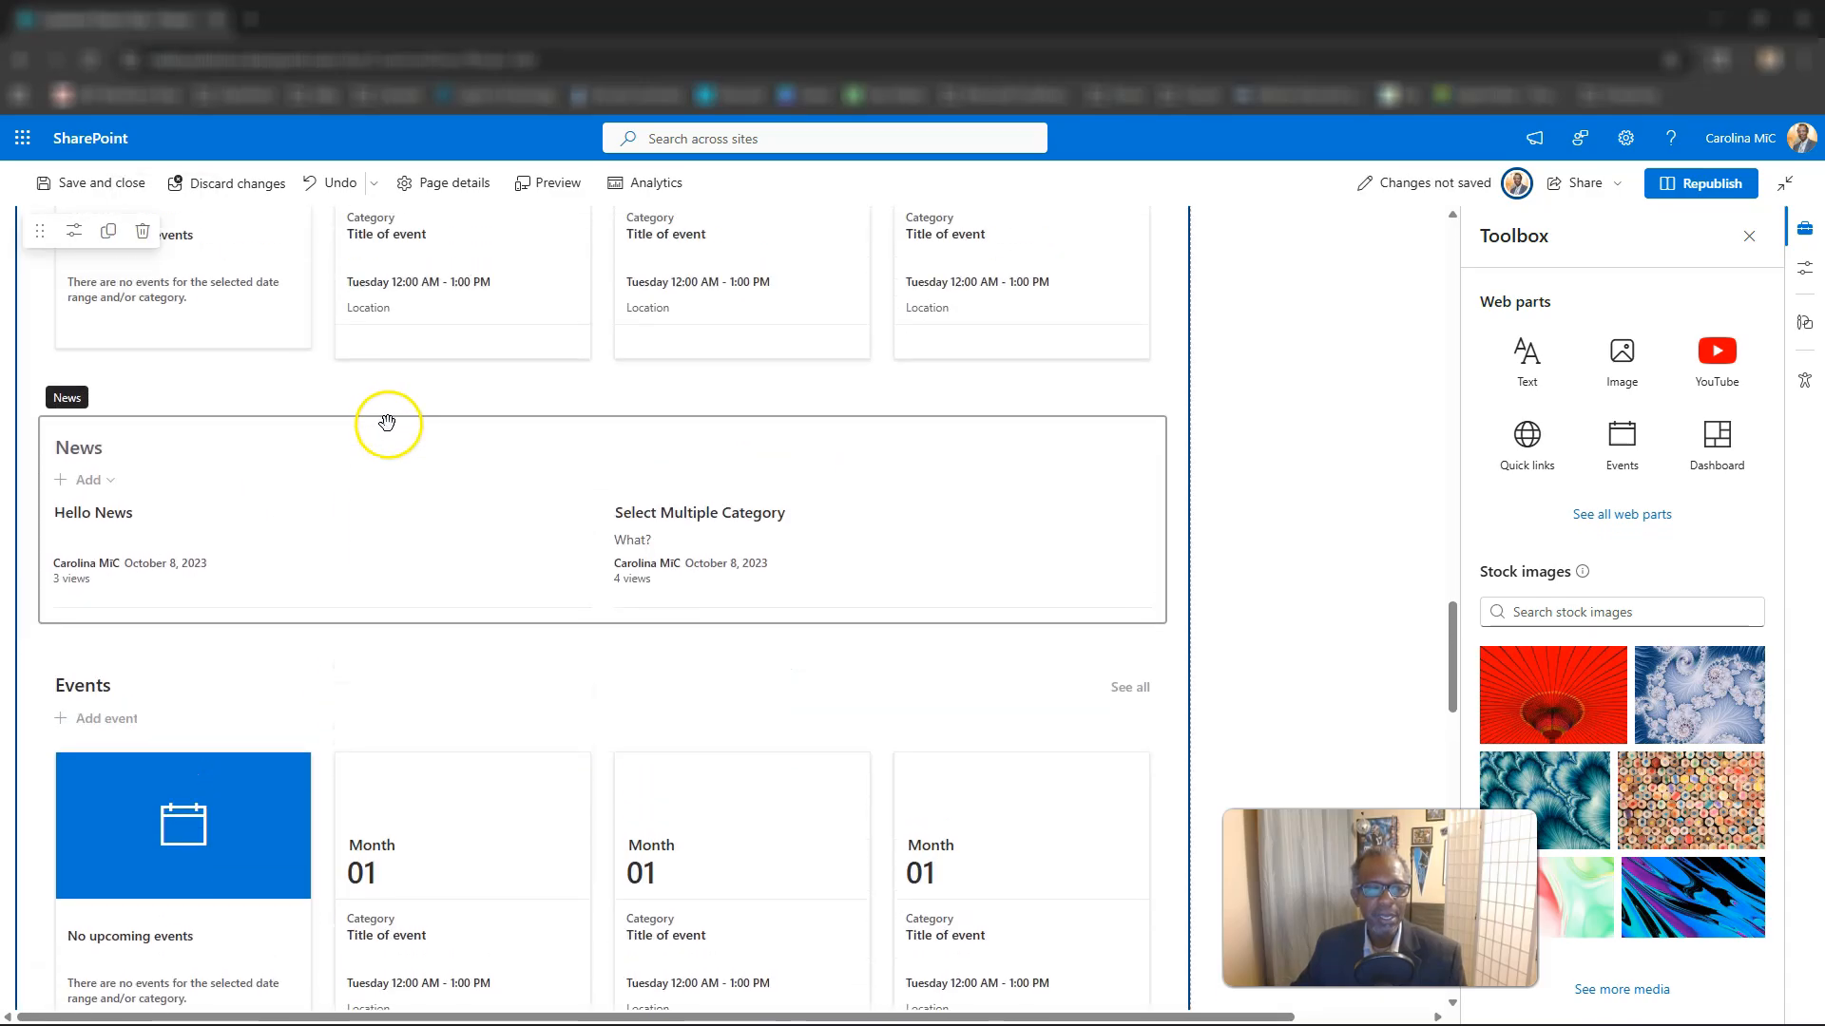
click(446, 499)
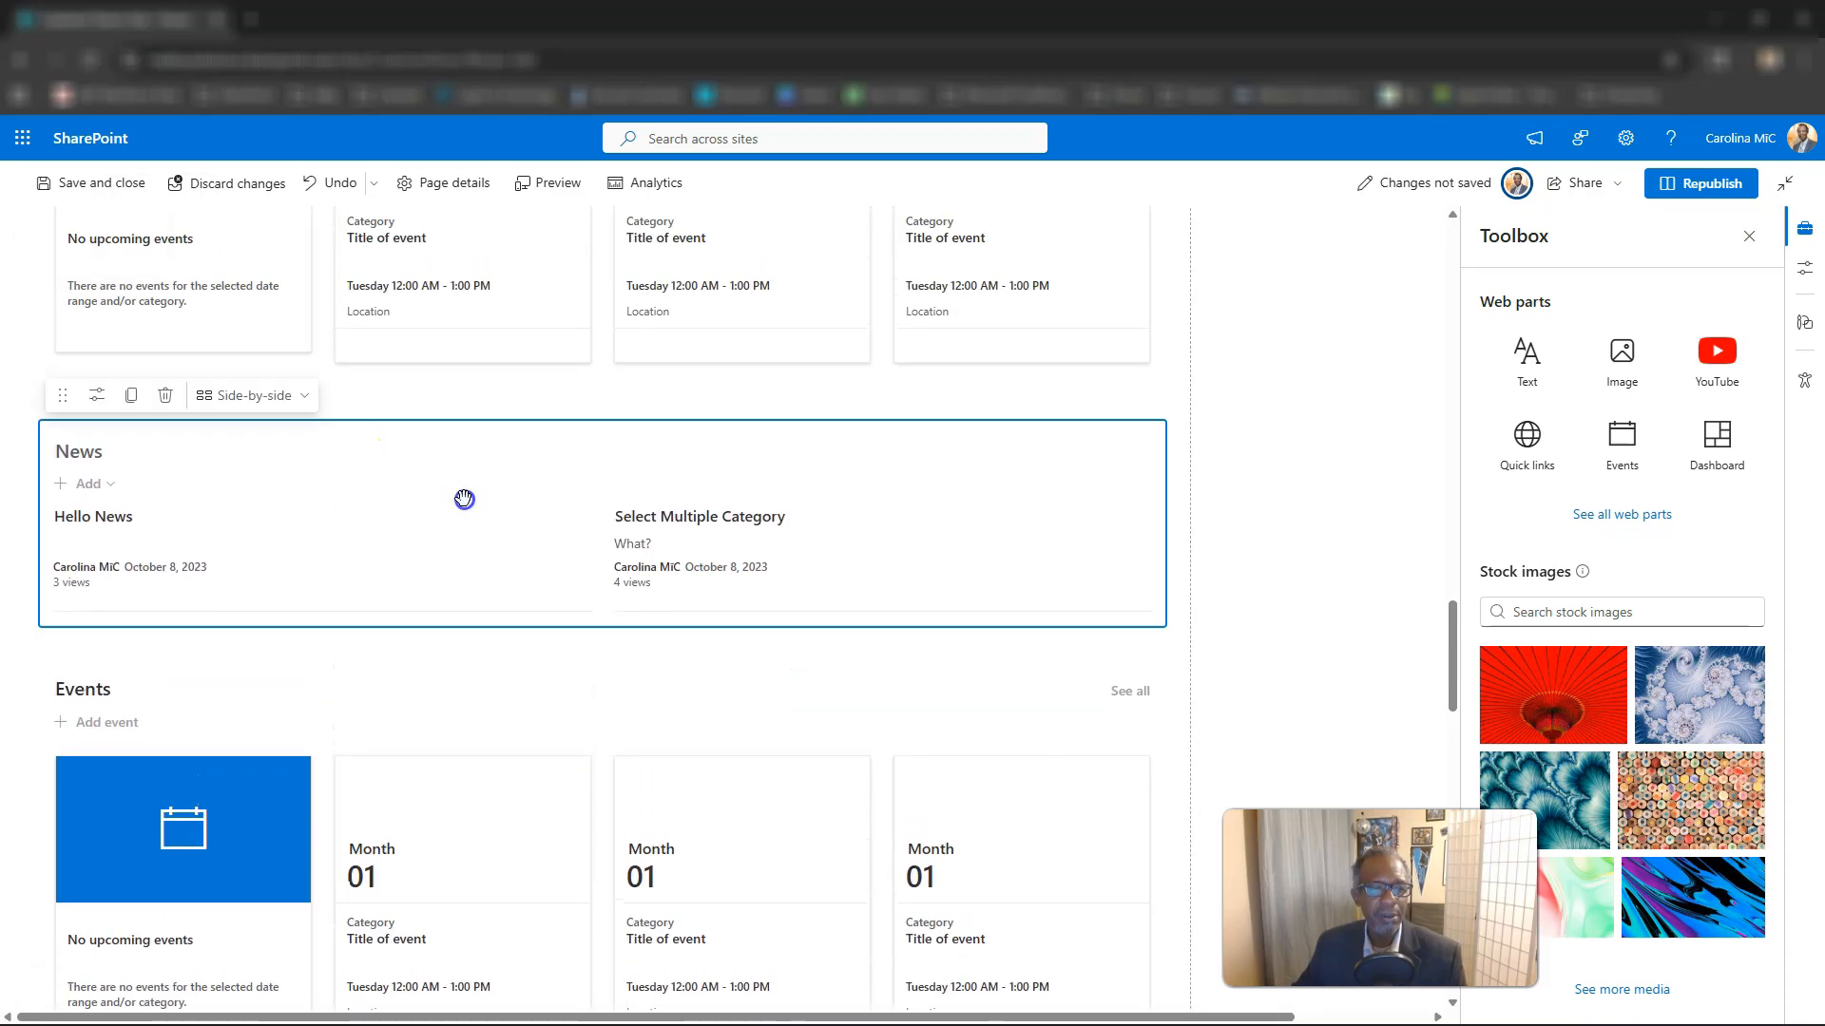
click(166, 395)
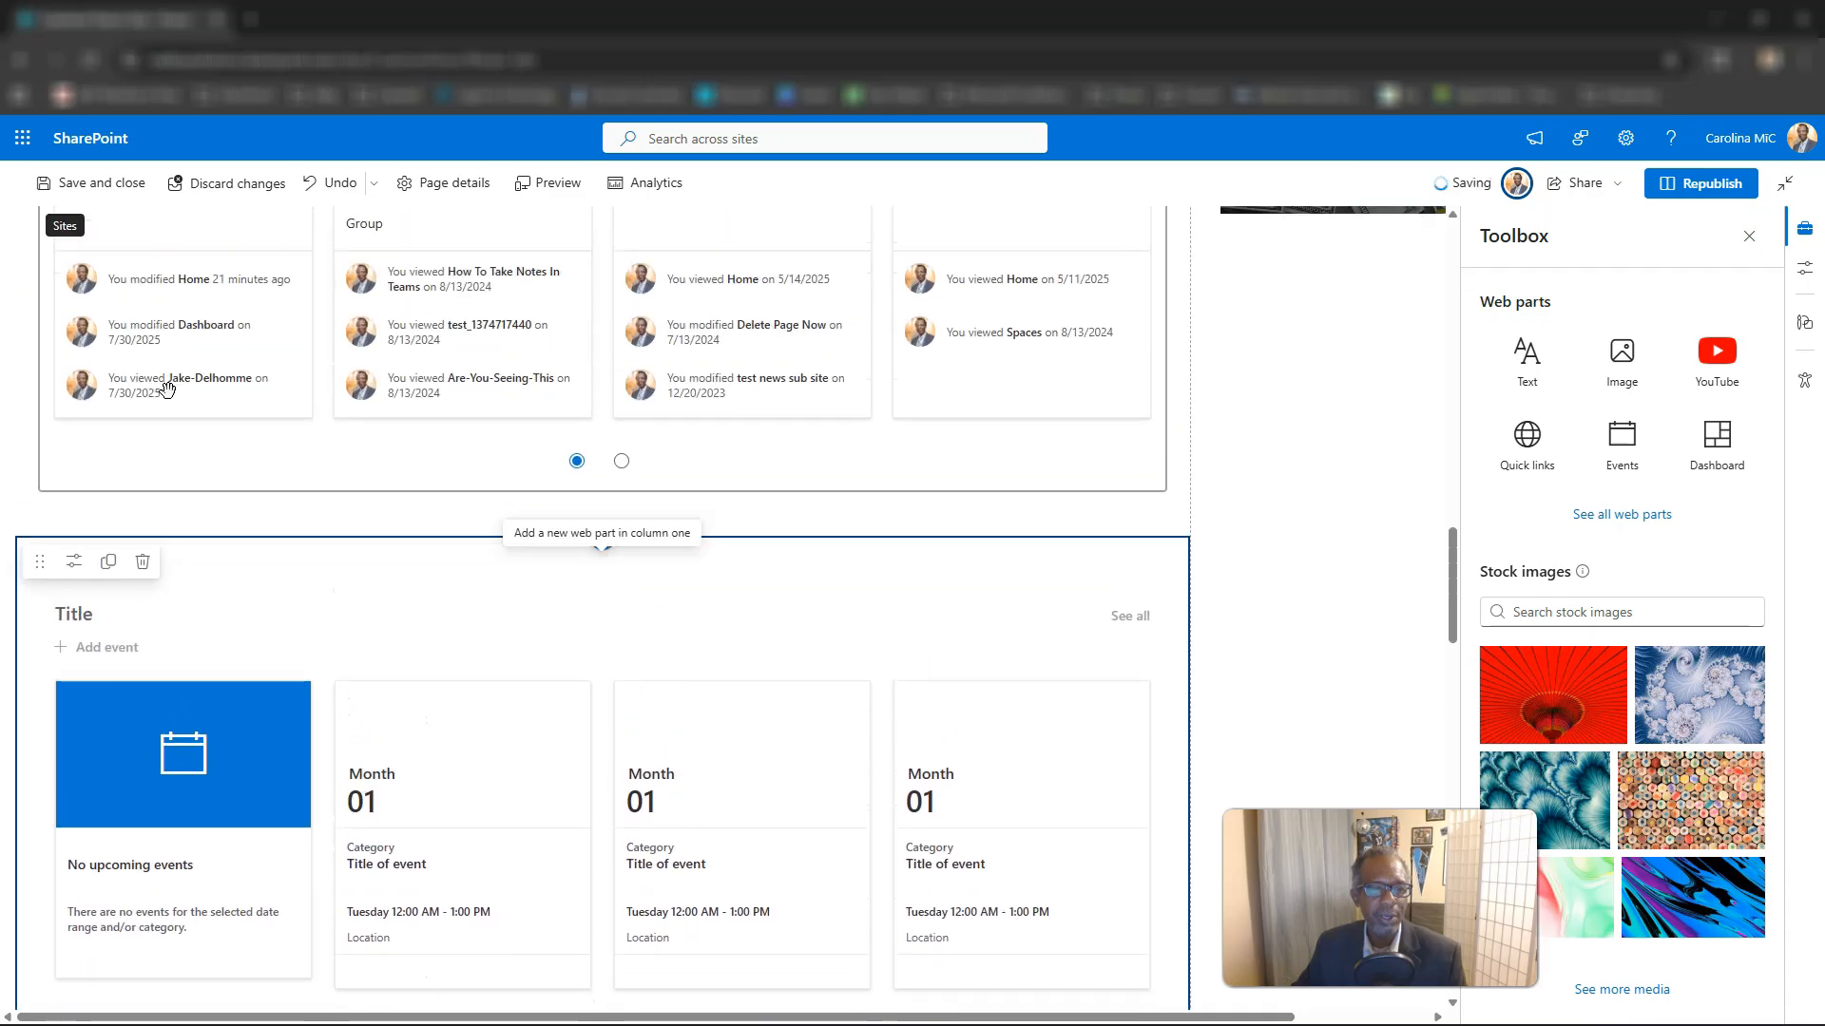
Delete the "Customer Demo Hub - Associated Sites" web part from the section below the Hero.
scroll(168, 390, up, 10)
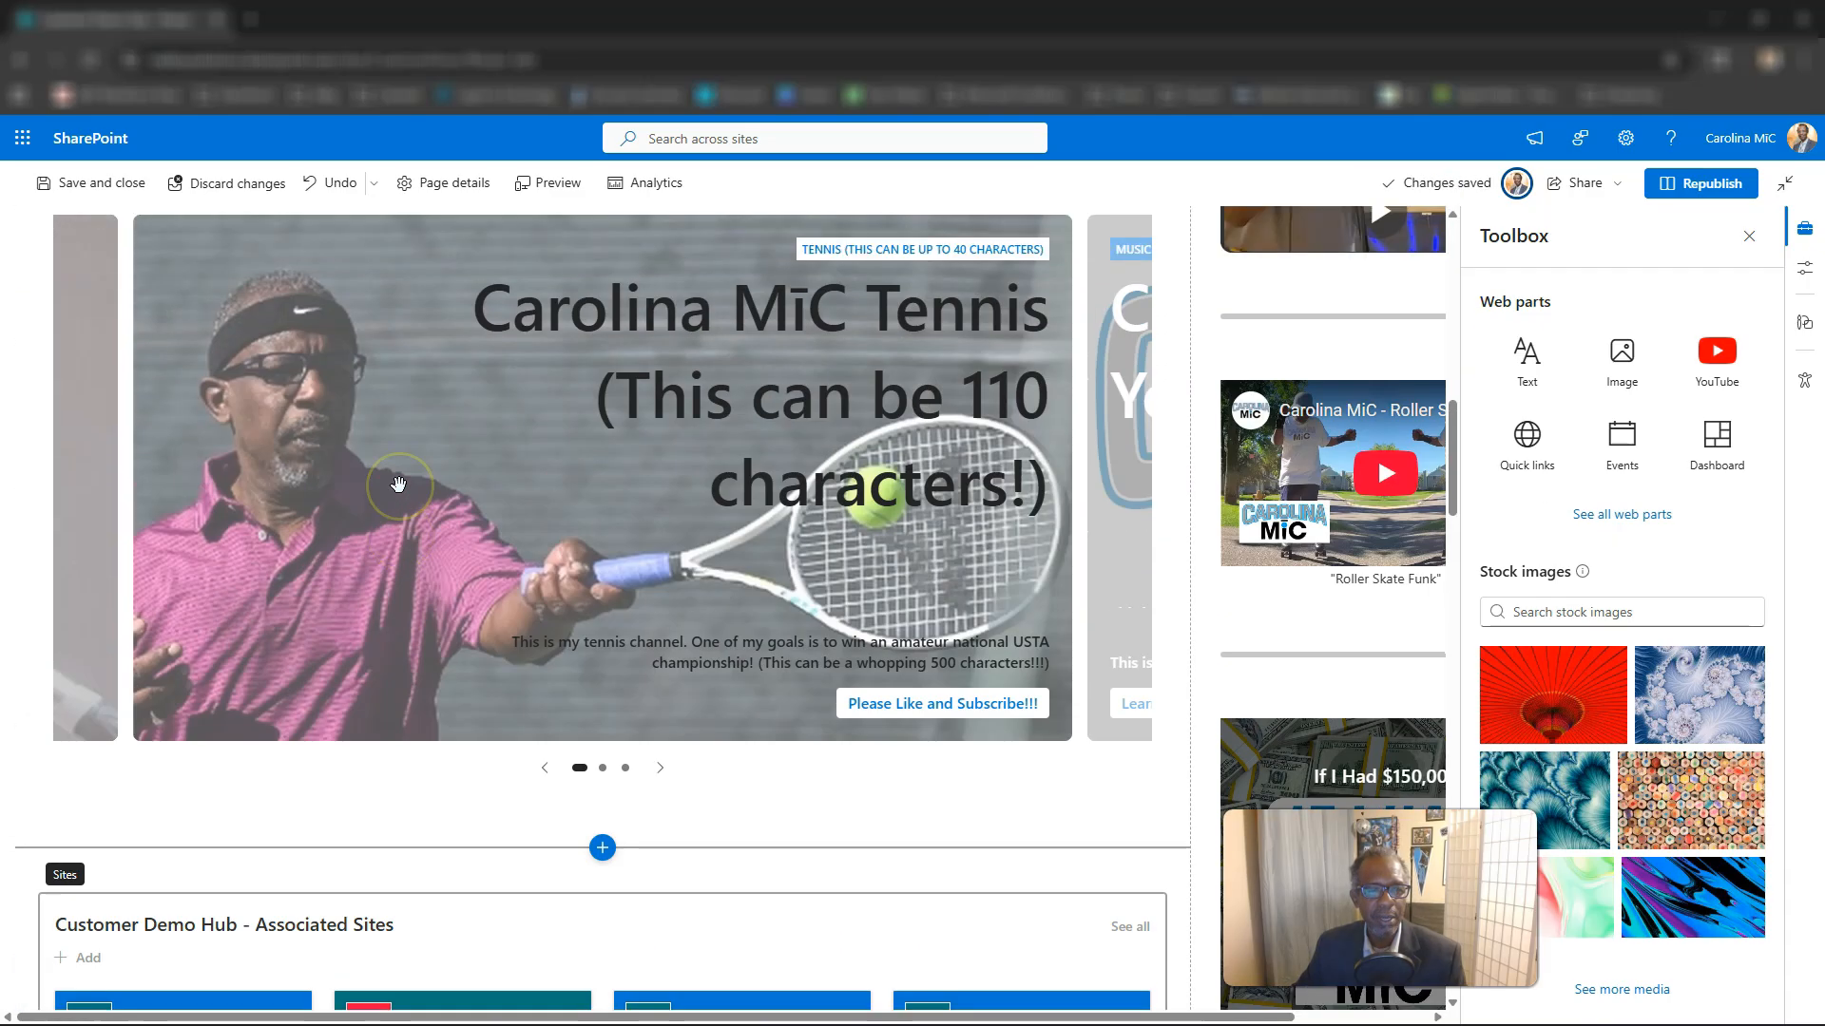
scroll(398, 485, up, 5)
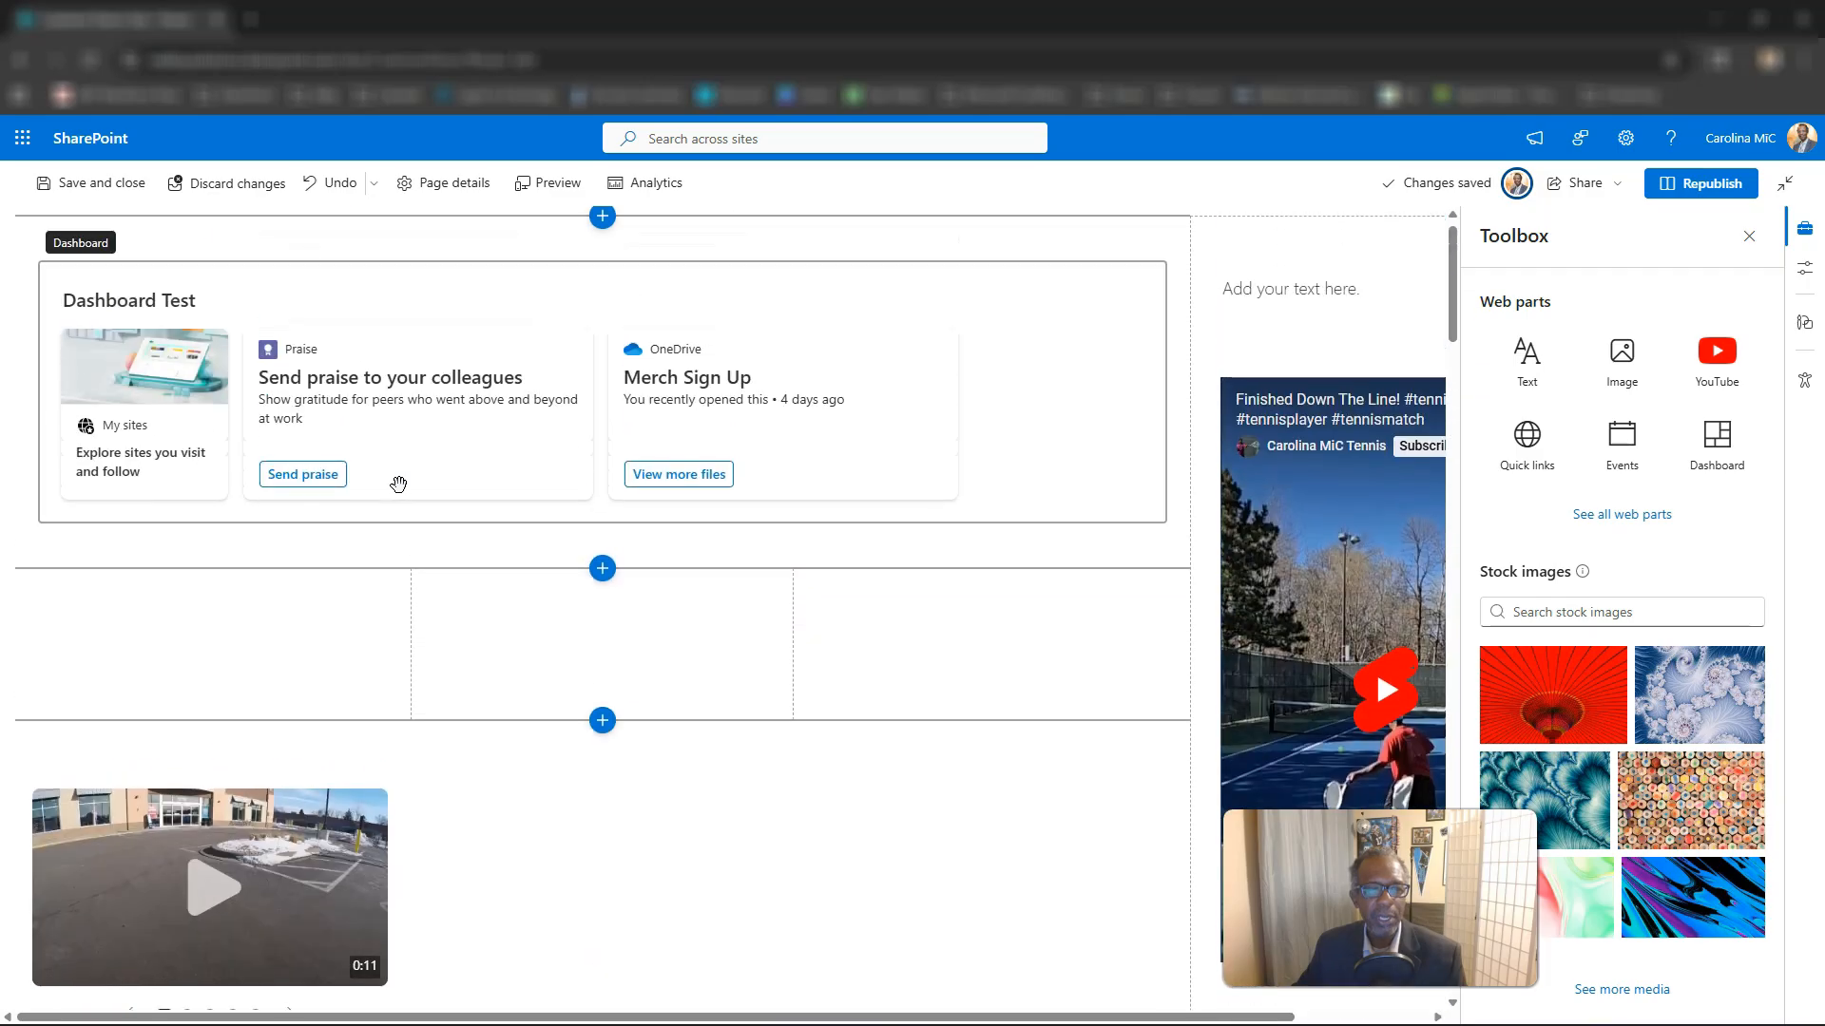
scroll(398, 485, down, 12)
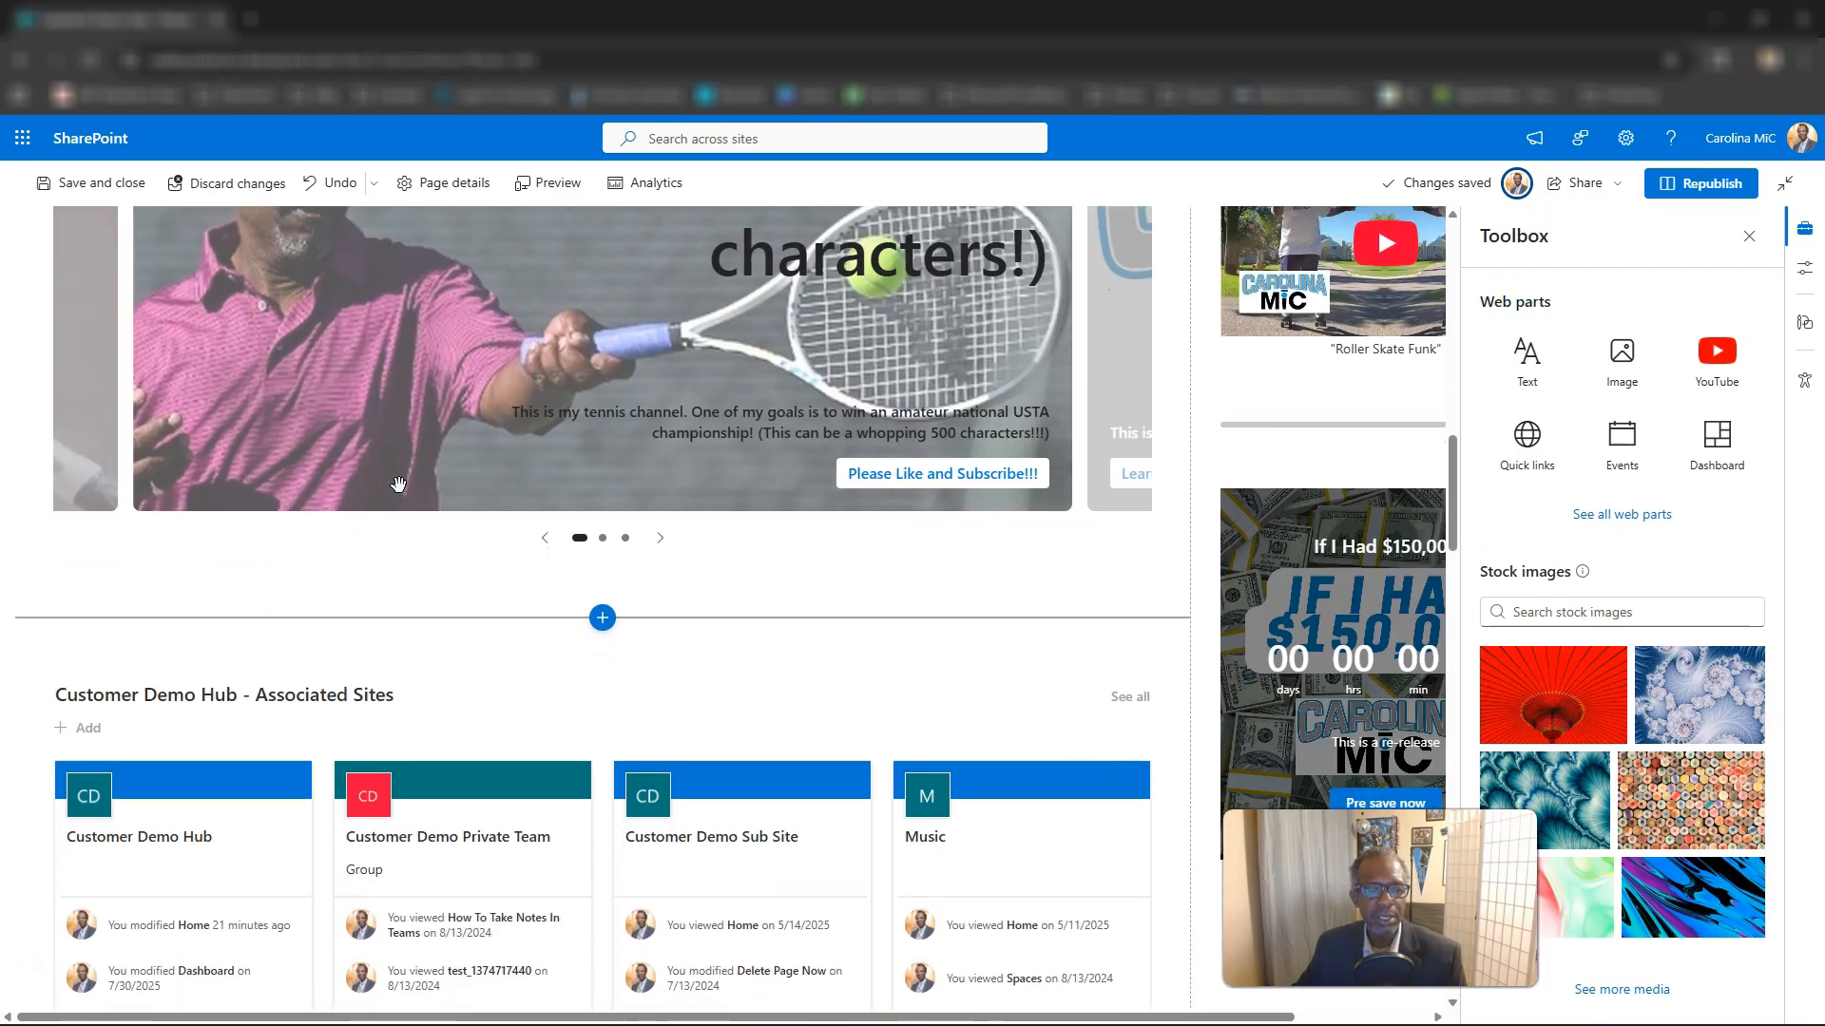
click(503, 601)
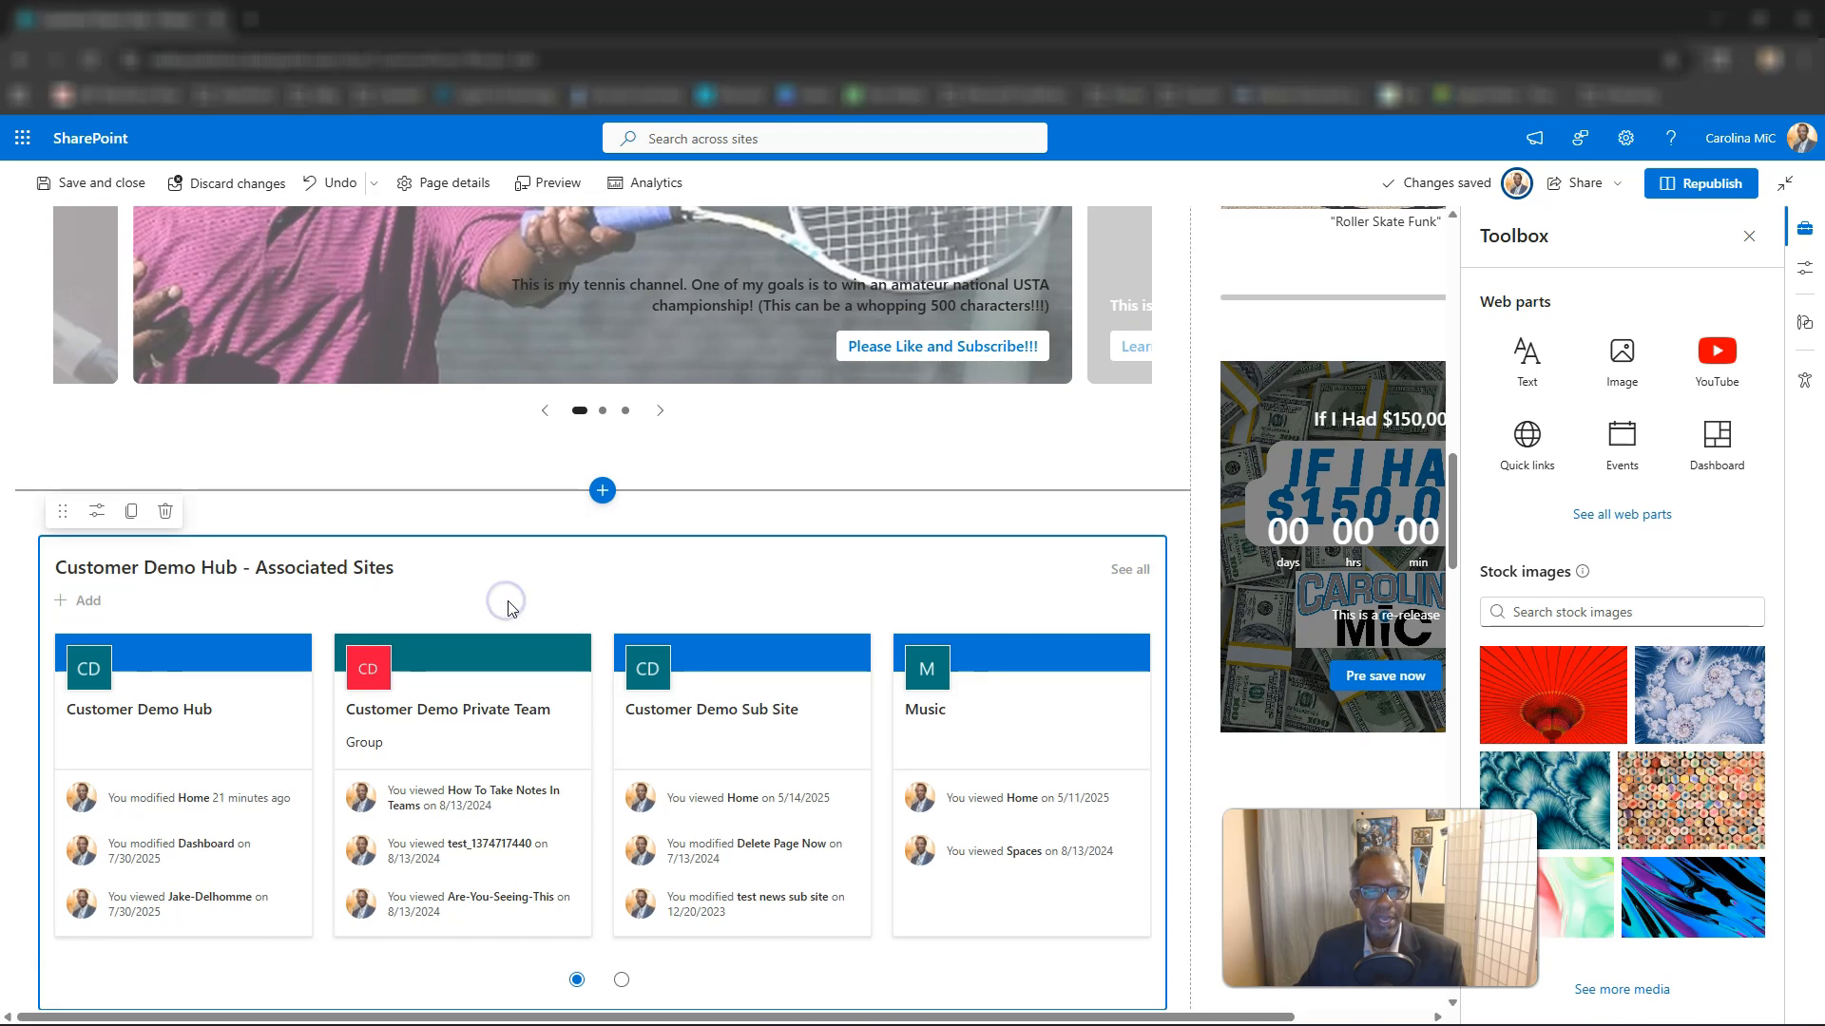
click(168, 514)
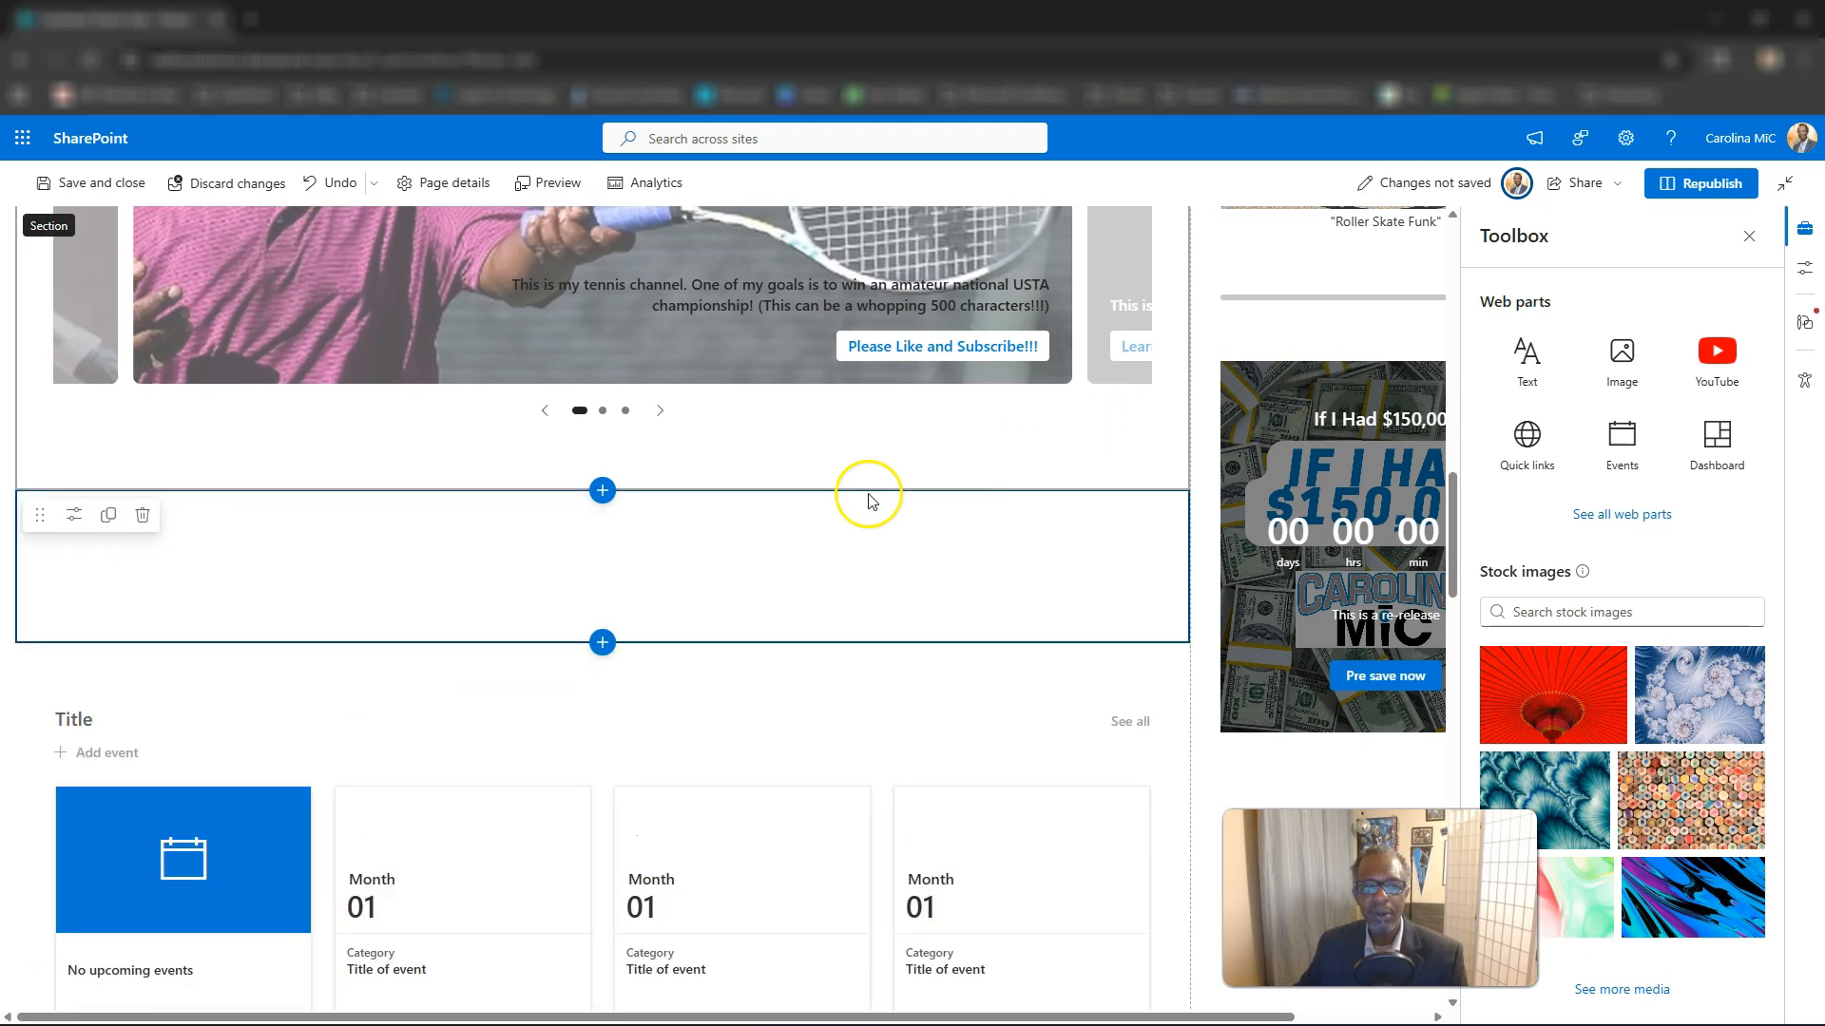
Search the web parts for "sites" and add a Sites web part to the empty section below the Hero.
click(603, 521)
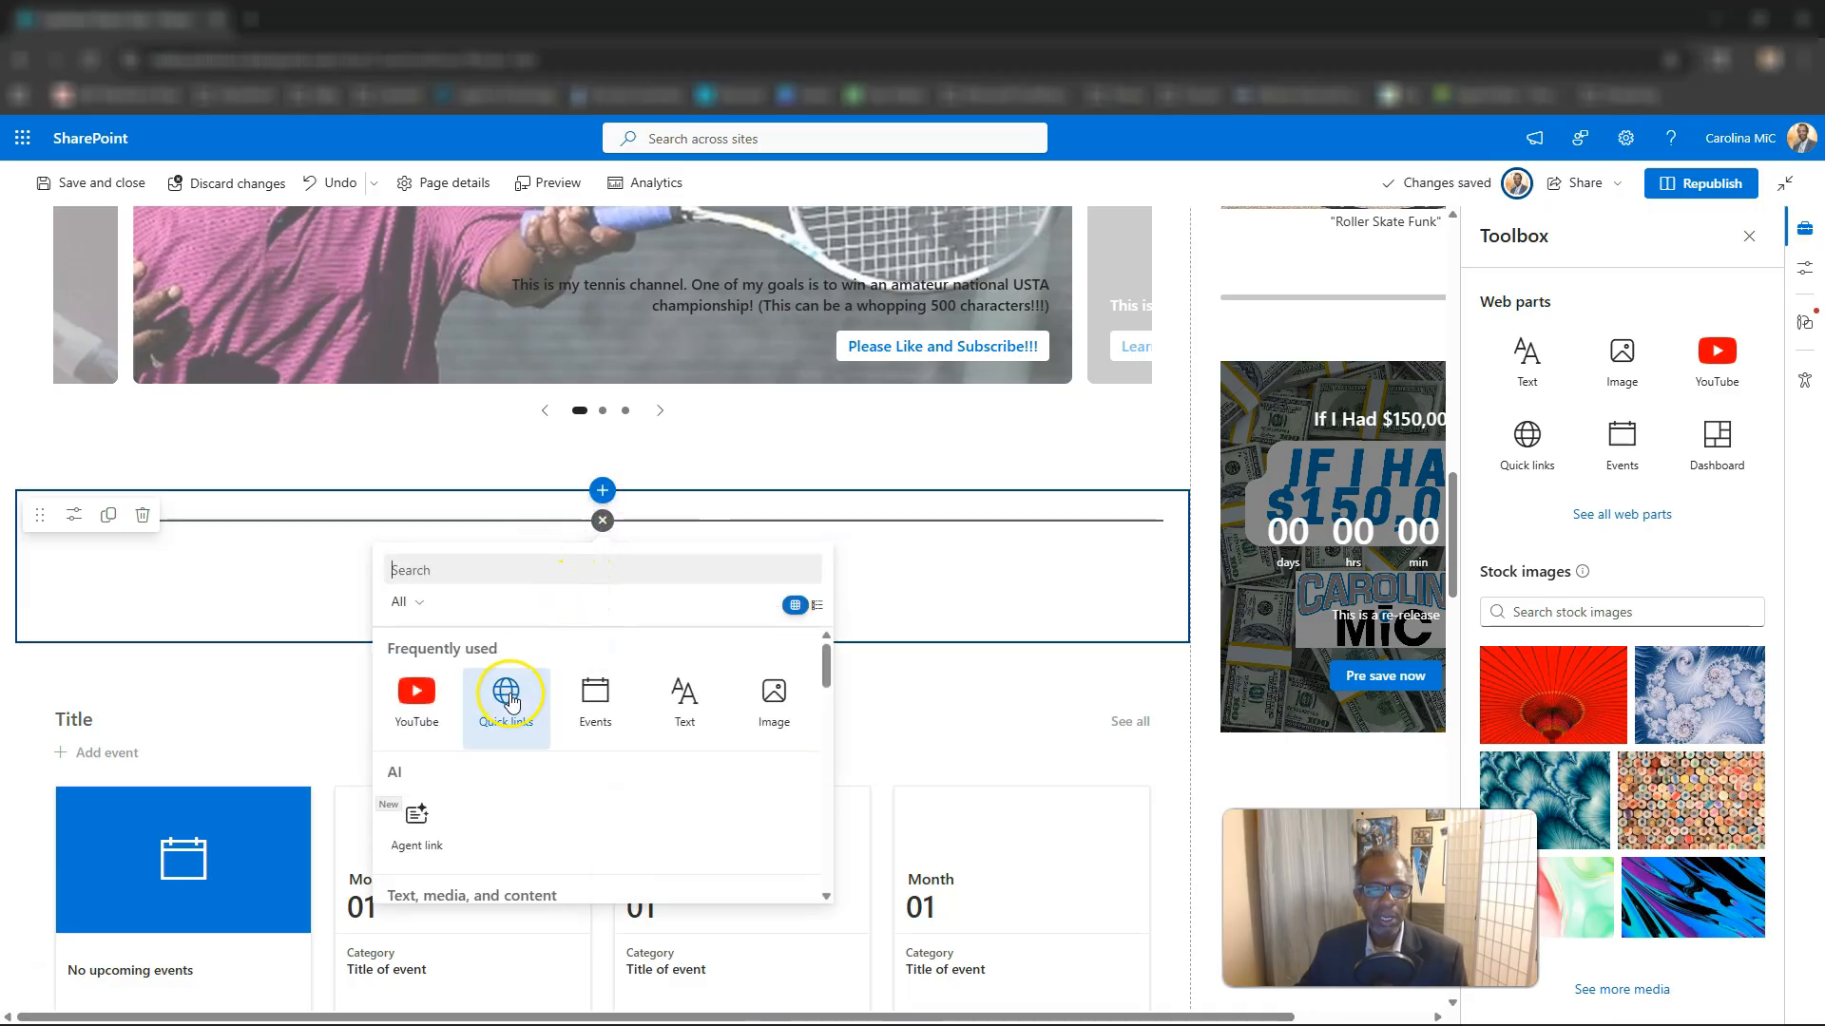
click(427, 572)
text(sit)
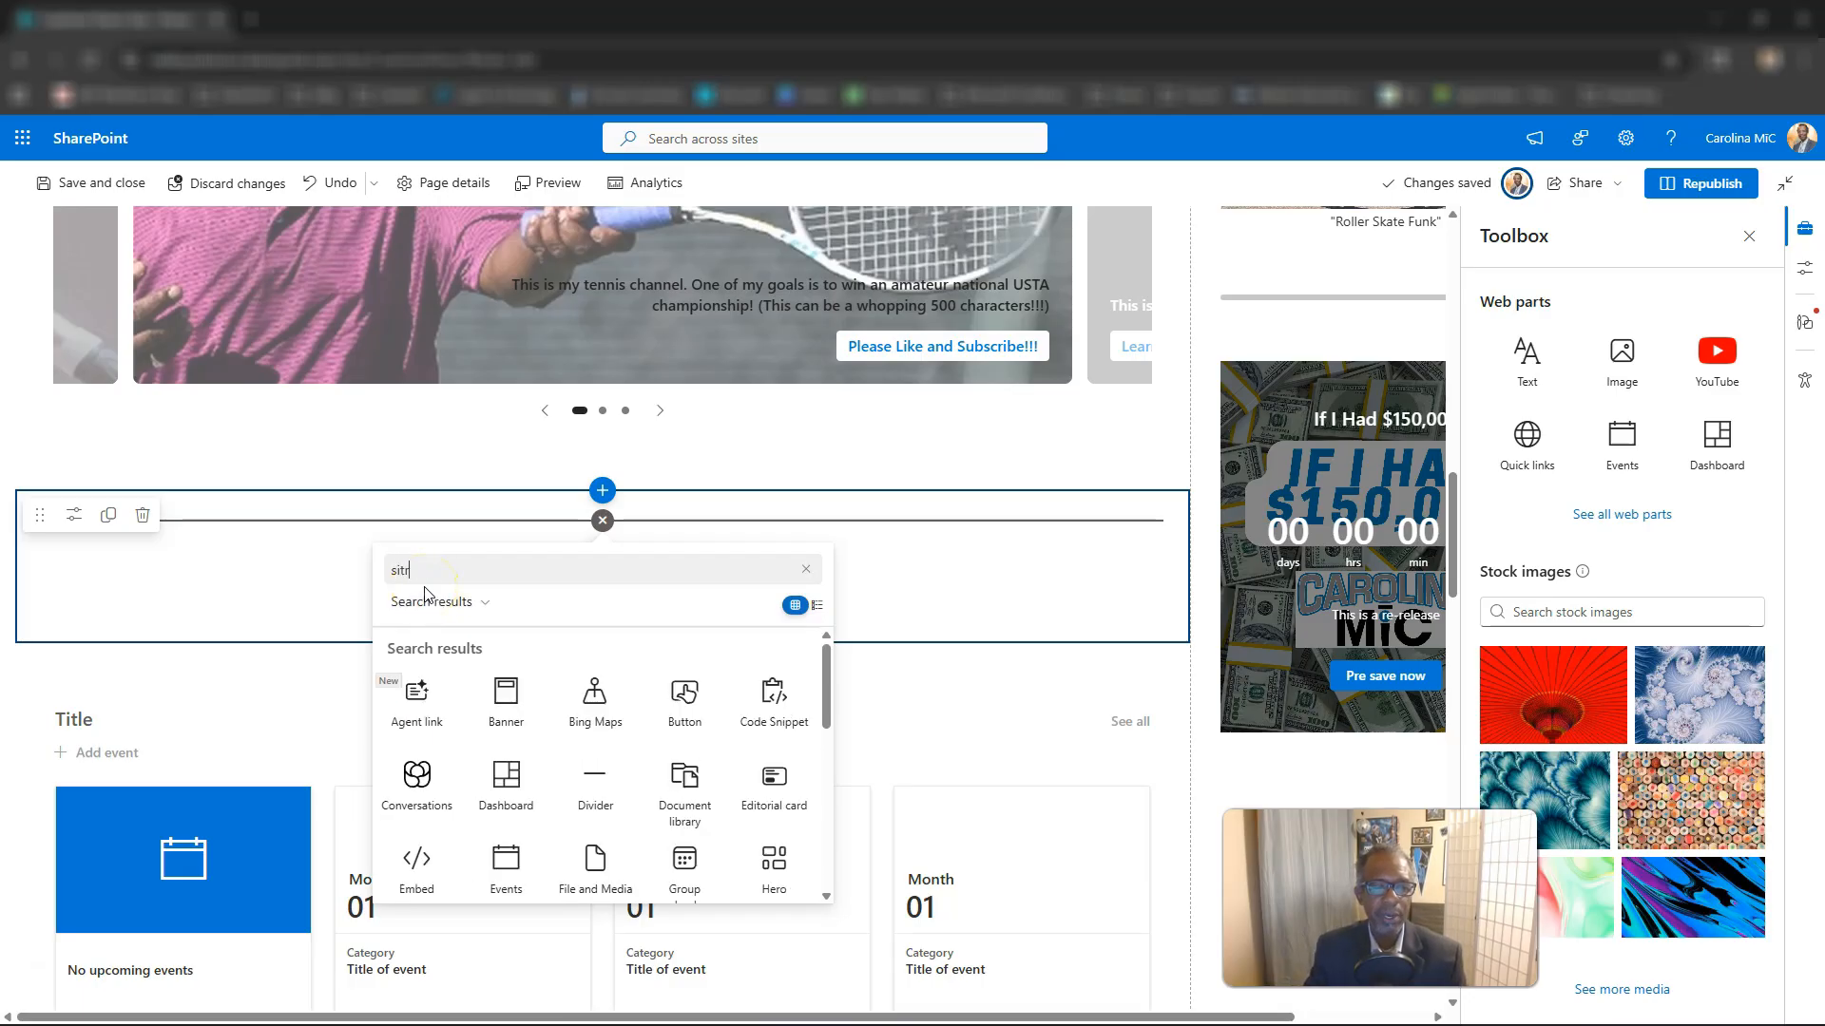
text(r)
key(BackSpace)
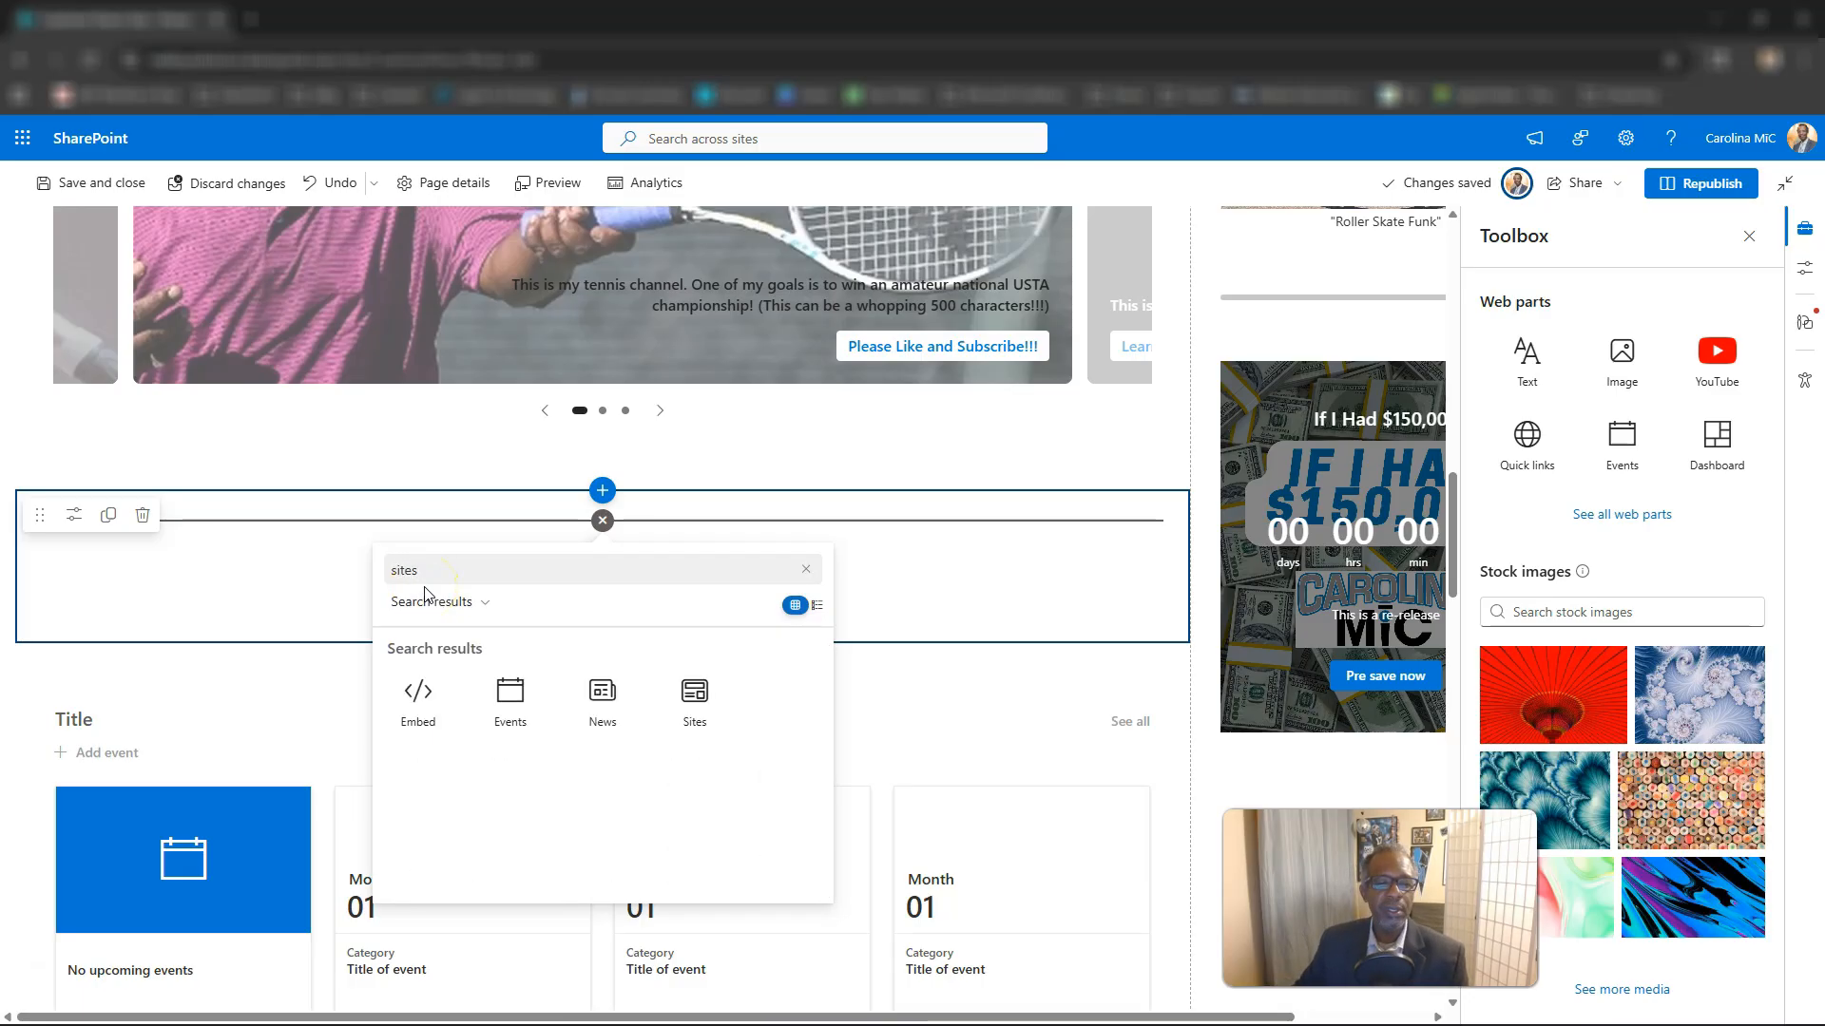
click(697, 705)
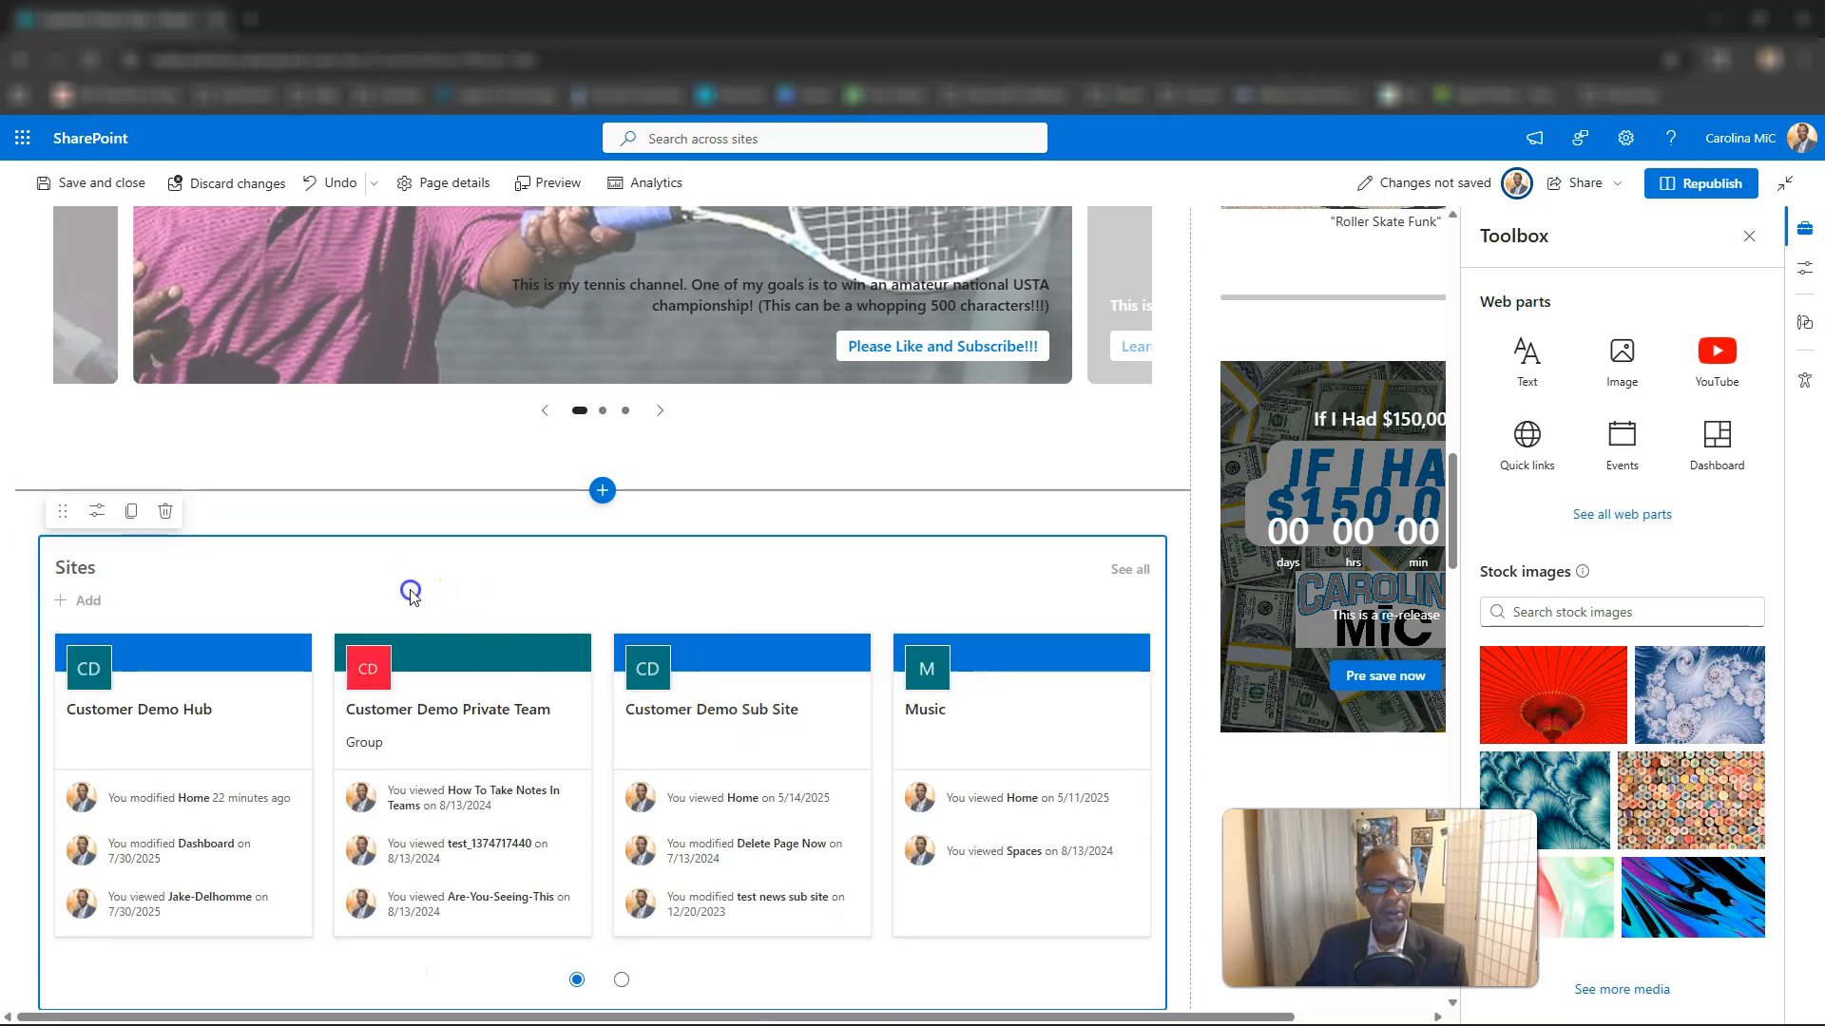
Open the new Sites web part's properties and set its selection option to Frequent sites for current user.
click(97, 511)
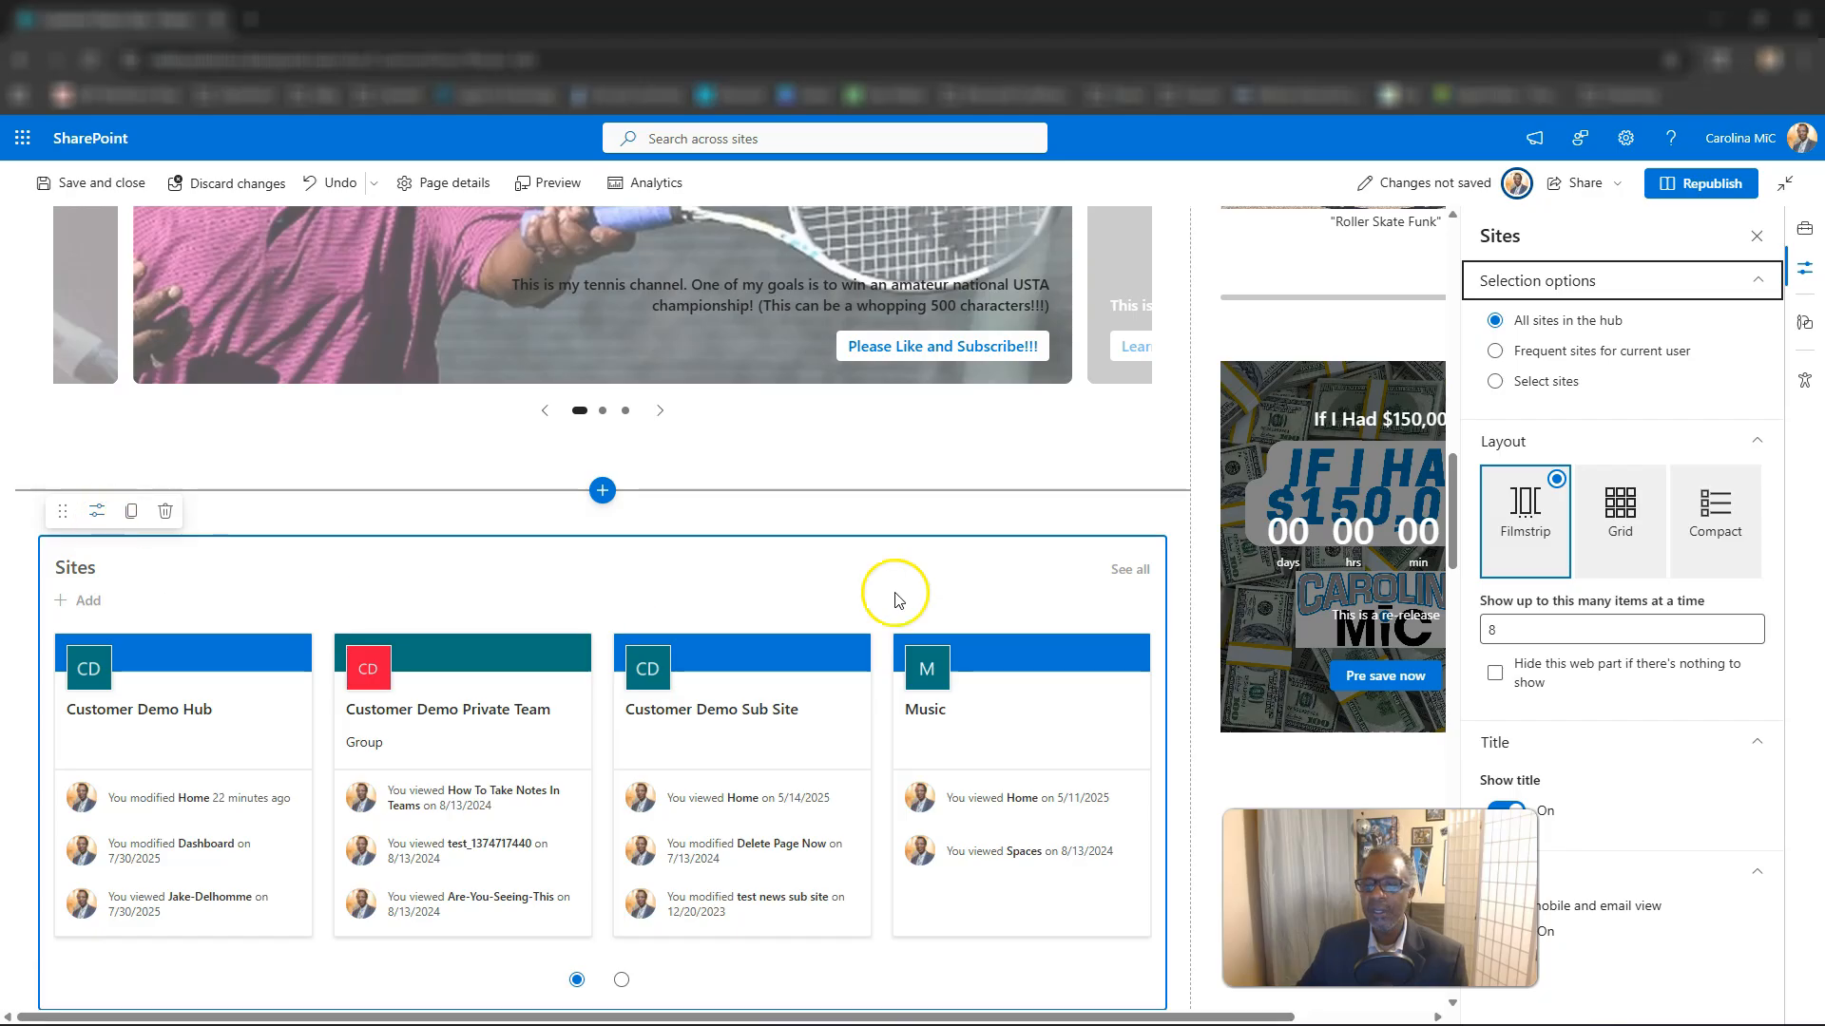
scroll(930, 518, down, 1)
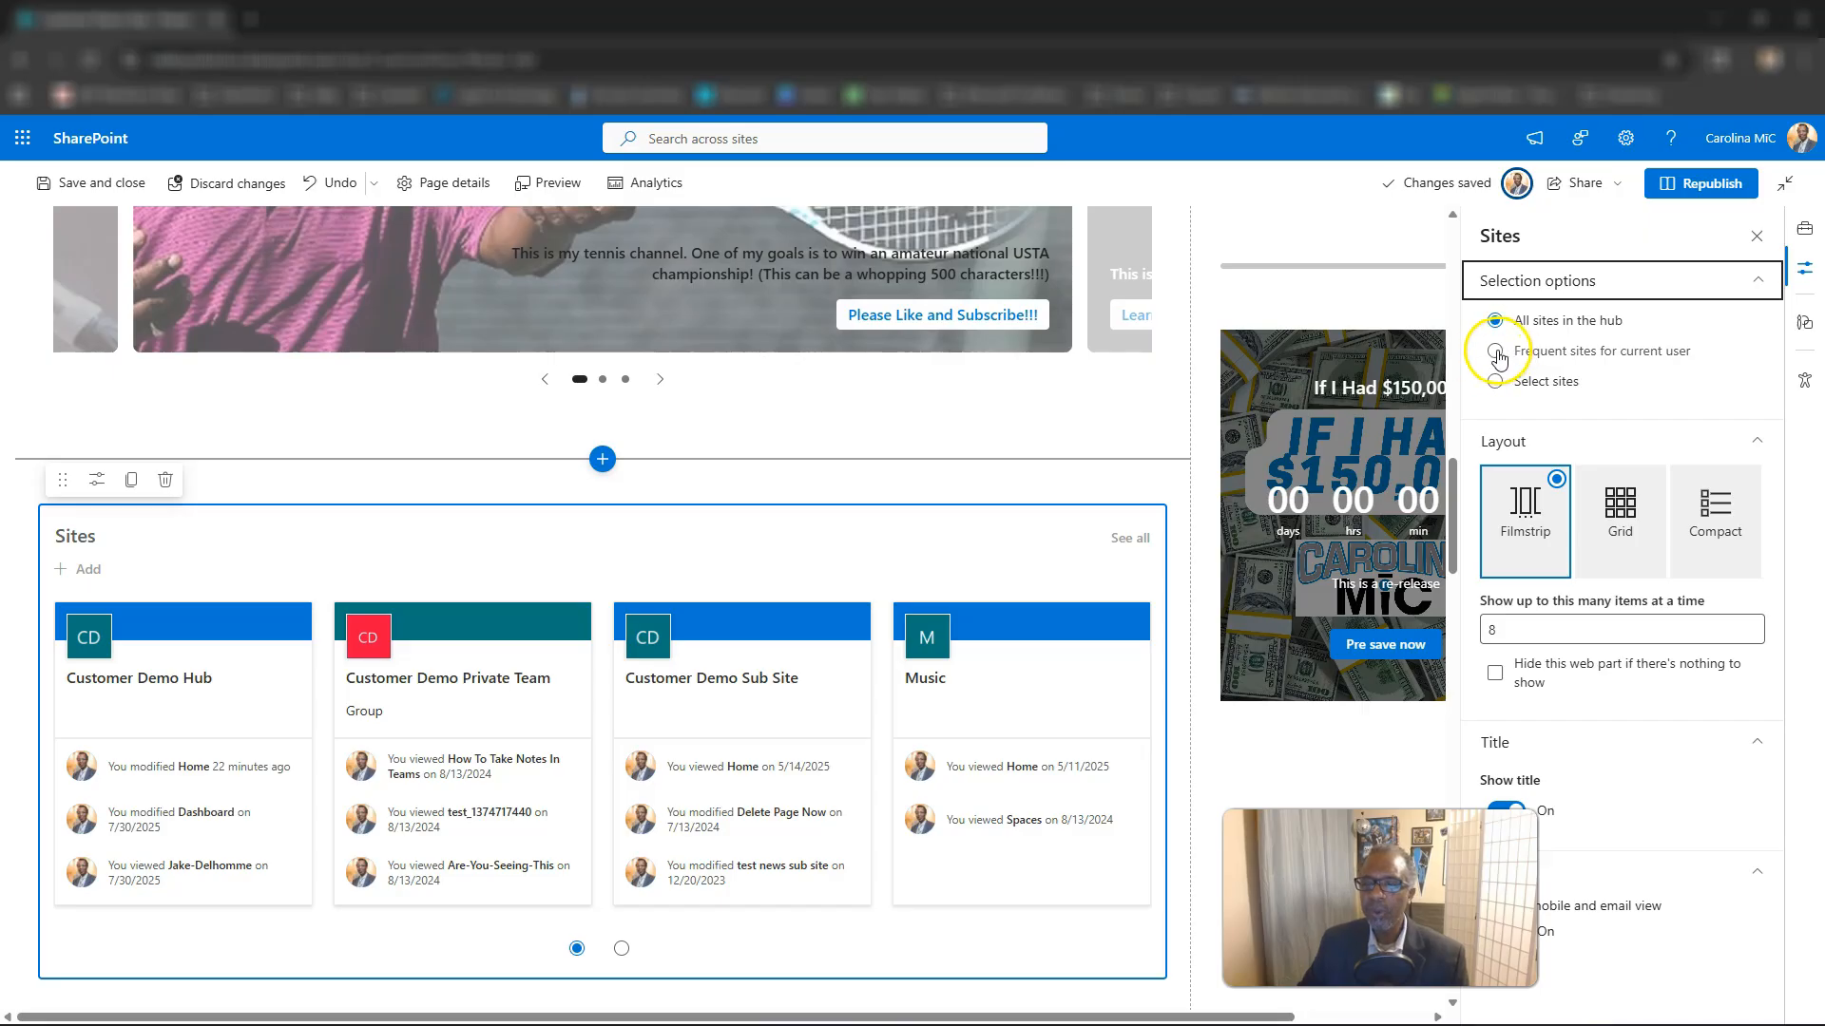
click(1496, 355)
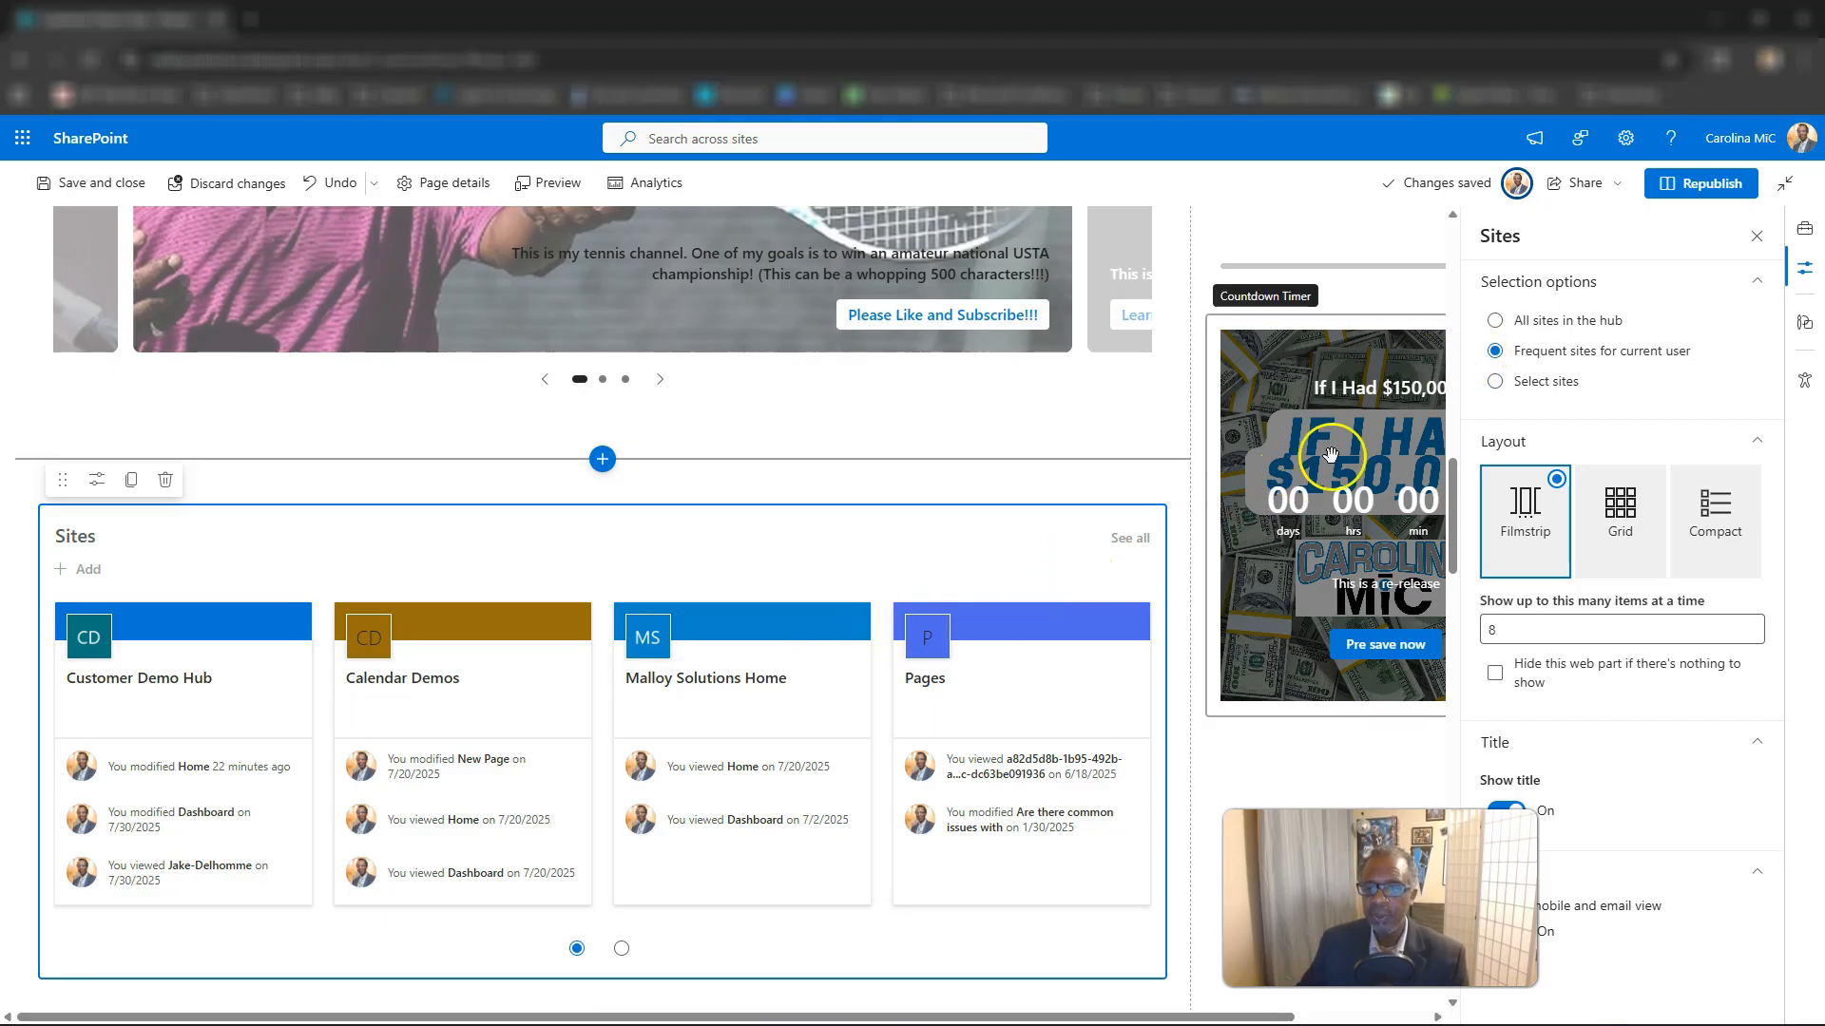
Change the selection option to Select sites and expand the Frequent sites and Recent sites lists.
click(1495, 381)
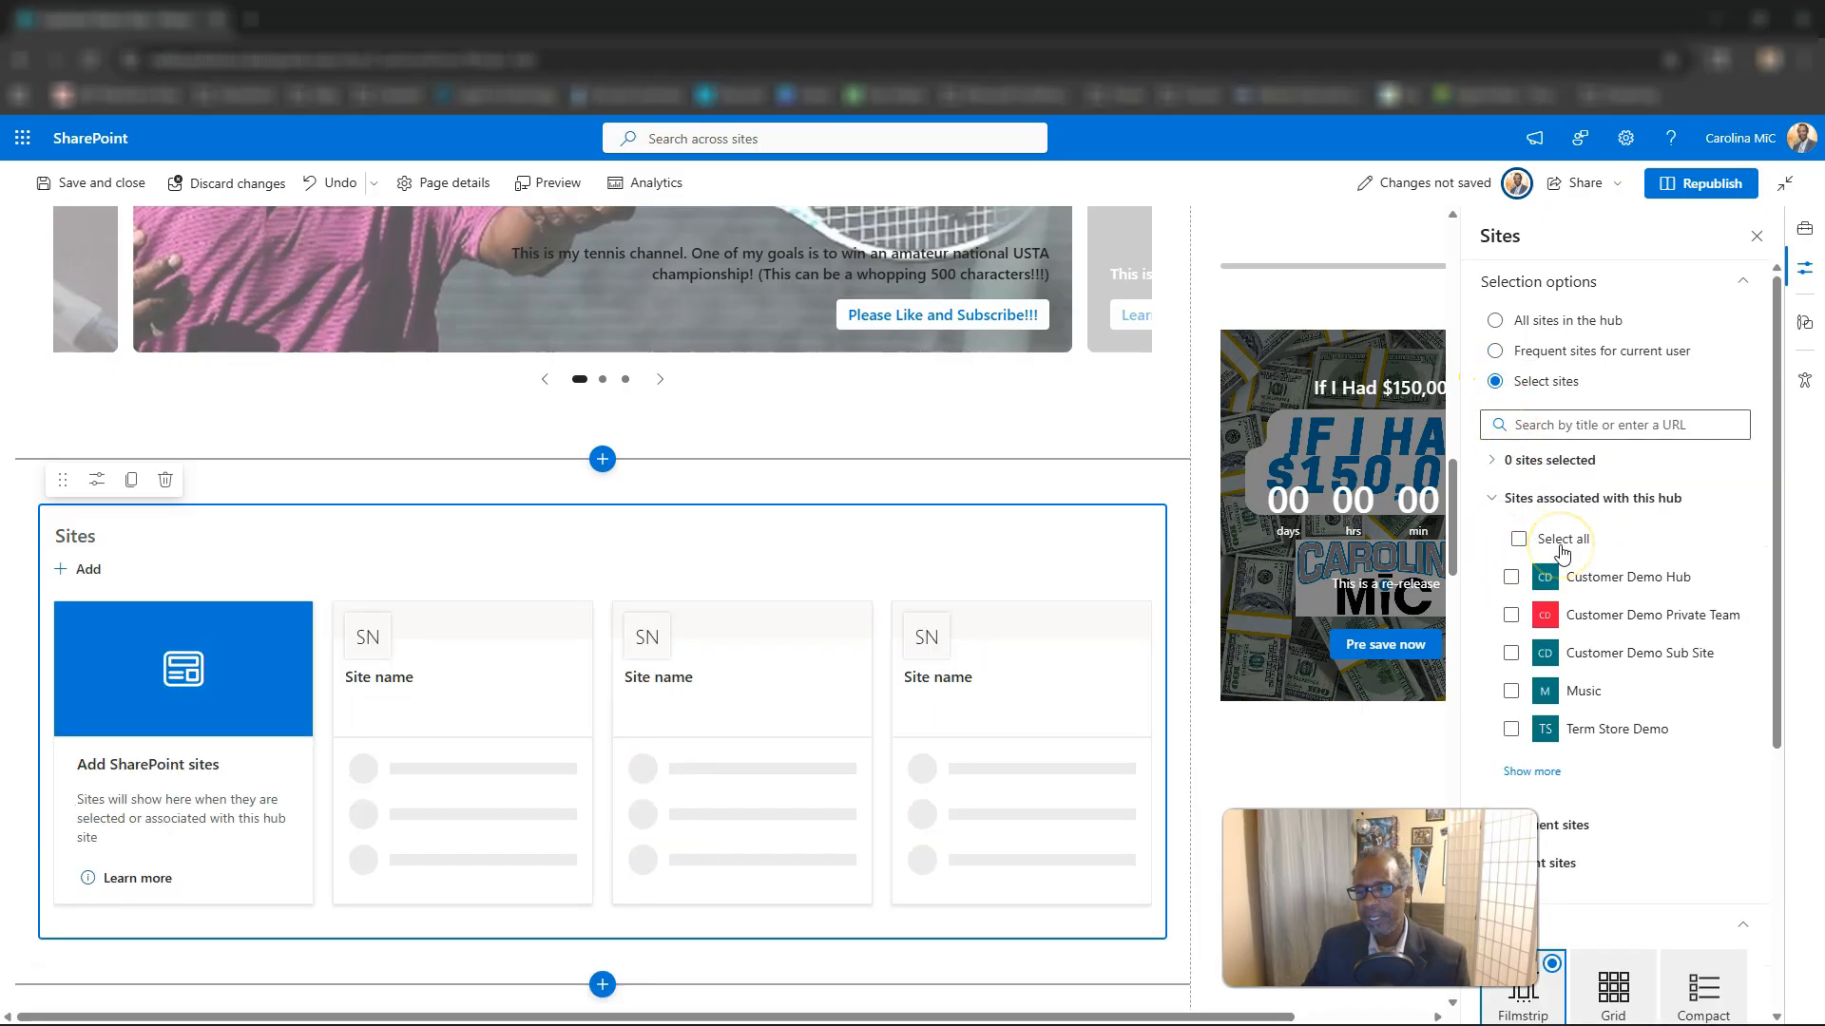
click(1500, 823)
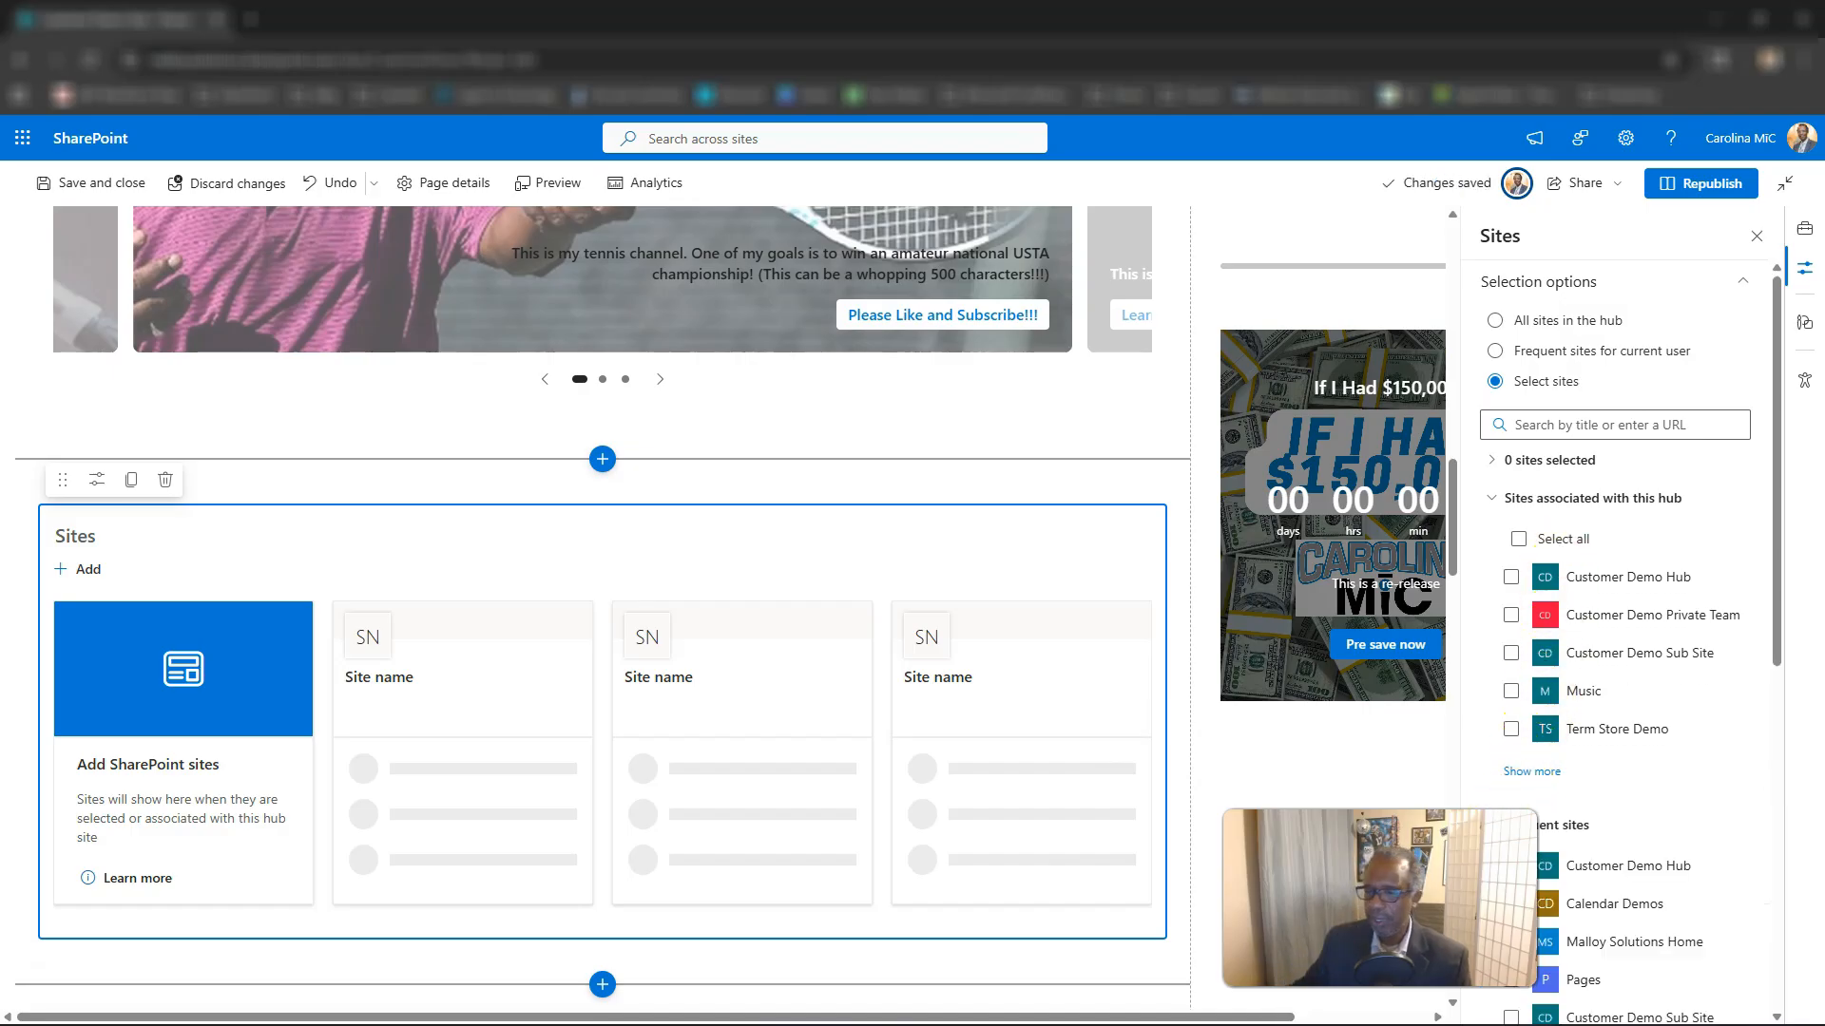
scroll(1630, 646, down, 2)
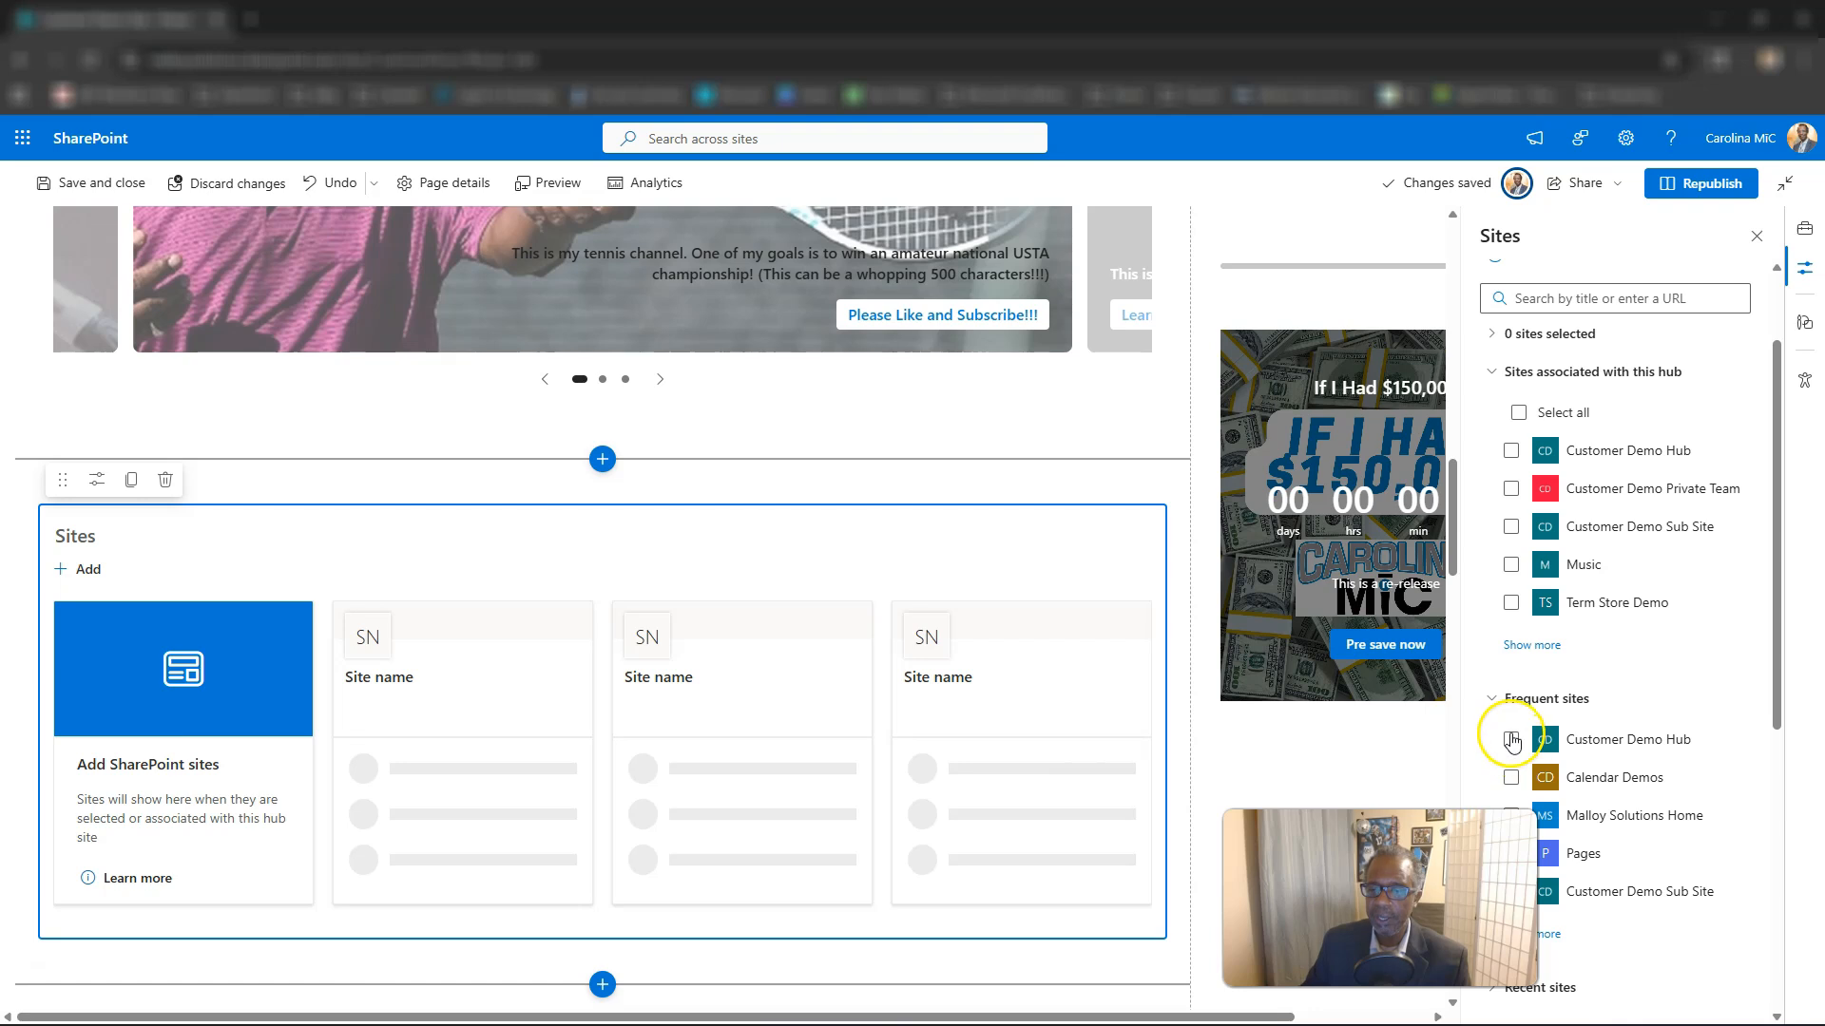
scroll(1514, 730, down, 4)
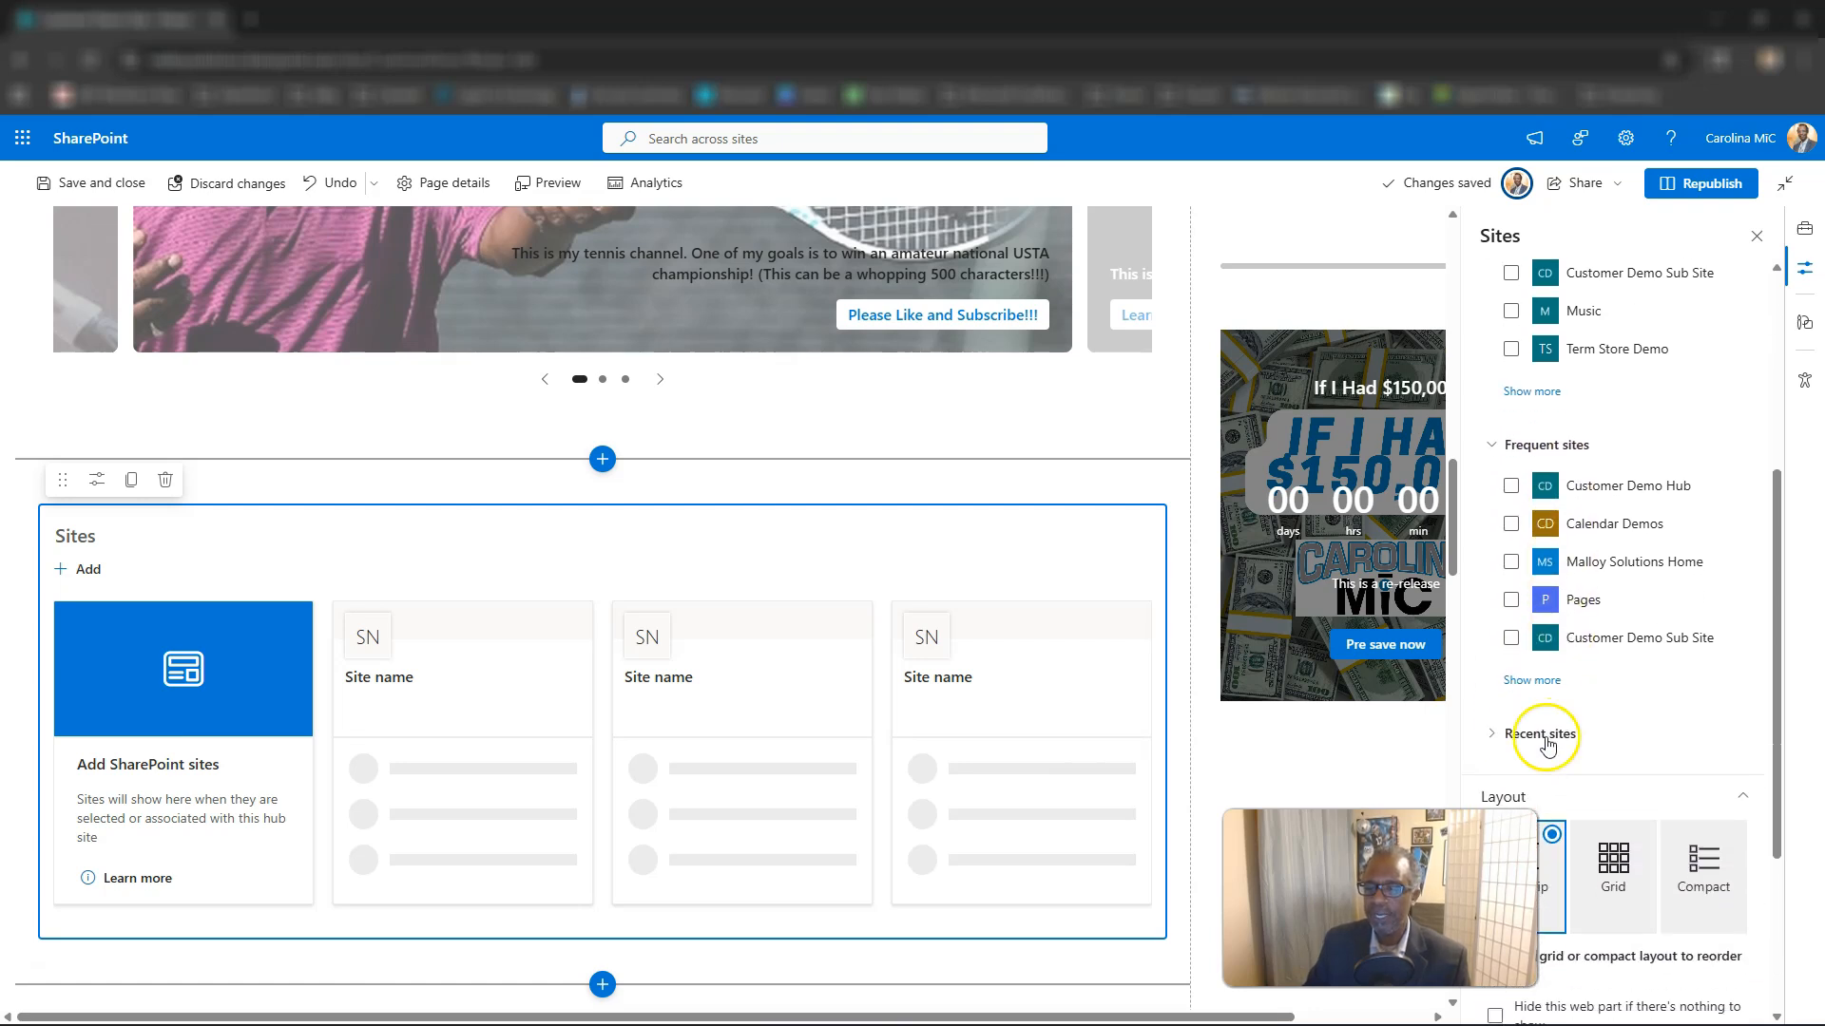
click(1500, 737)
scroll(1509, 737, down, 3)
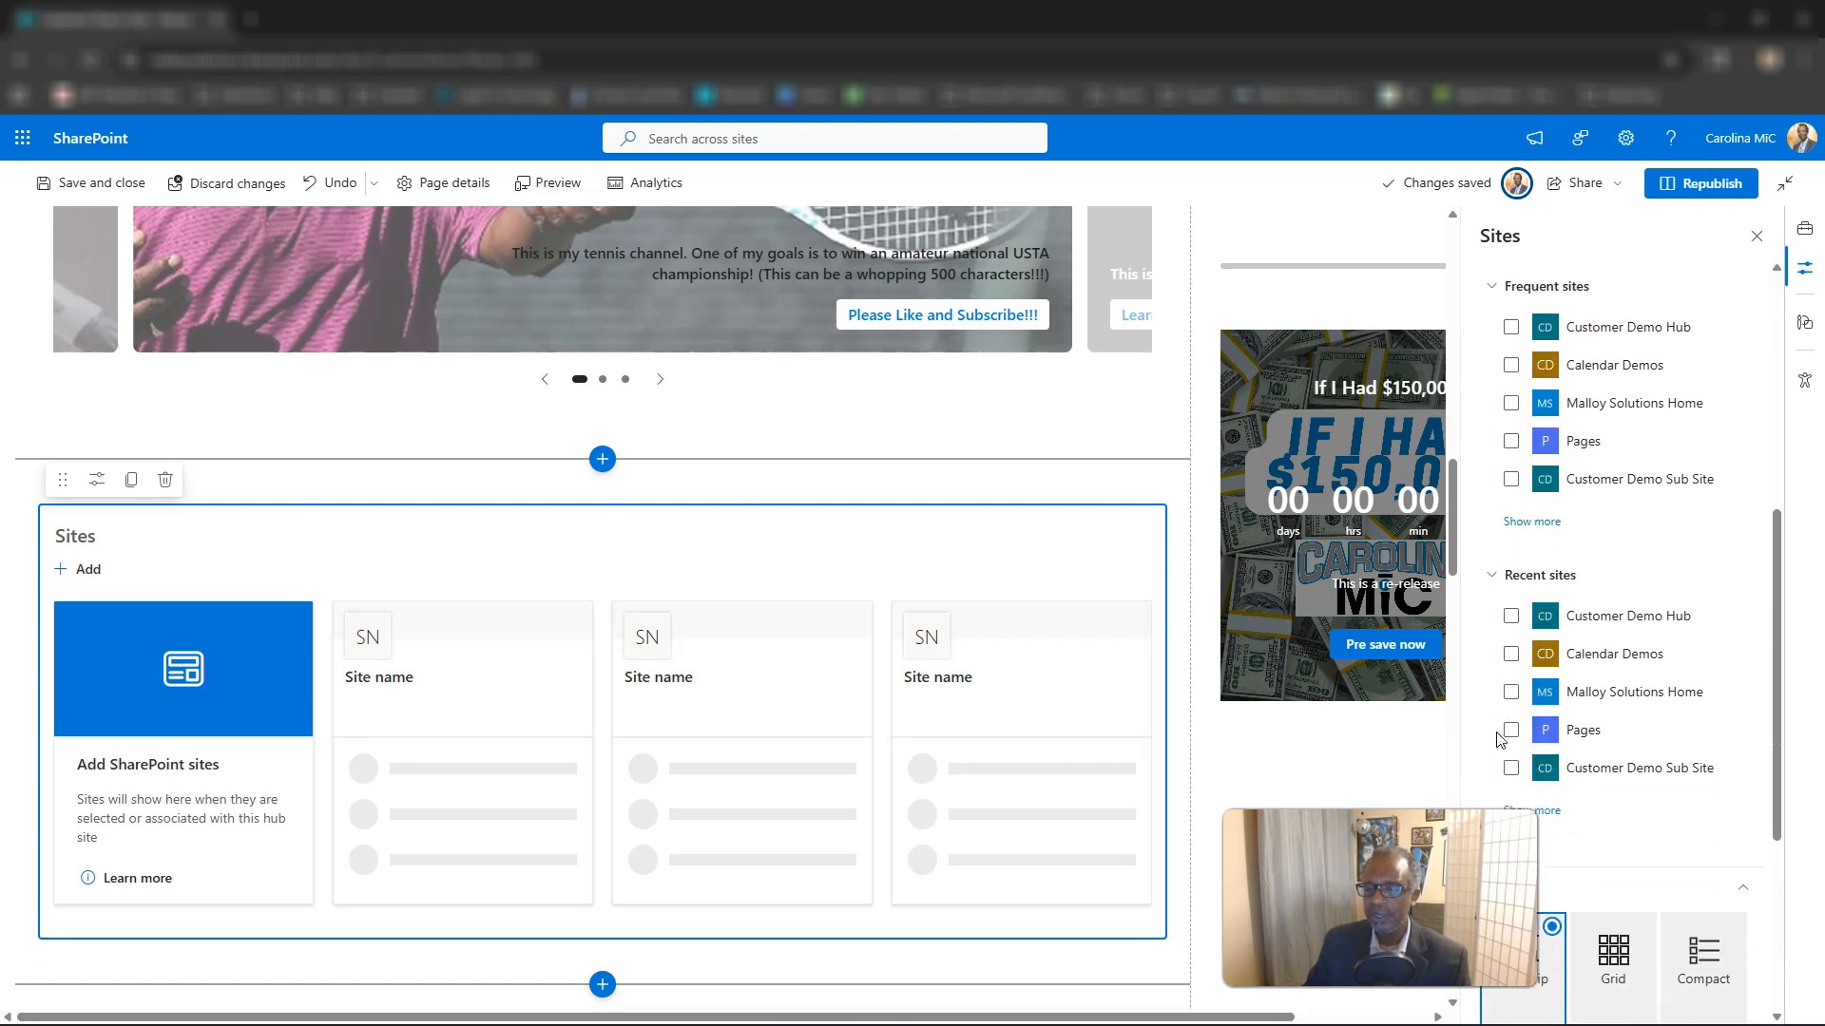
Examine the Select sites choices in the Sites properties: the search field, the associated, frequent and recent site lists, and the layout settings.
scroll(1553, 750, up, 5)
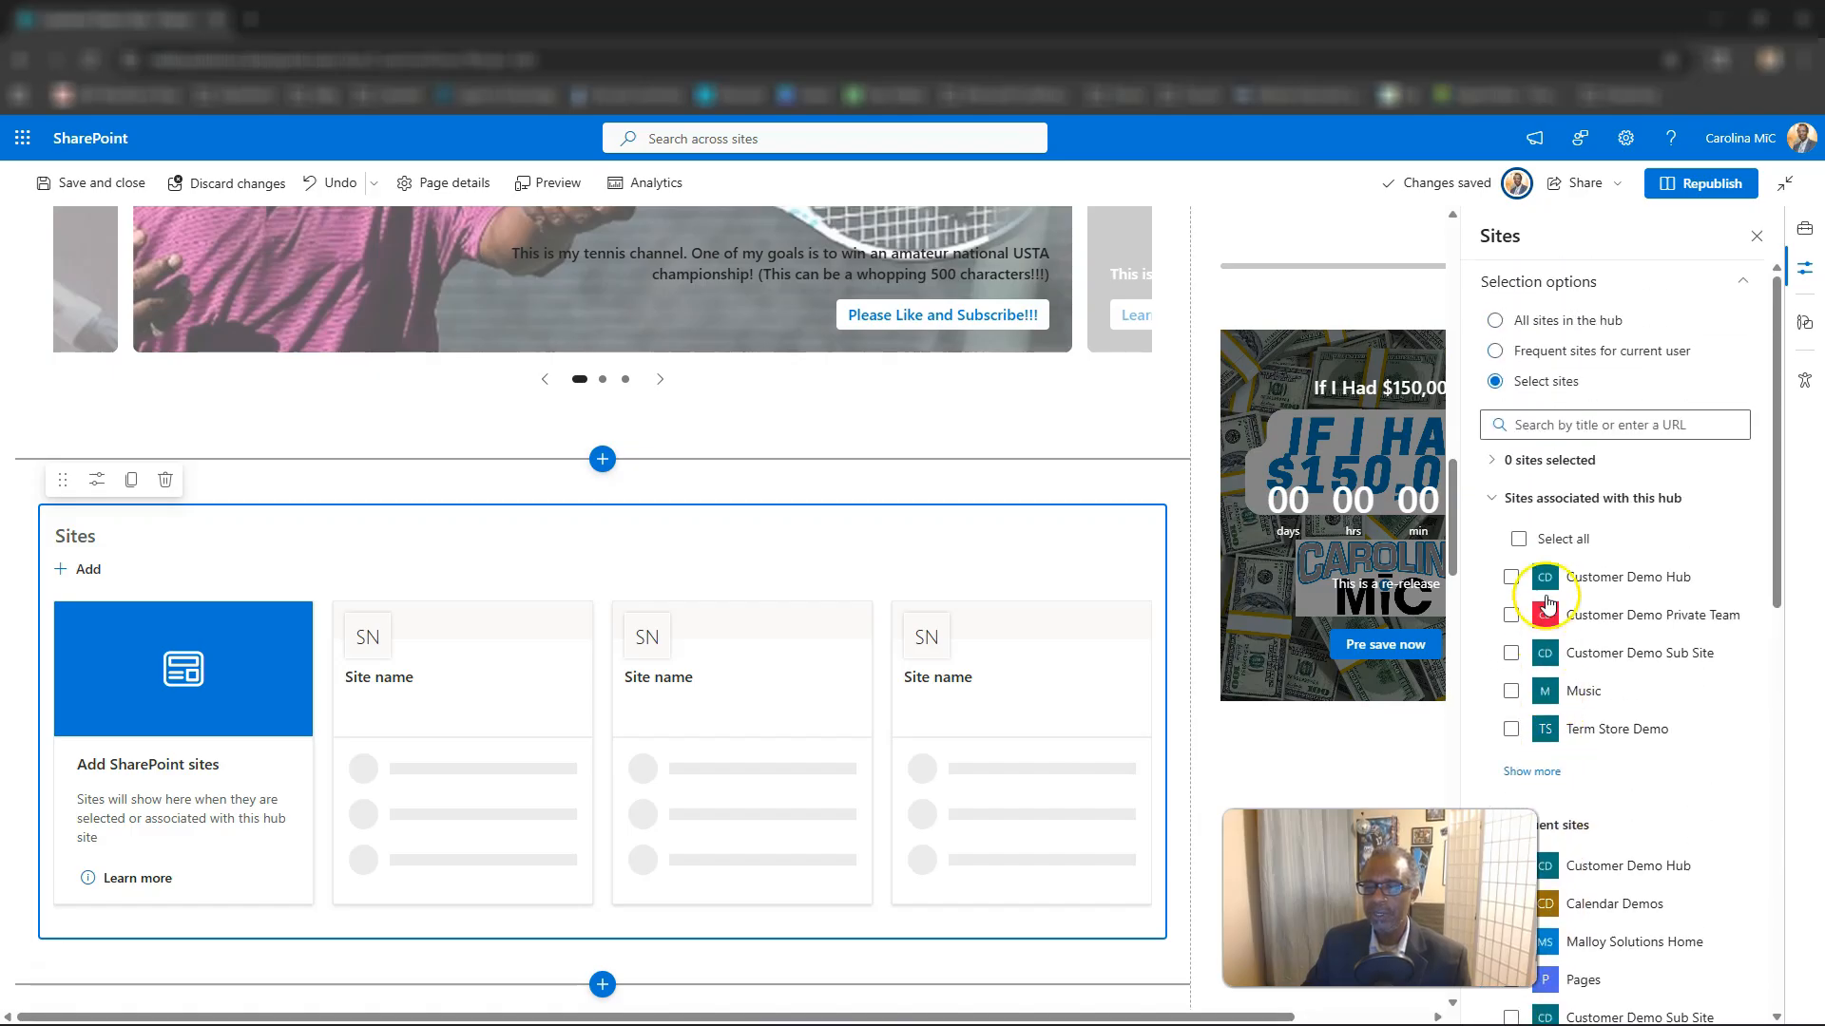
click(1558, 423)
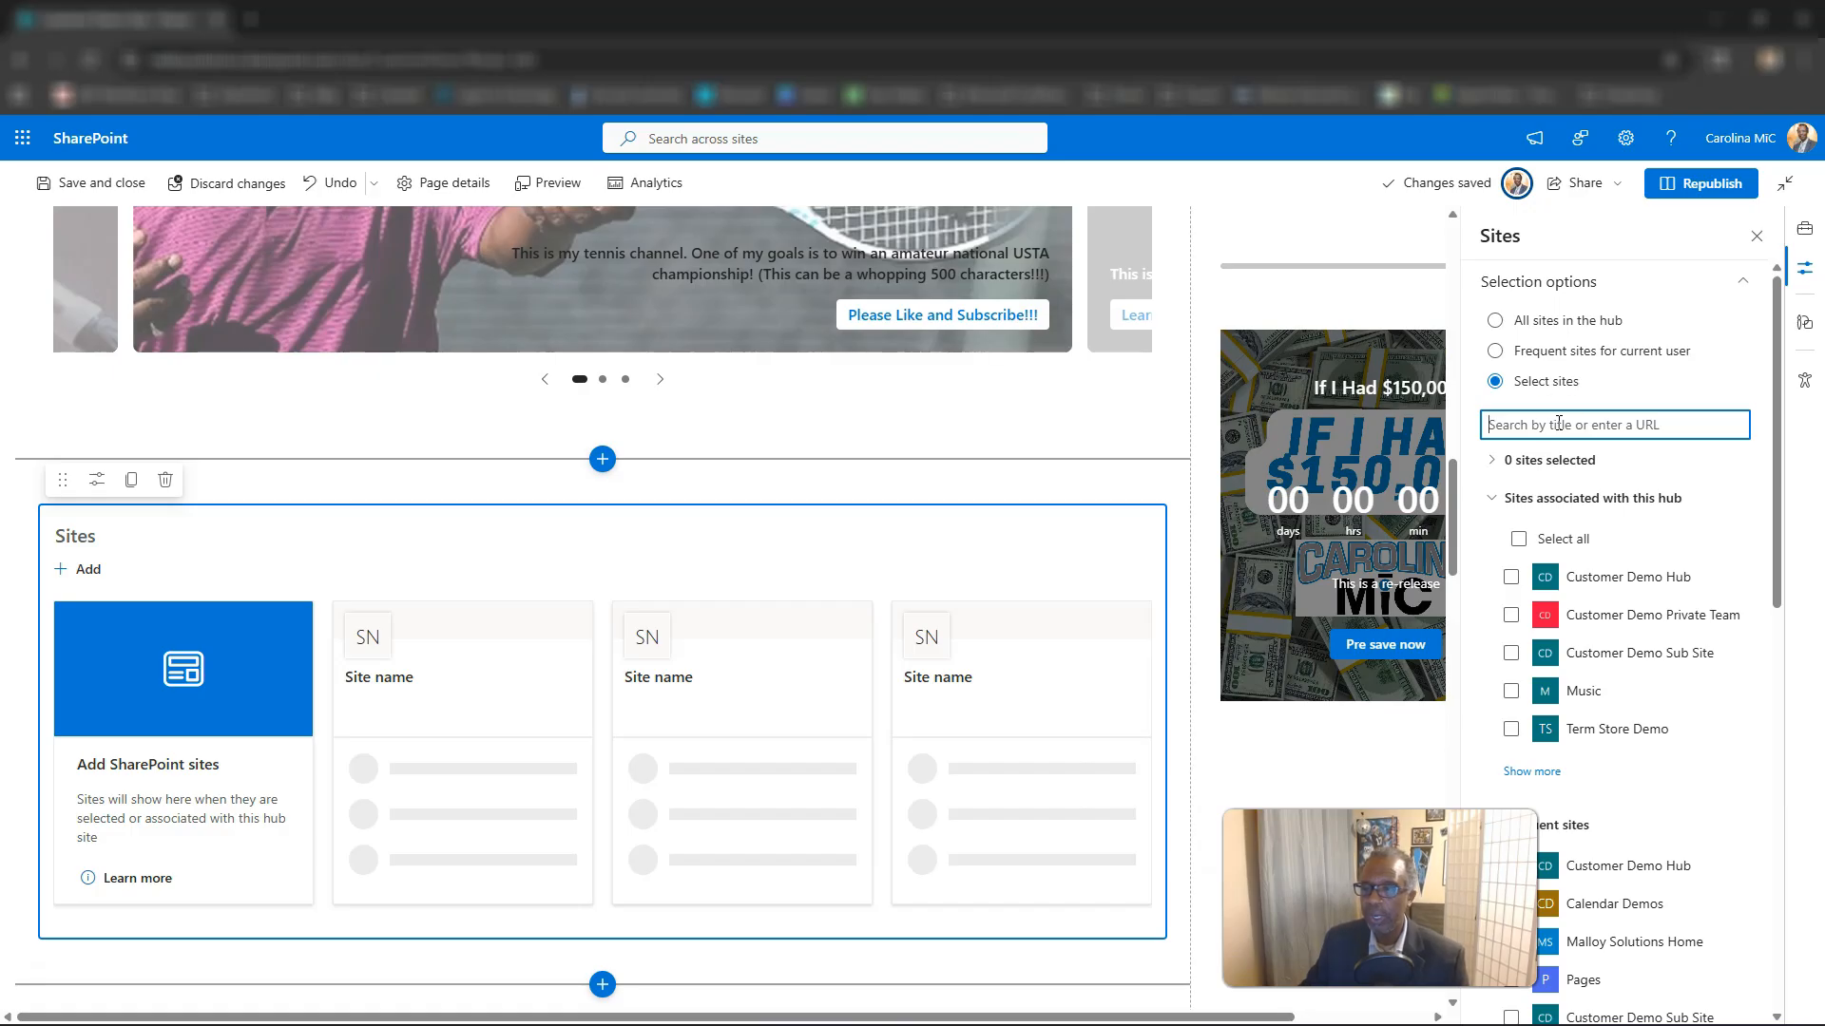
scroll(1606, 632, down, 3)
scroll(1609, 634, up, 3)
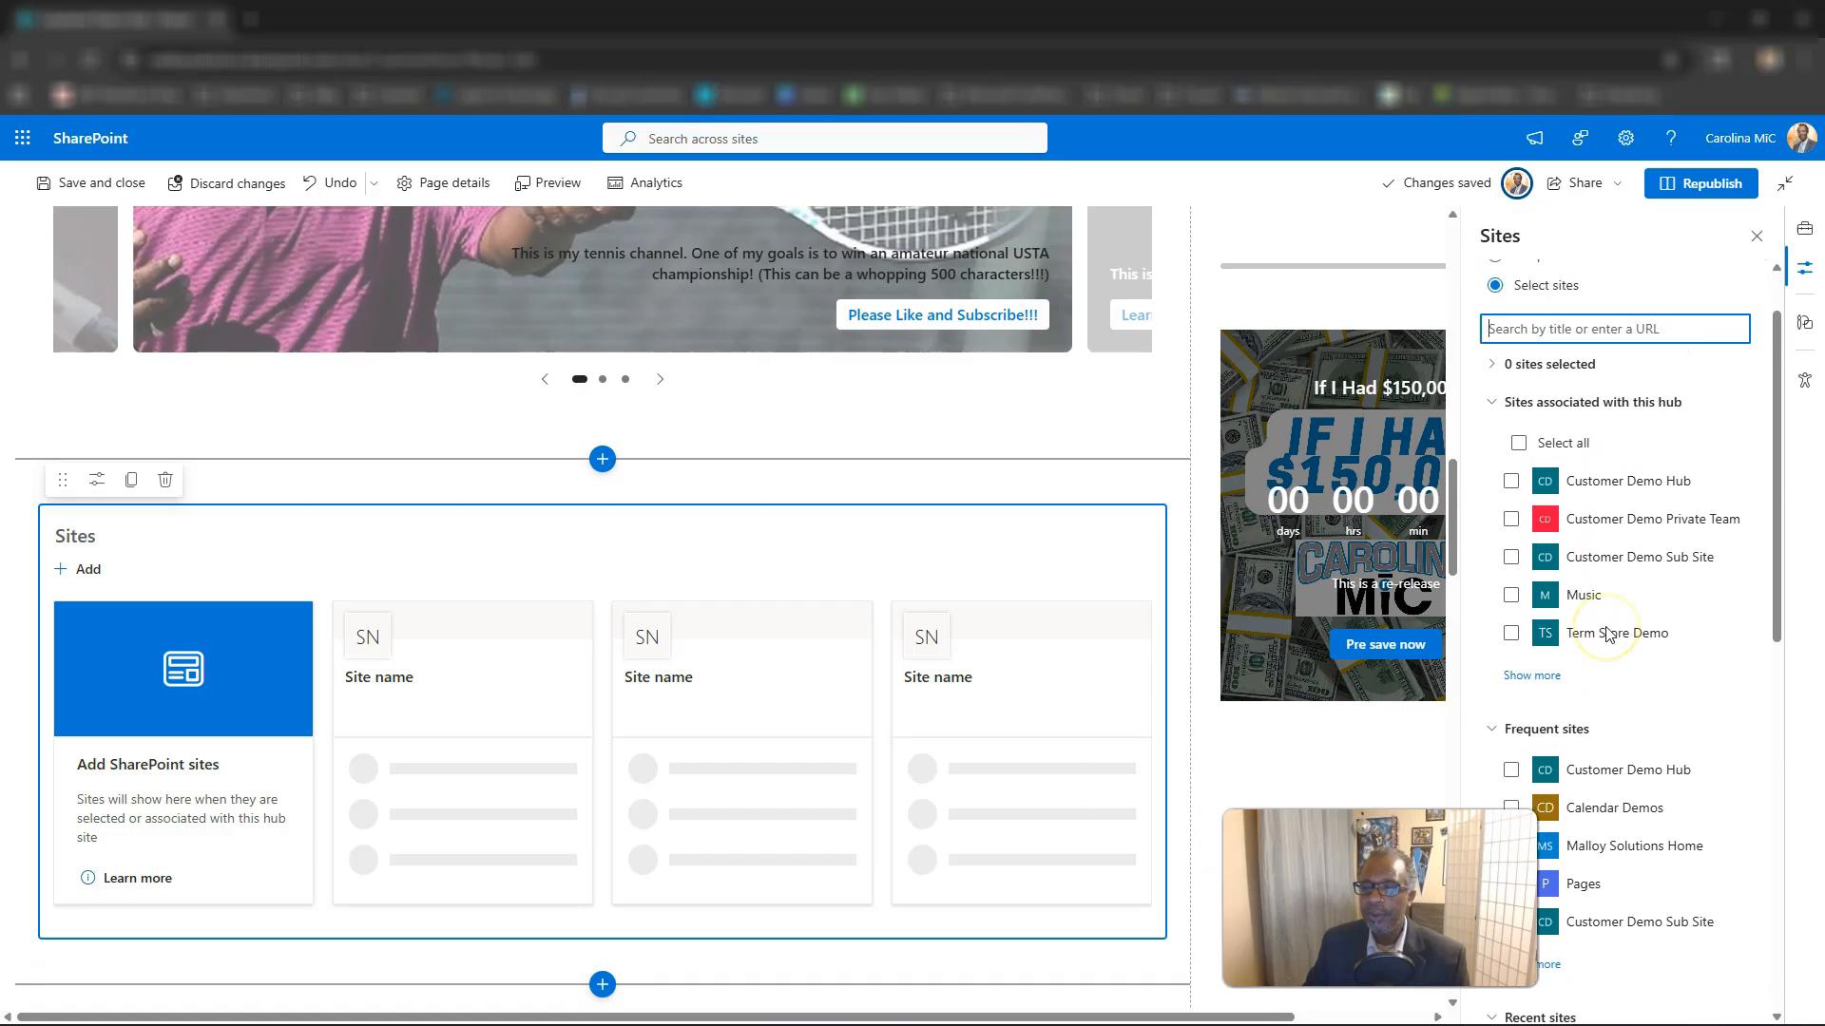
scroll(1559, 407, down, 13)
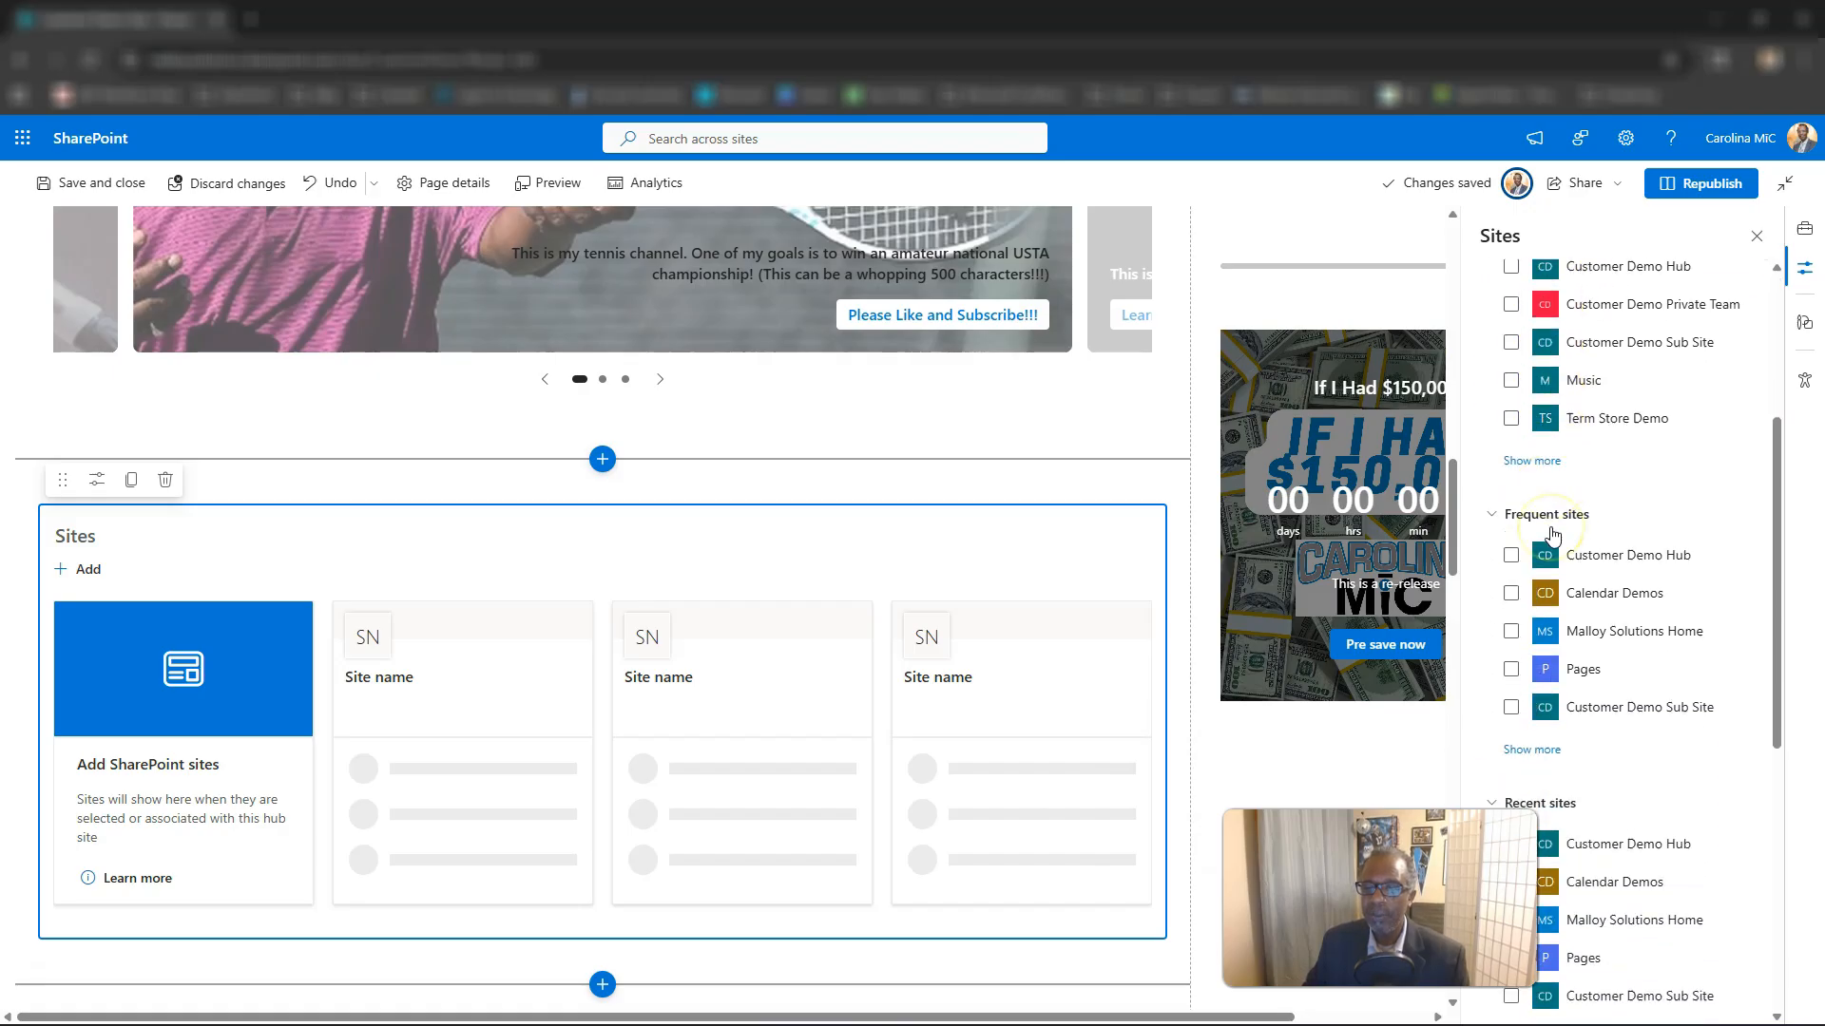
scroll(1549, 533, down, 3)
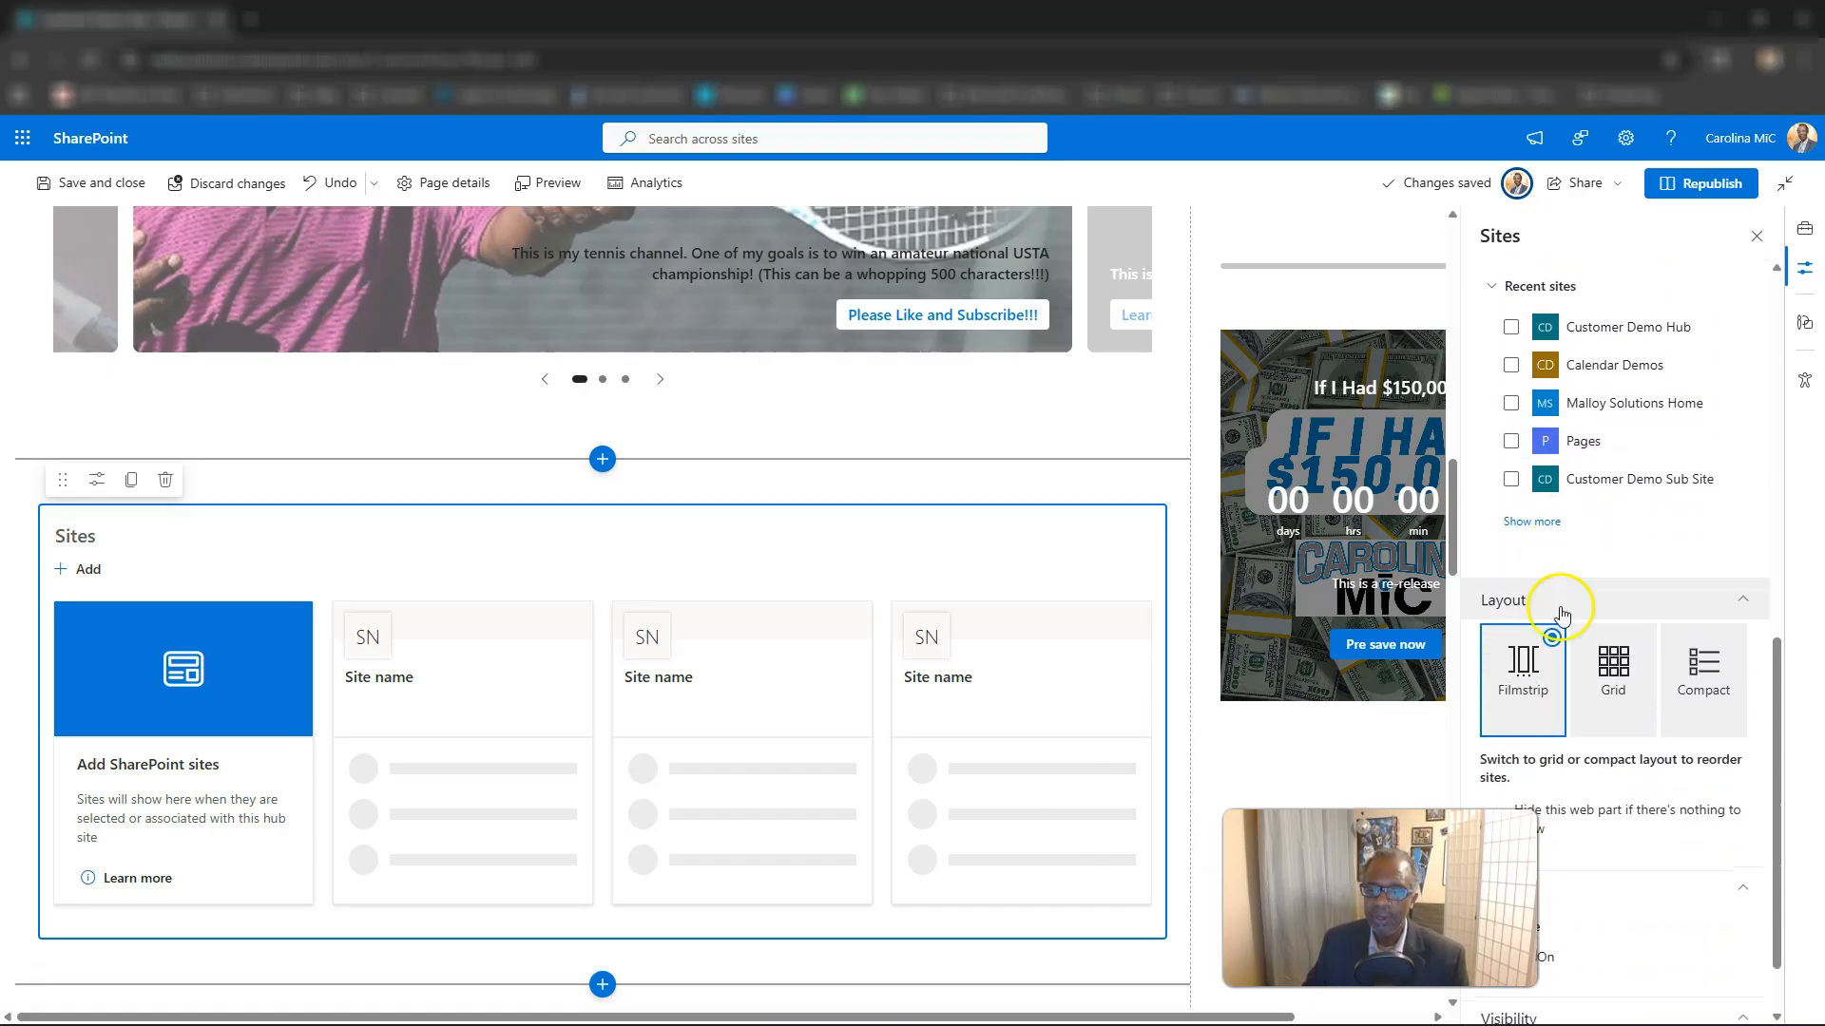
scroll(819, 713, down, 1)
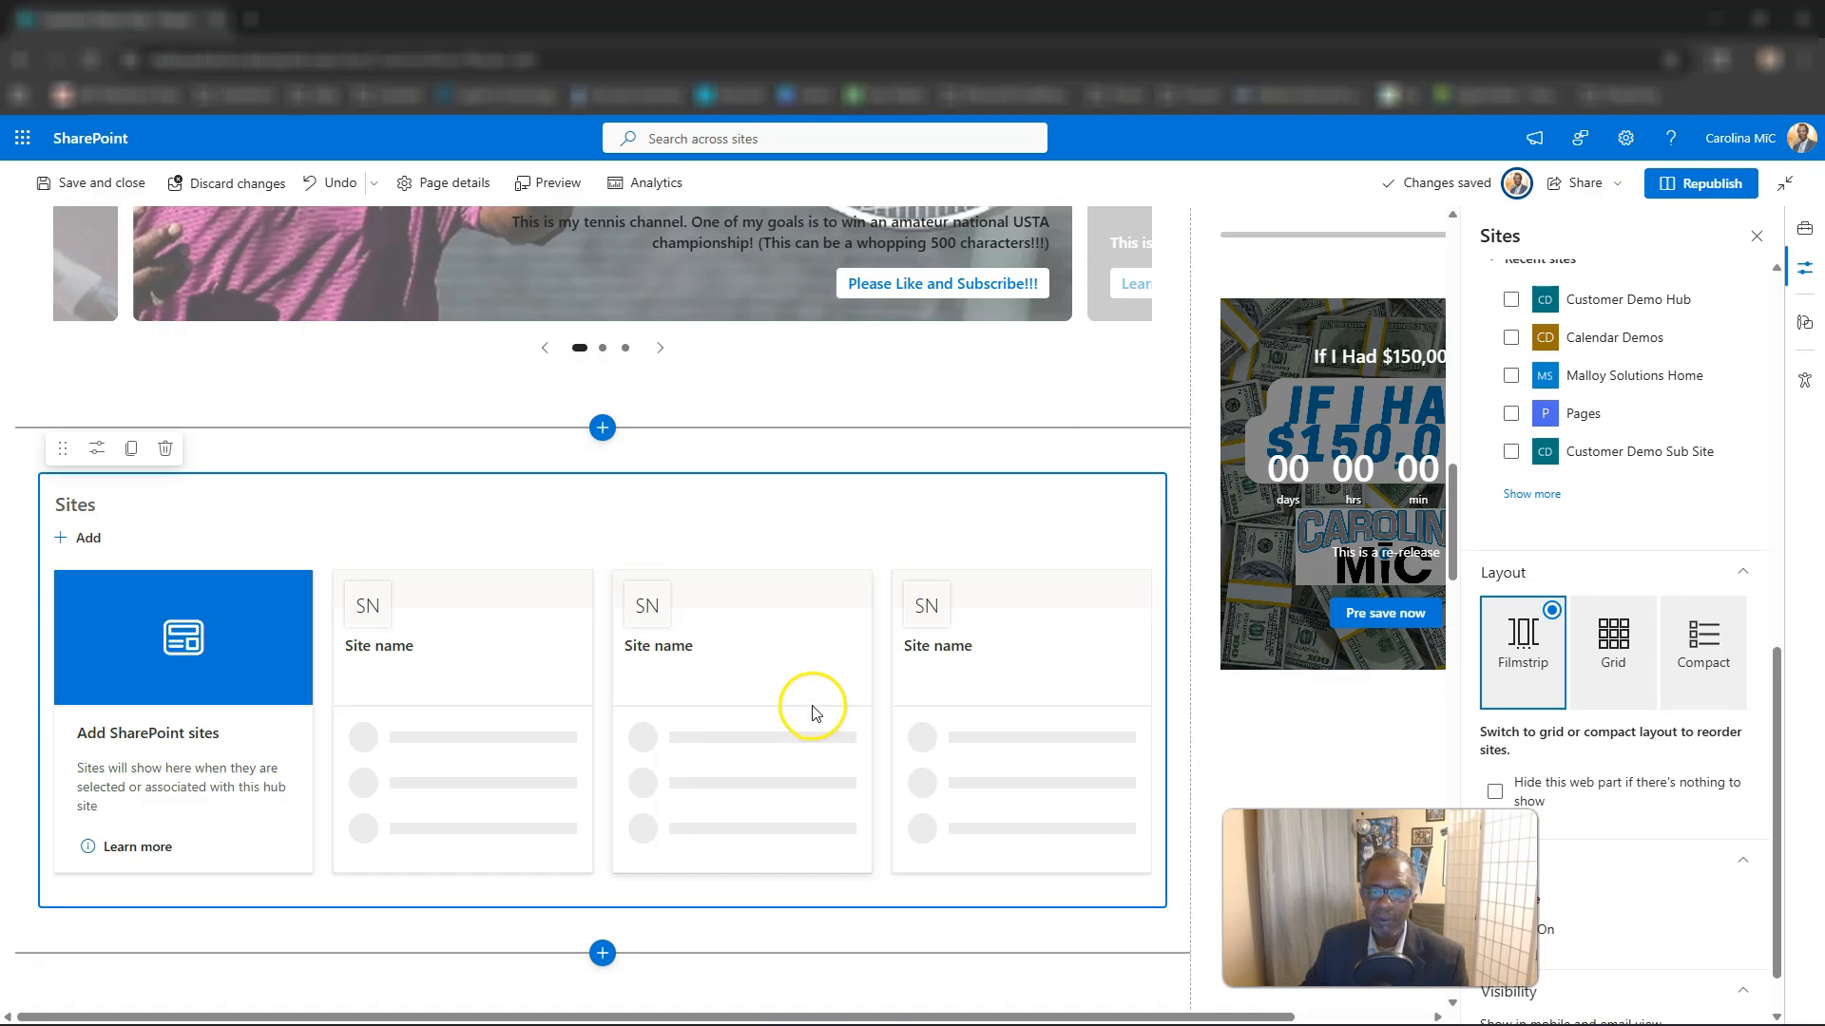
scroll(1635, 599, up, 5)
scroll(1680, 595, up, 3)
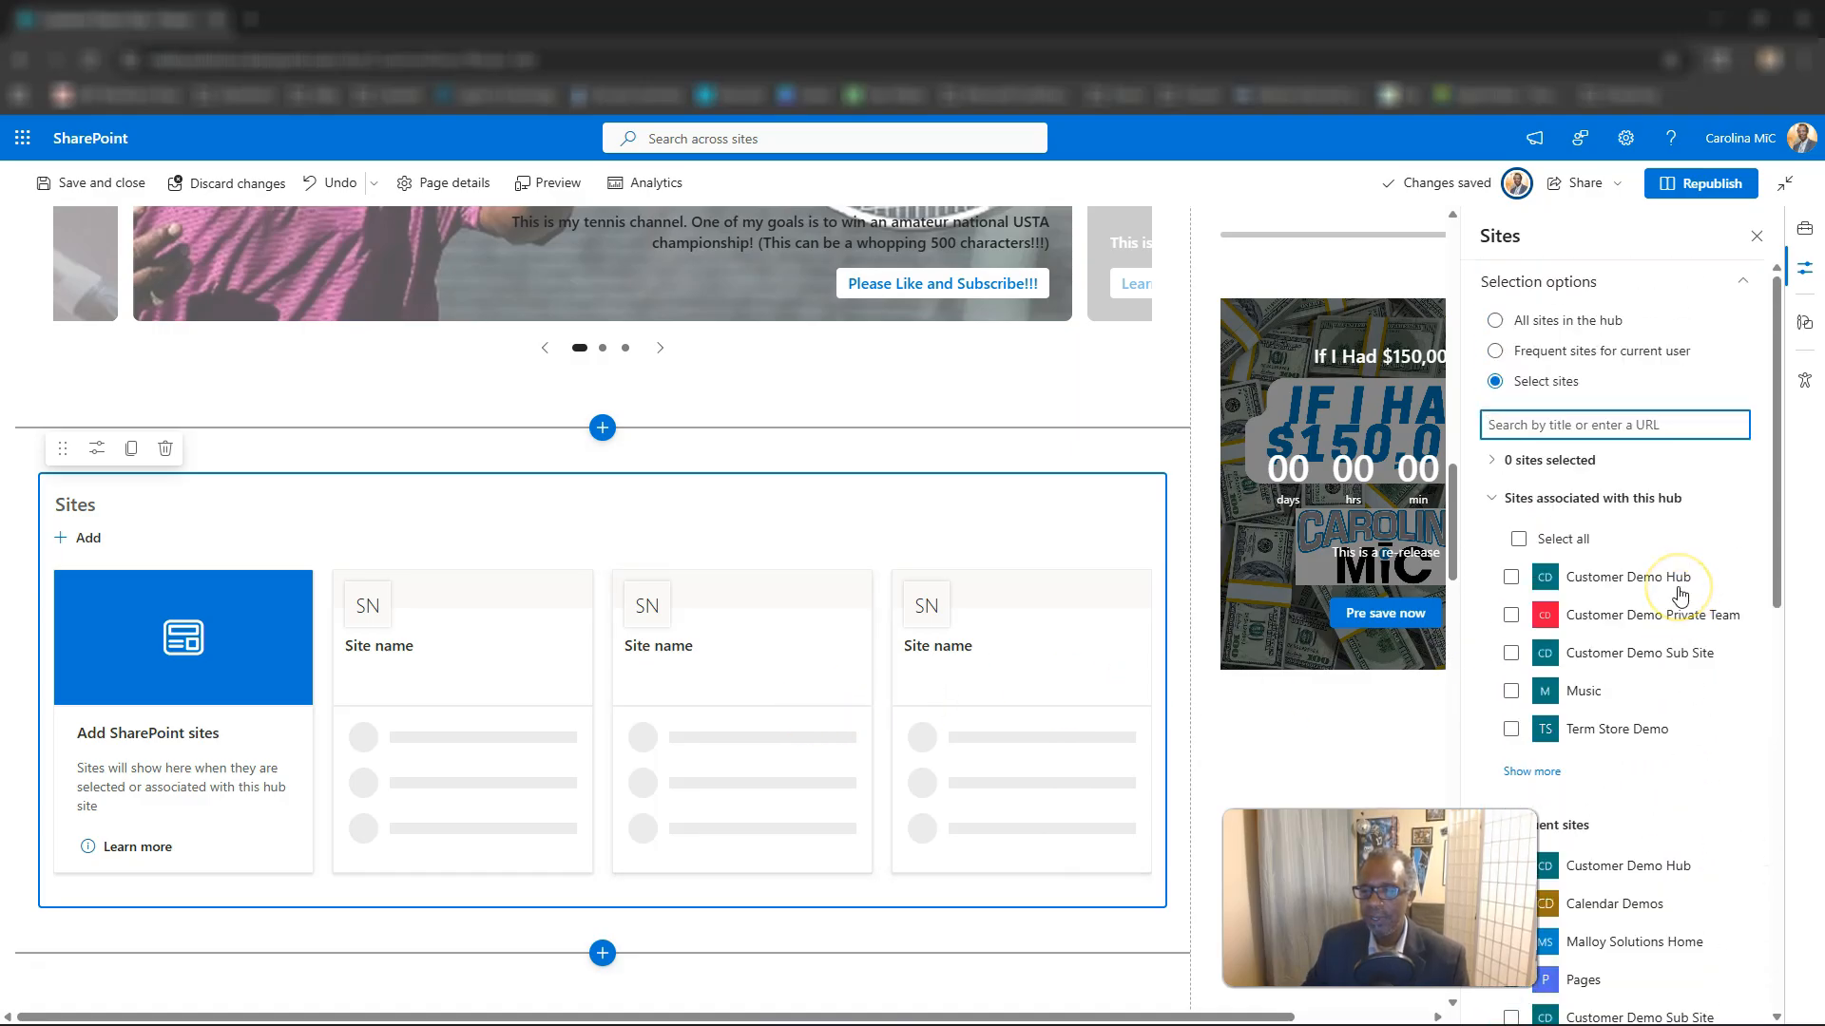
Set the selection option to All sites in the hub, limit the display to 5 items, and view the filmstrip's second page.
click(1495, 321)
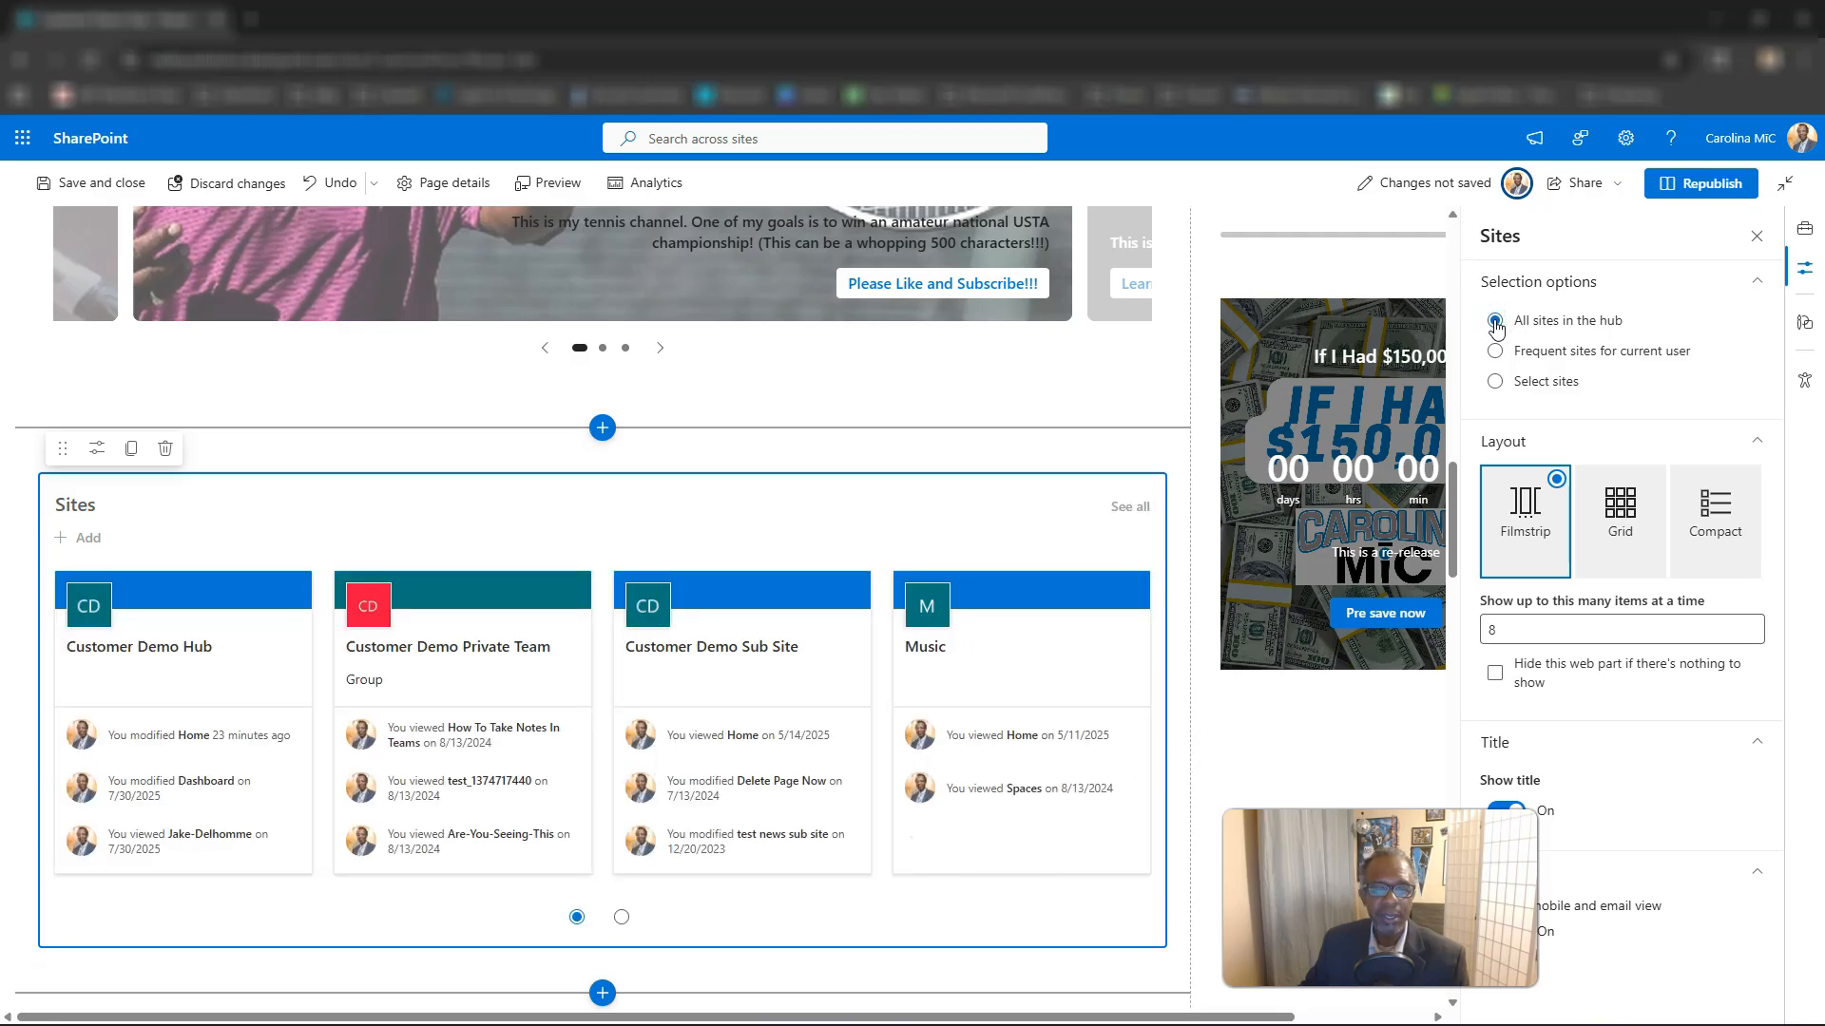
click(1508, 630)
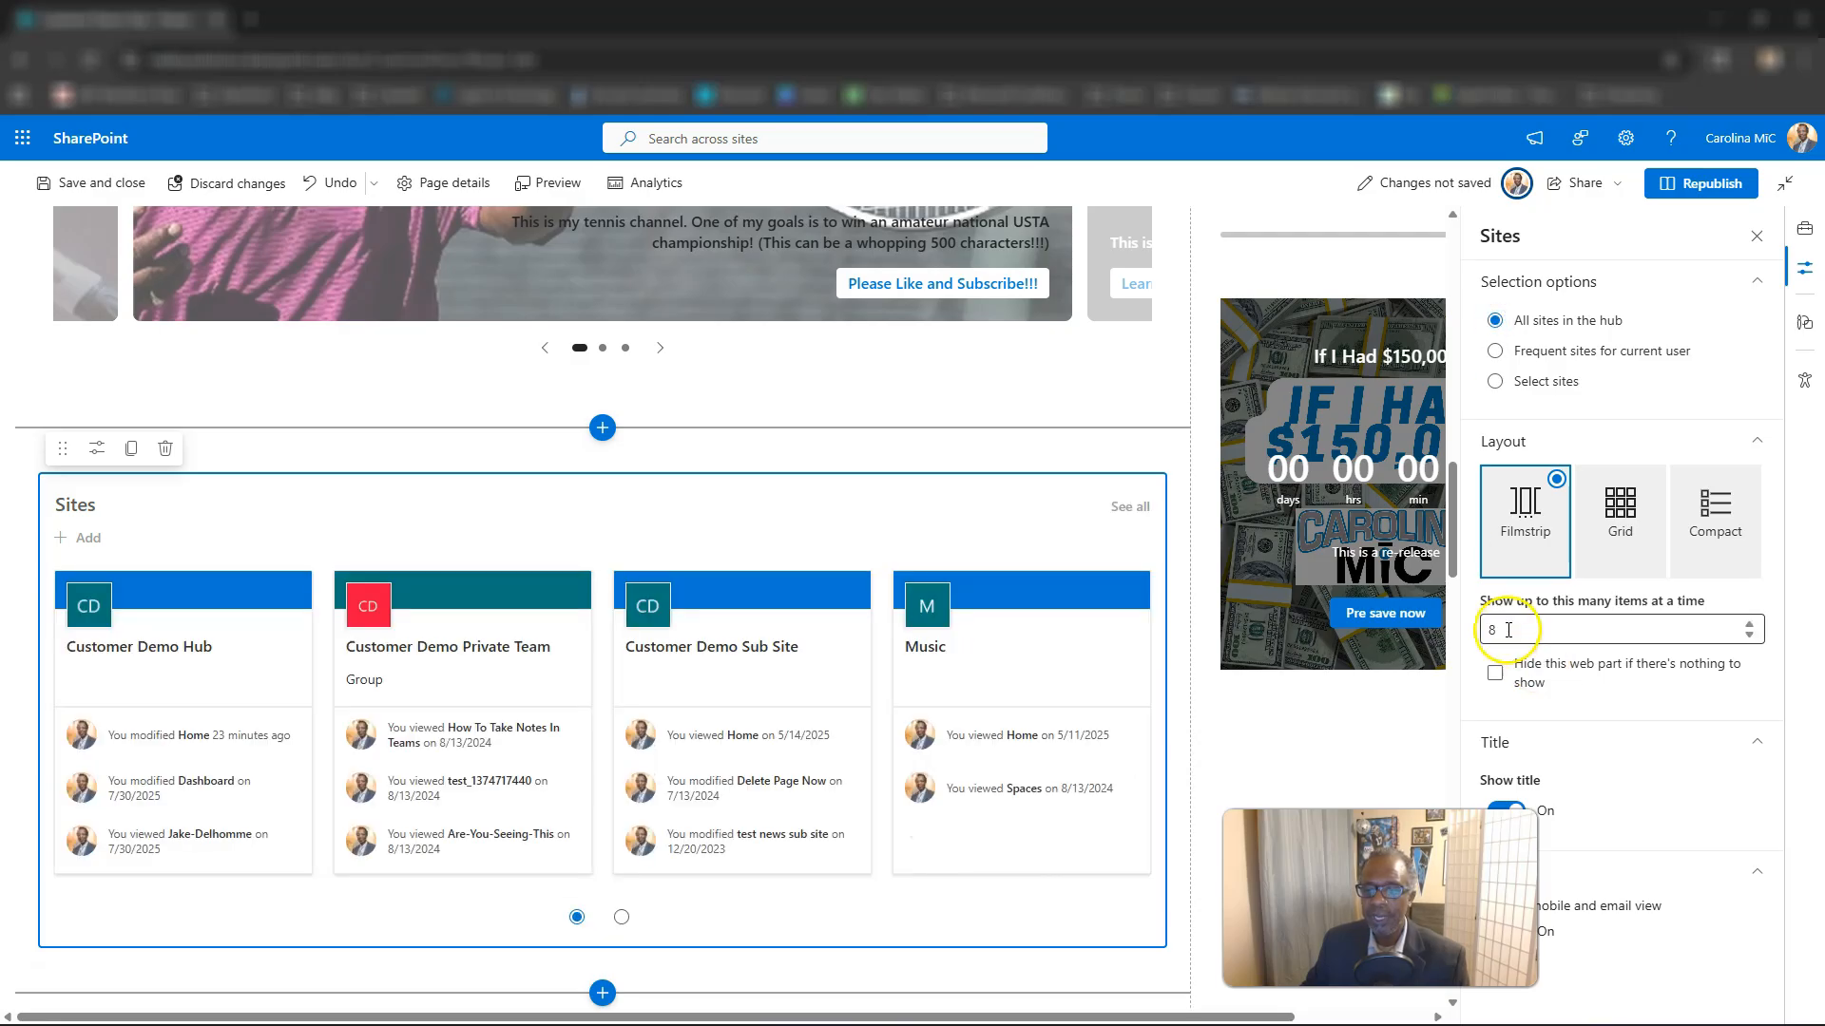
click(1750, 624)
click(1750, 624)
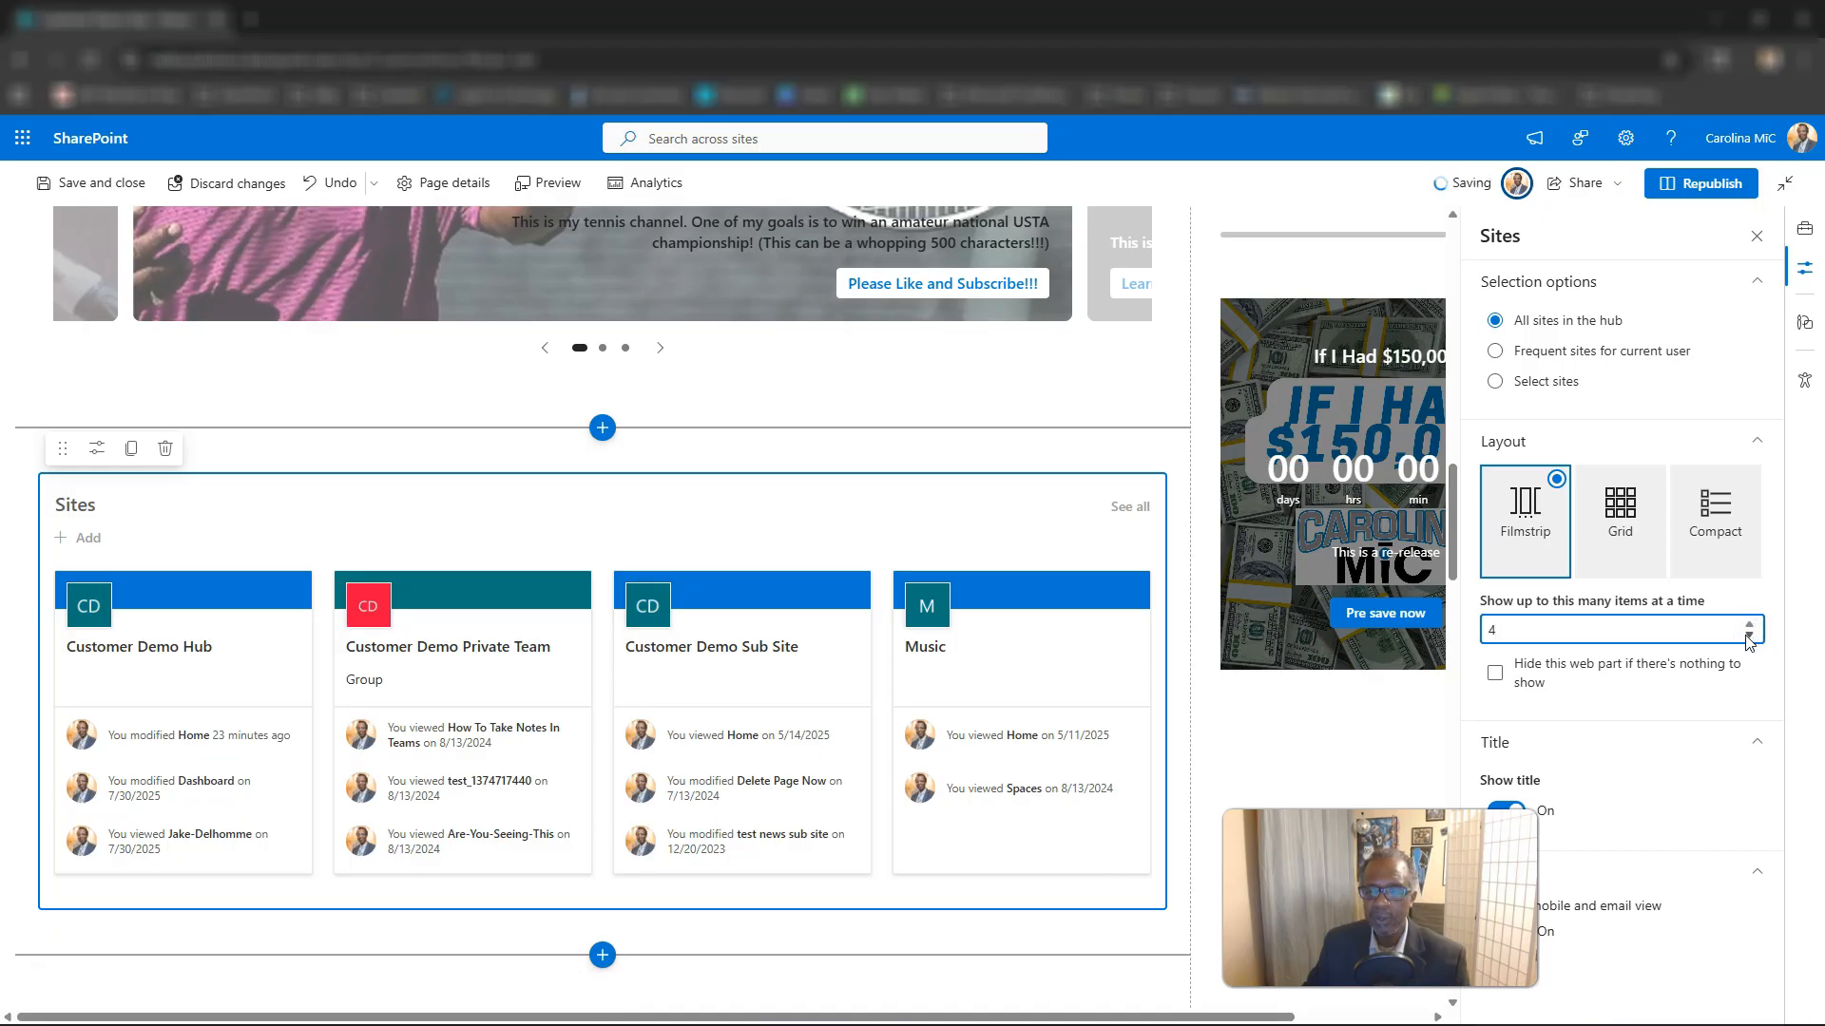
click(1751, 622)
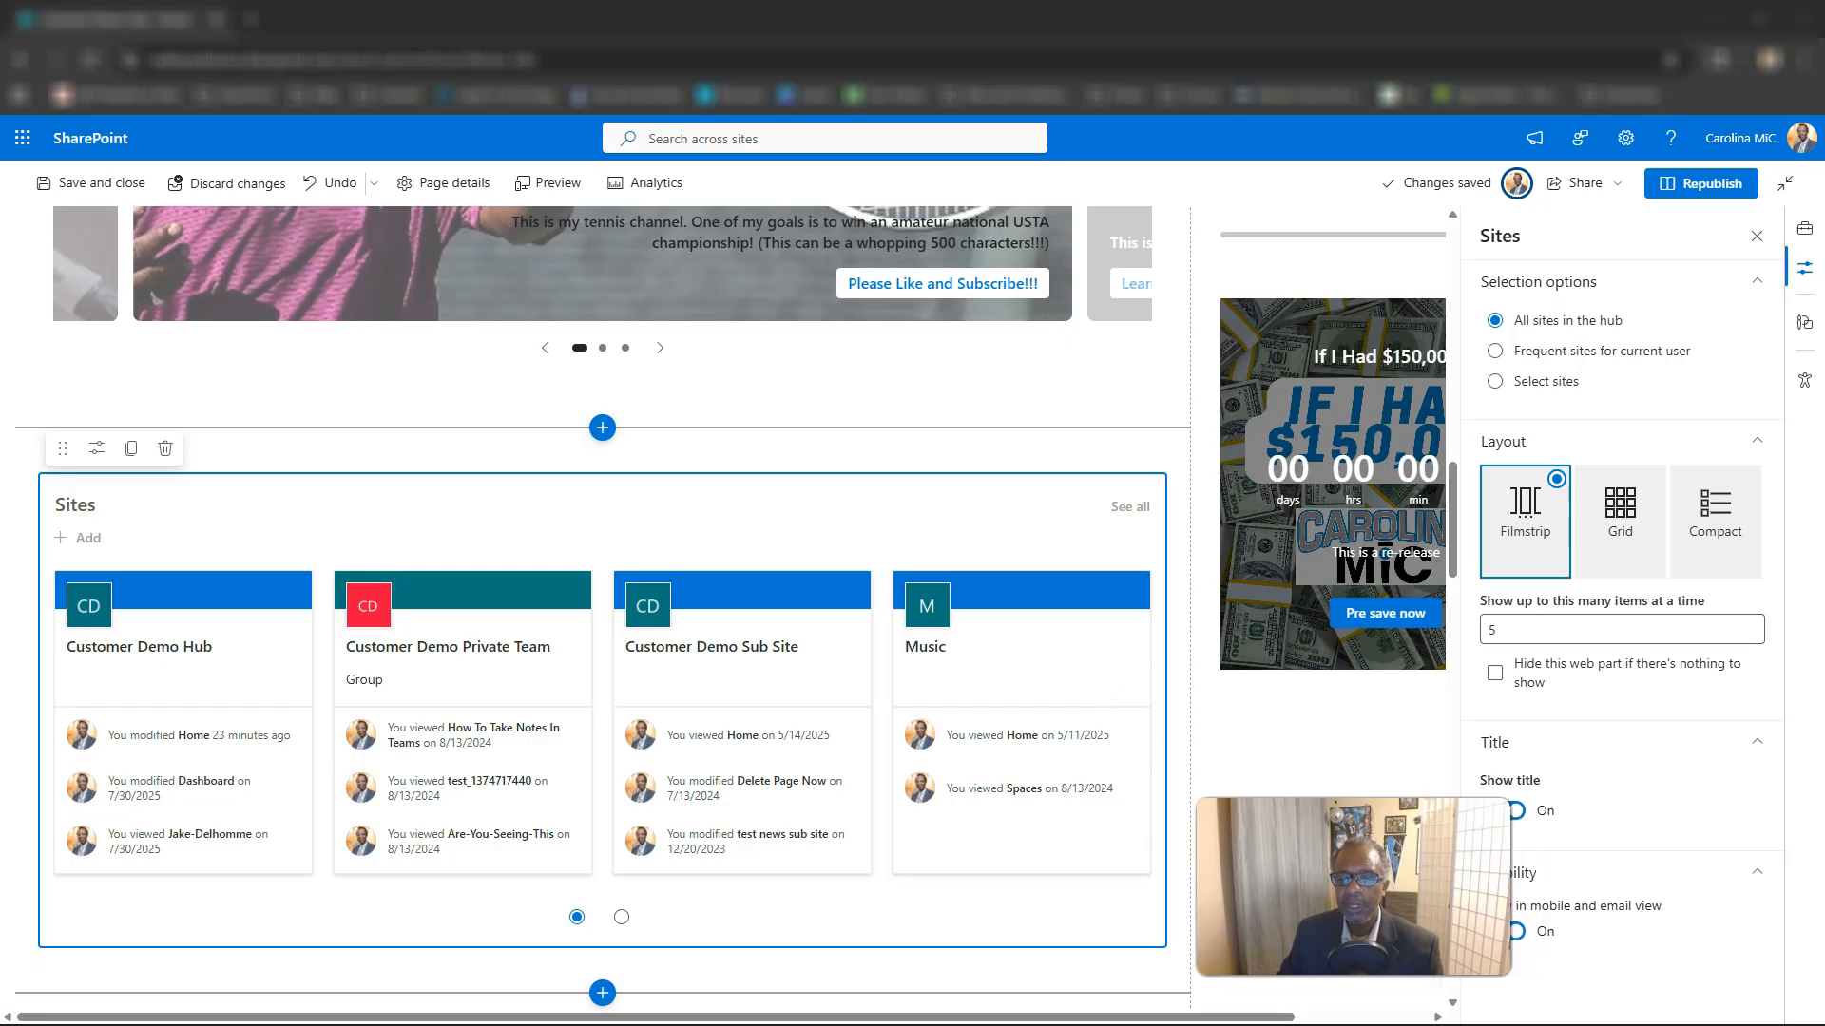
click(1131, 731)
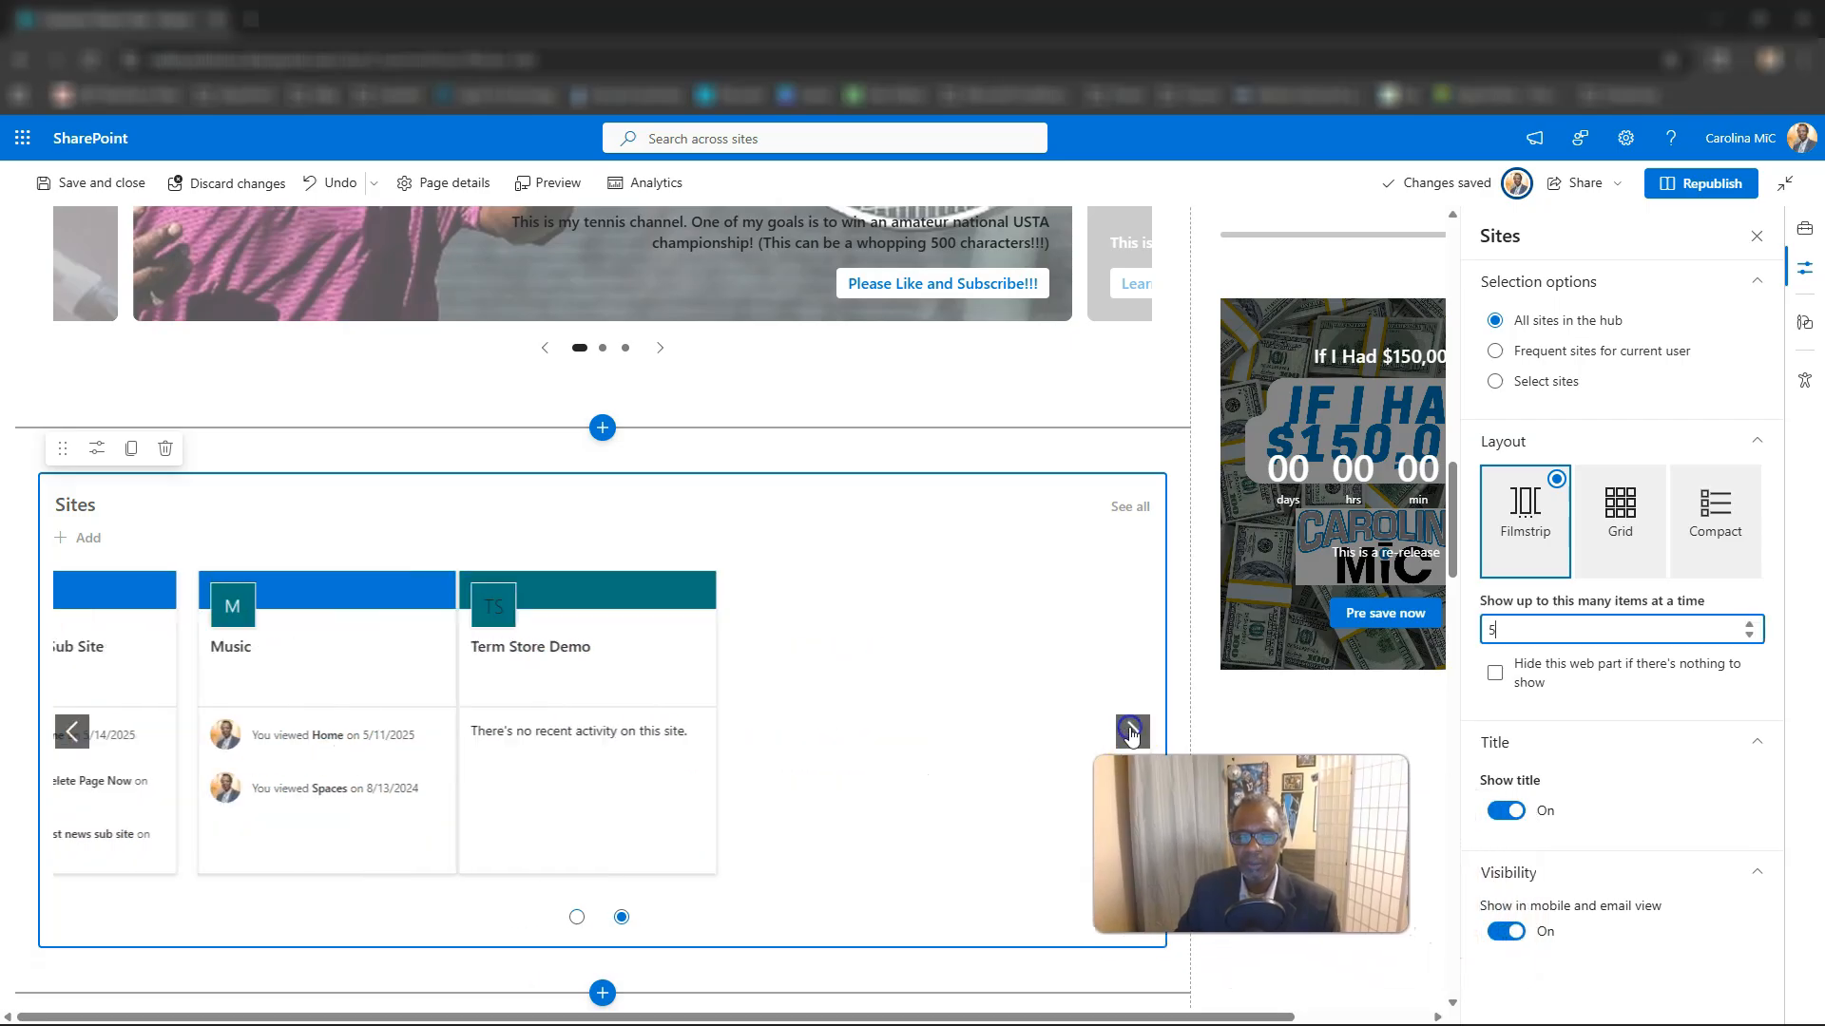
Compare the Grid and Filmstrip layouts for the Sites web part, ending on Grid.
click(1629, 518)
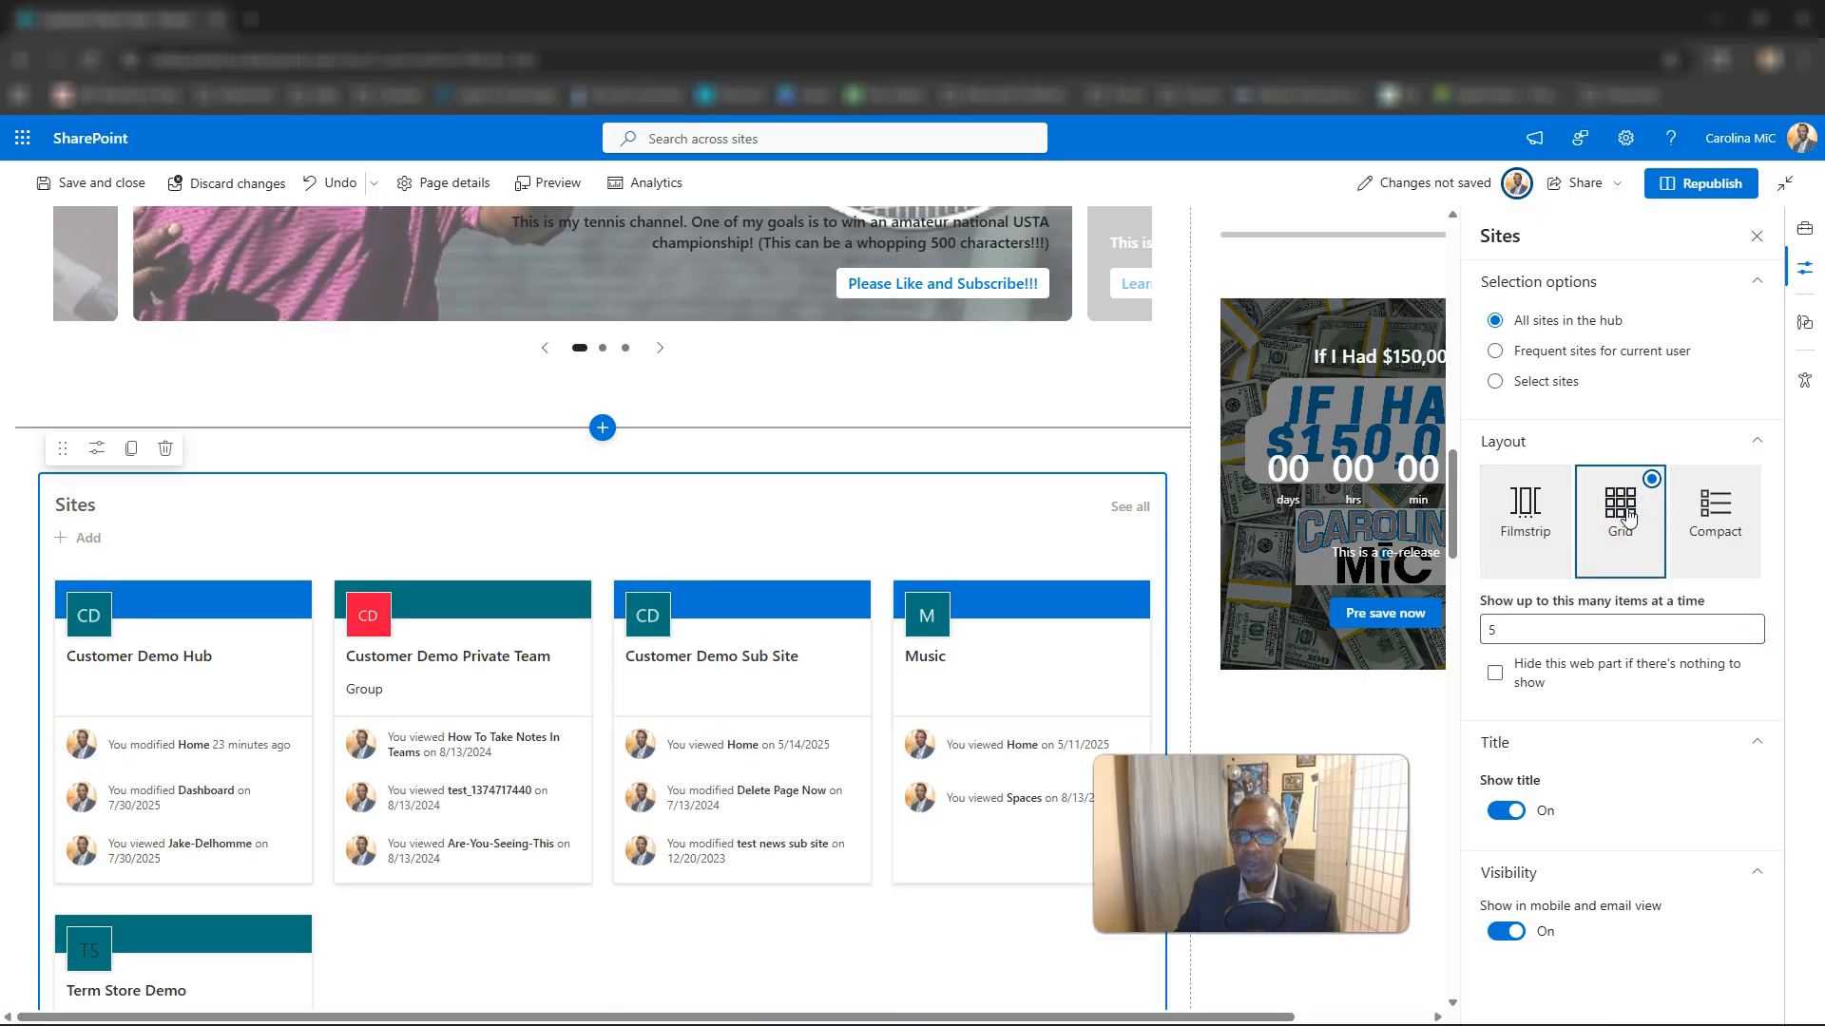
click(1529, 511)
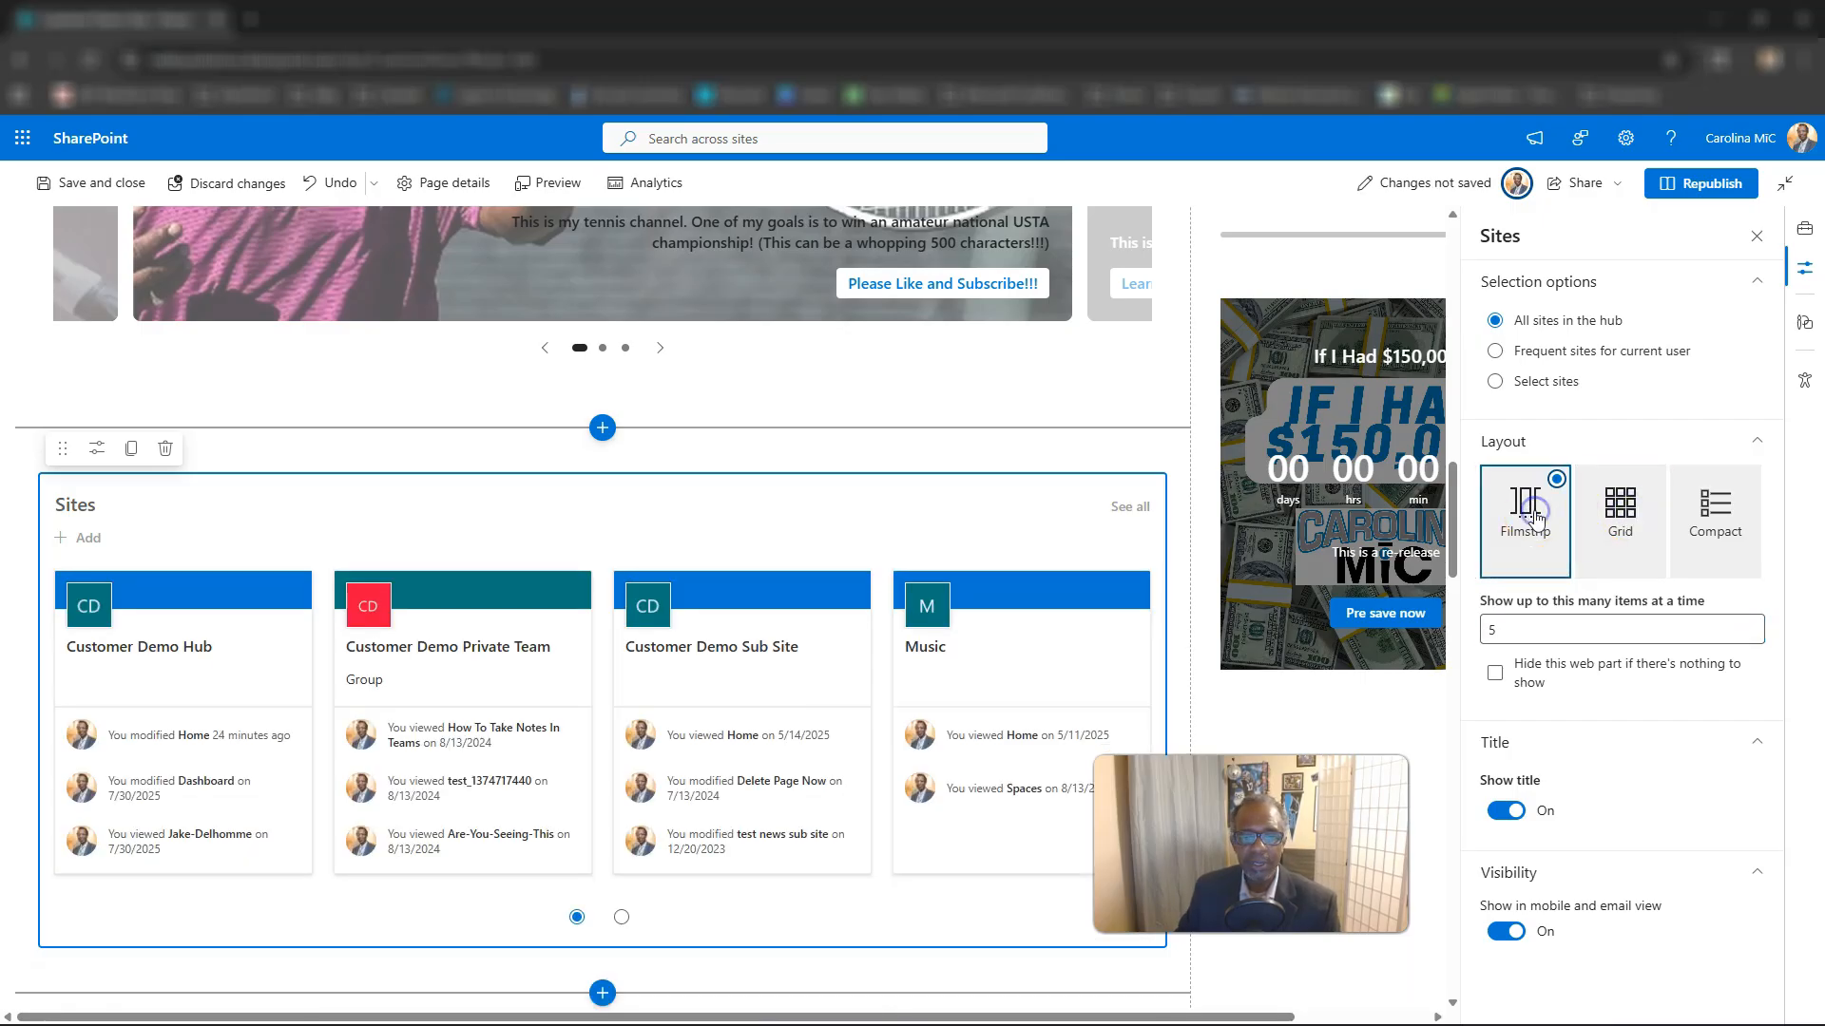
click(1614, 513)
scroll(953, 634, down, 2)
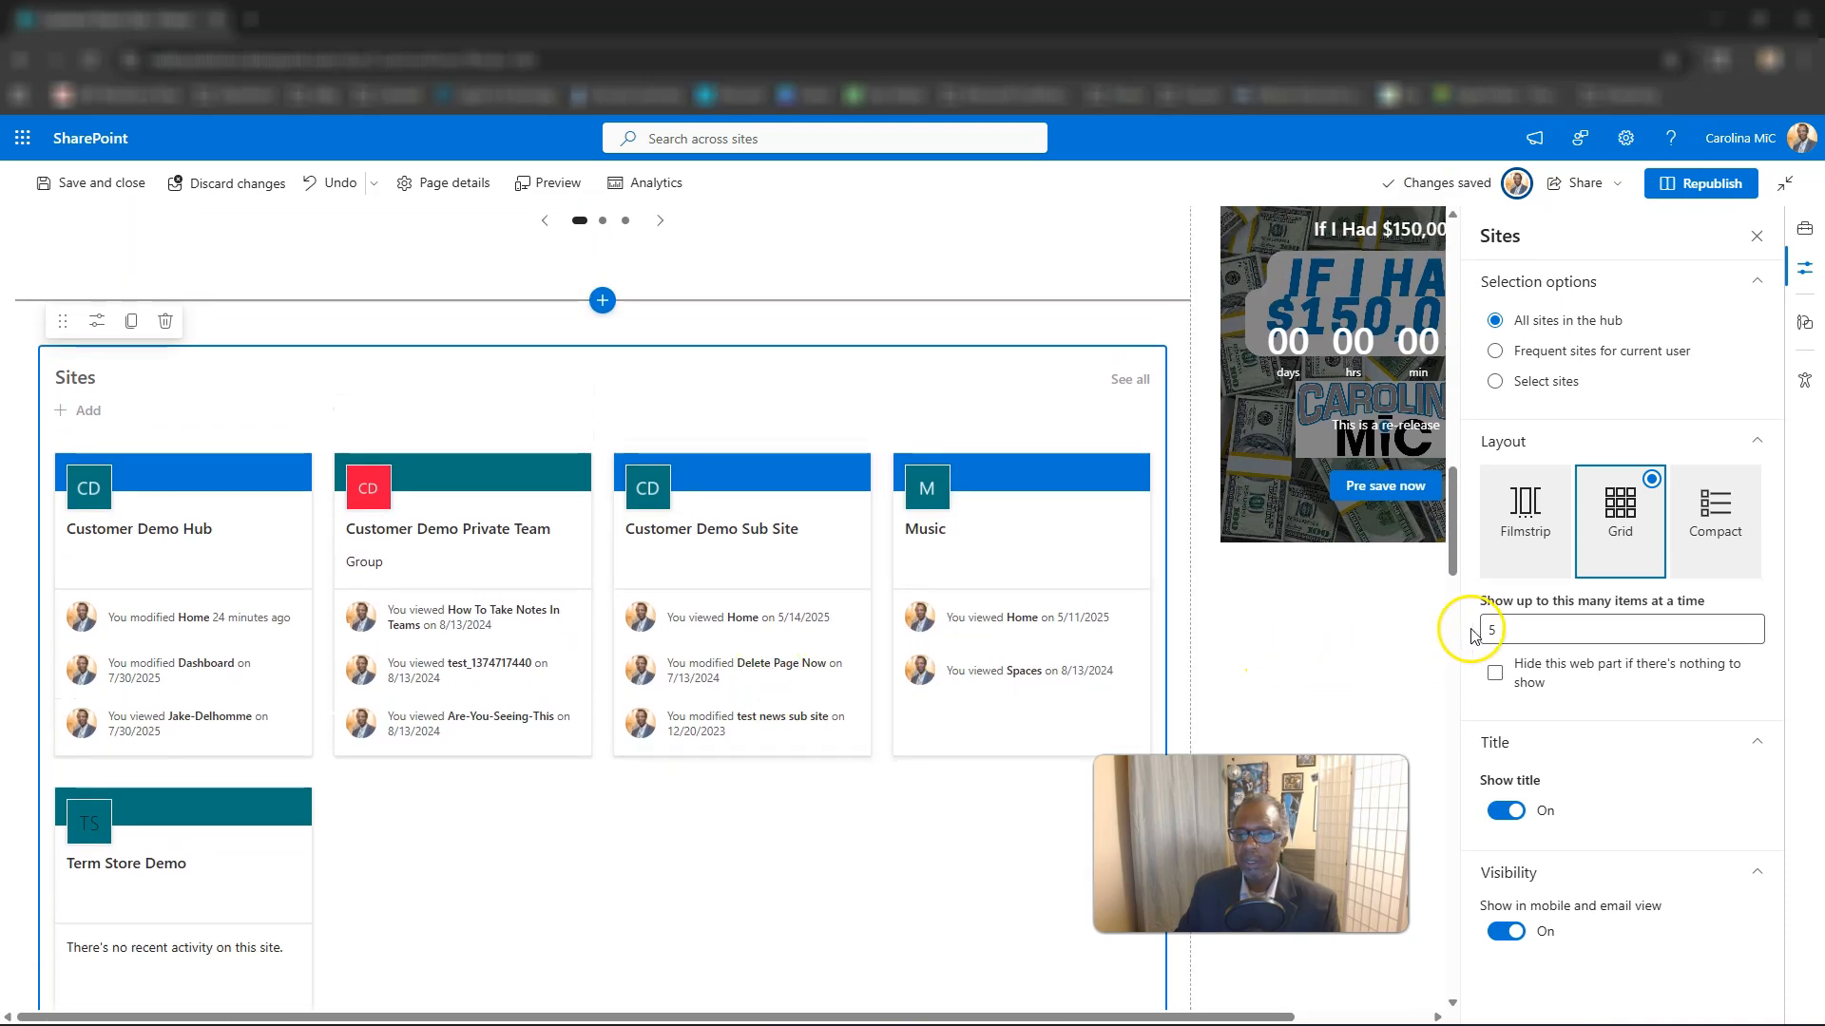
Set the number of items shown at a time to 9 and change the Sites layout to Compact.
click(1513, 627)
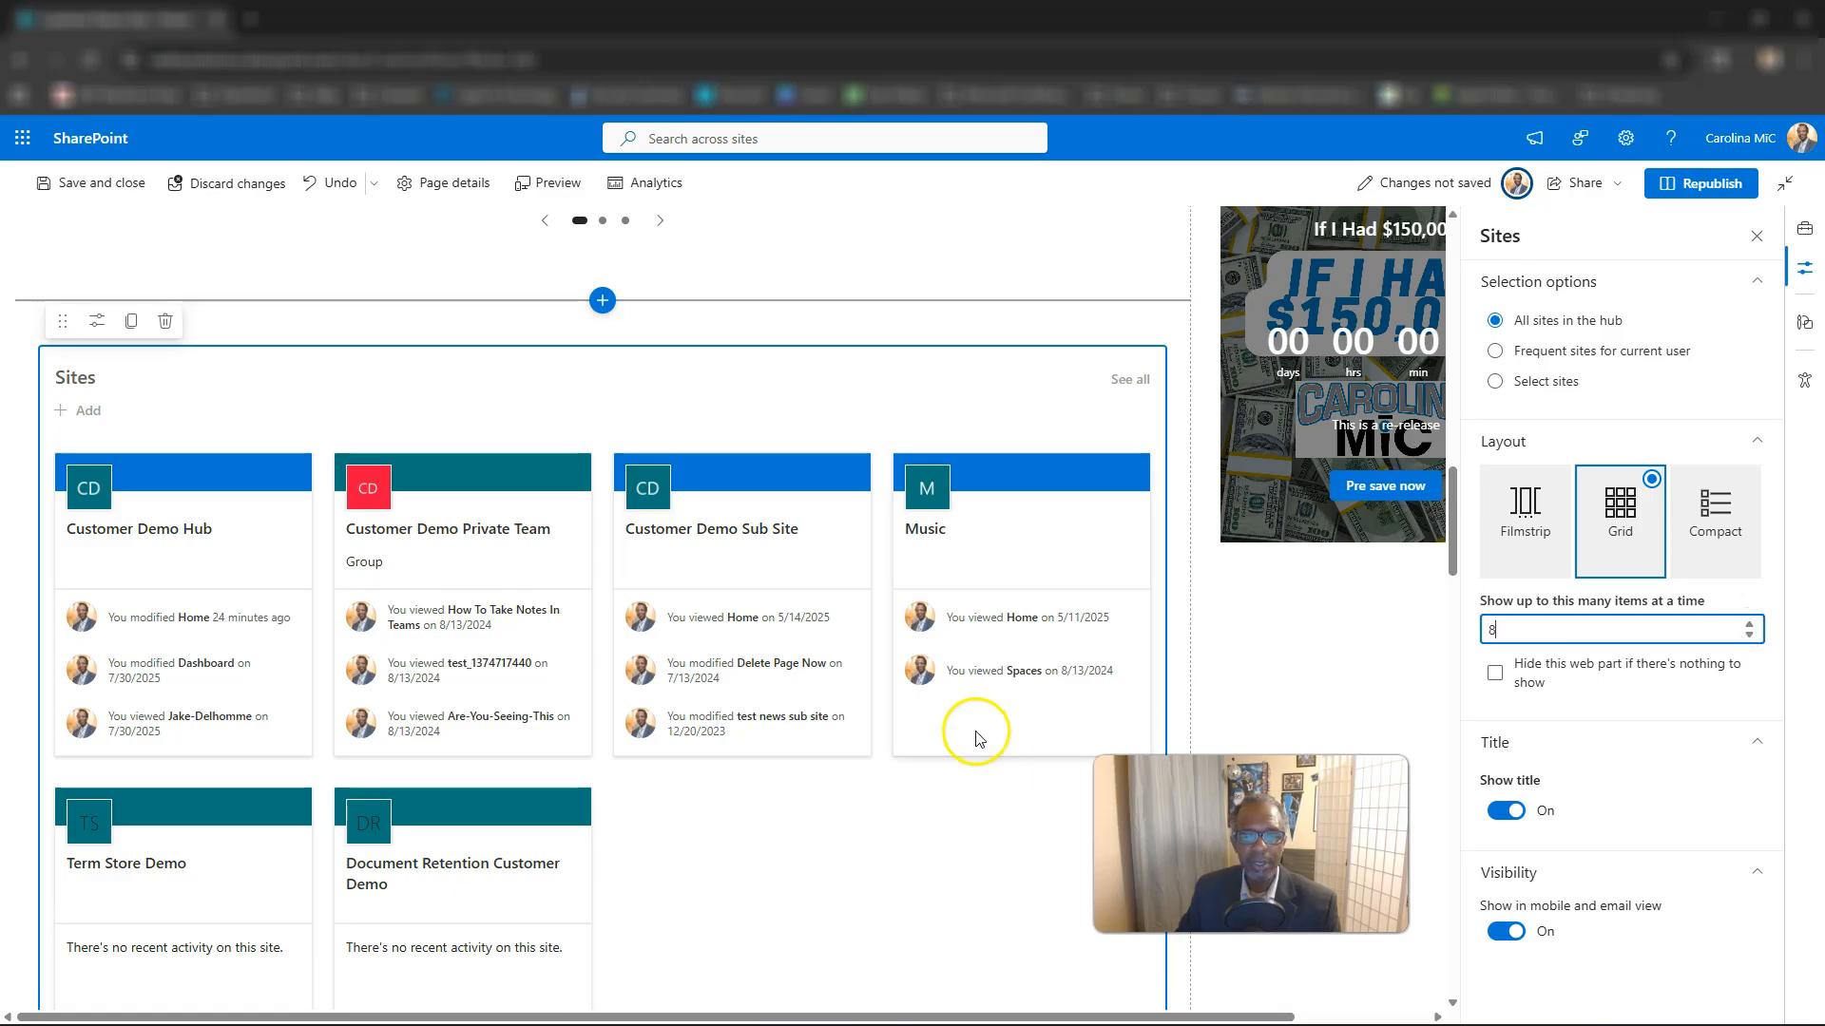
scroll(964, 737, down, 2)
key(Up)
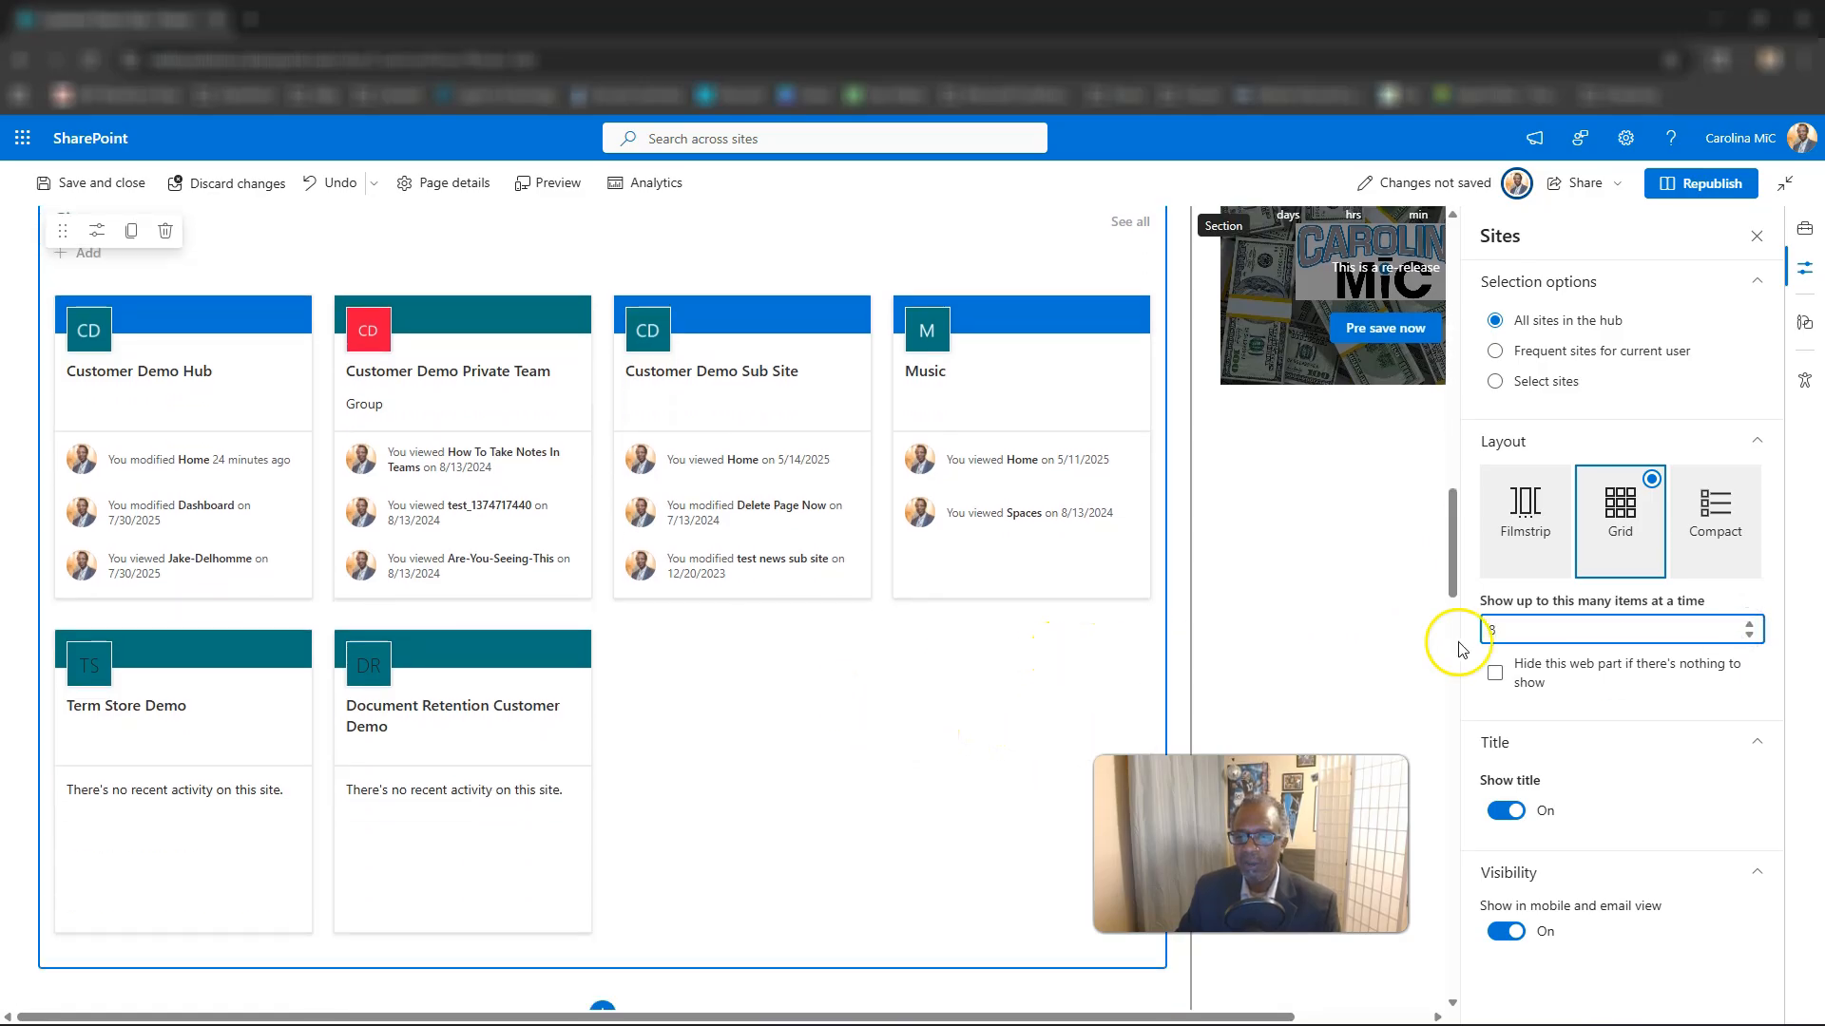
click(1714, 522)
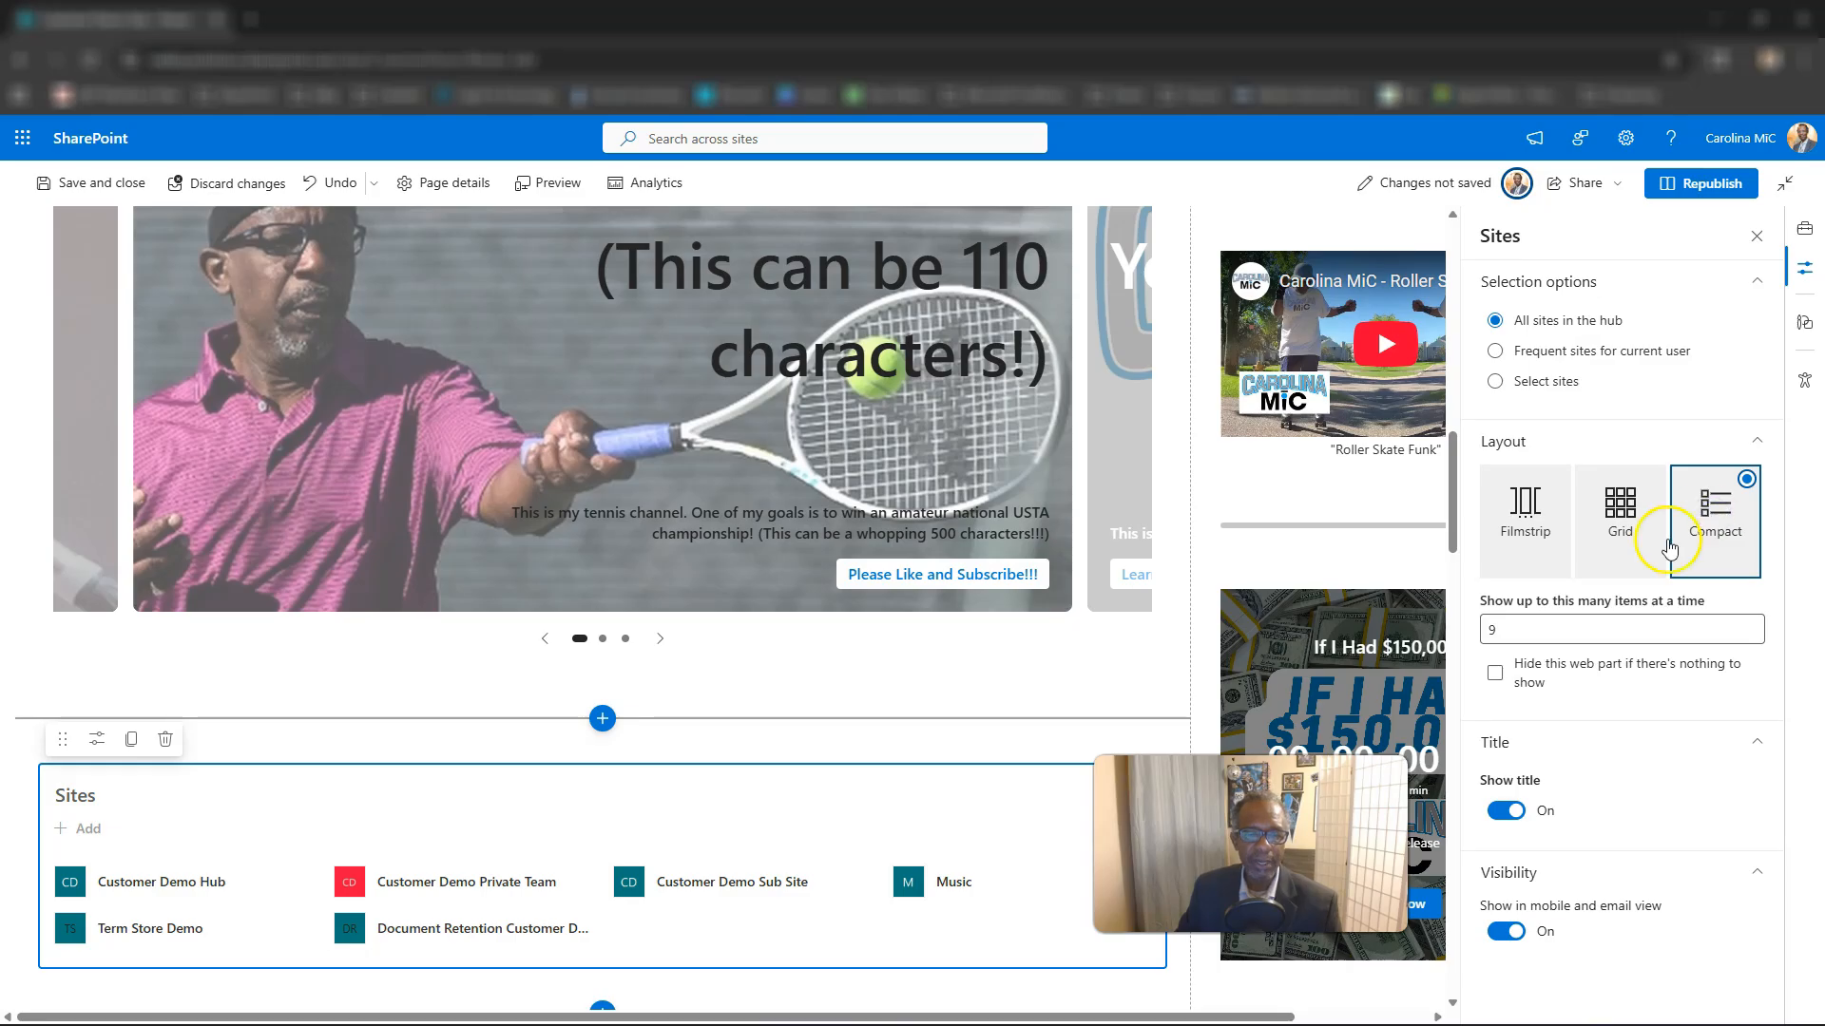
scroll(1218, 664, down, 2)
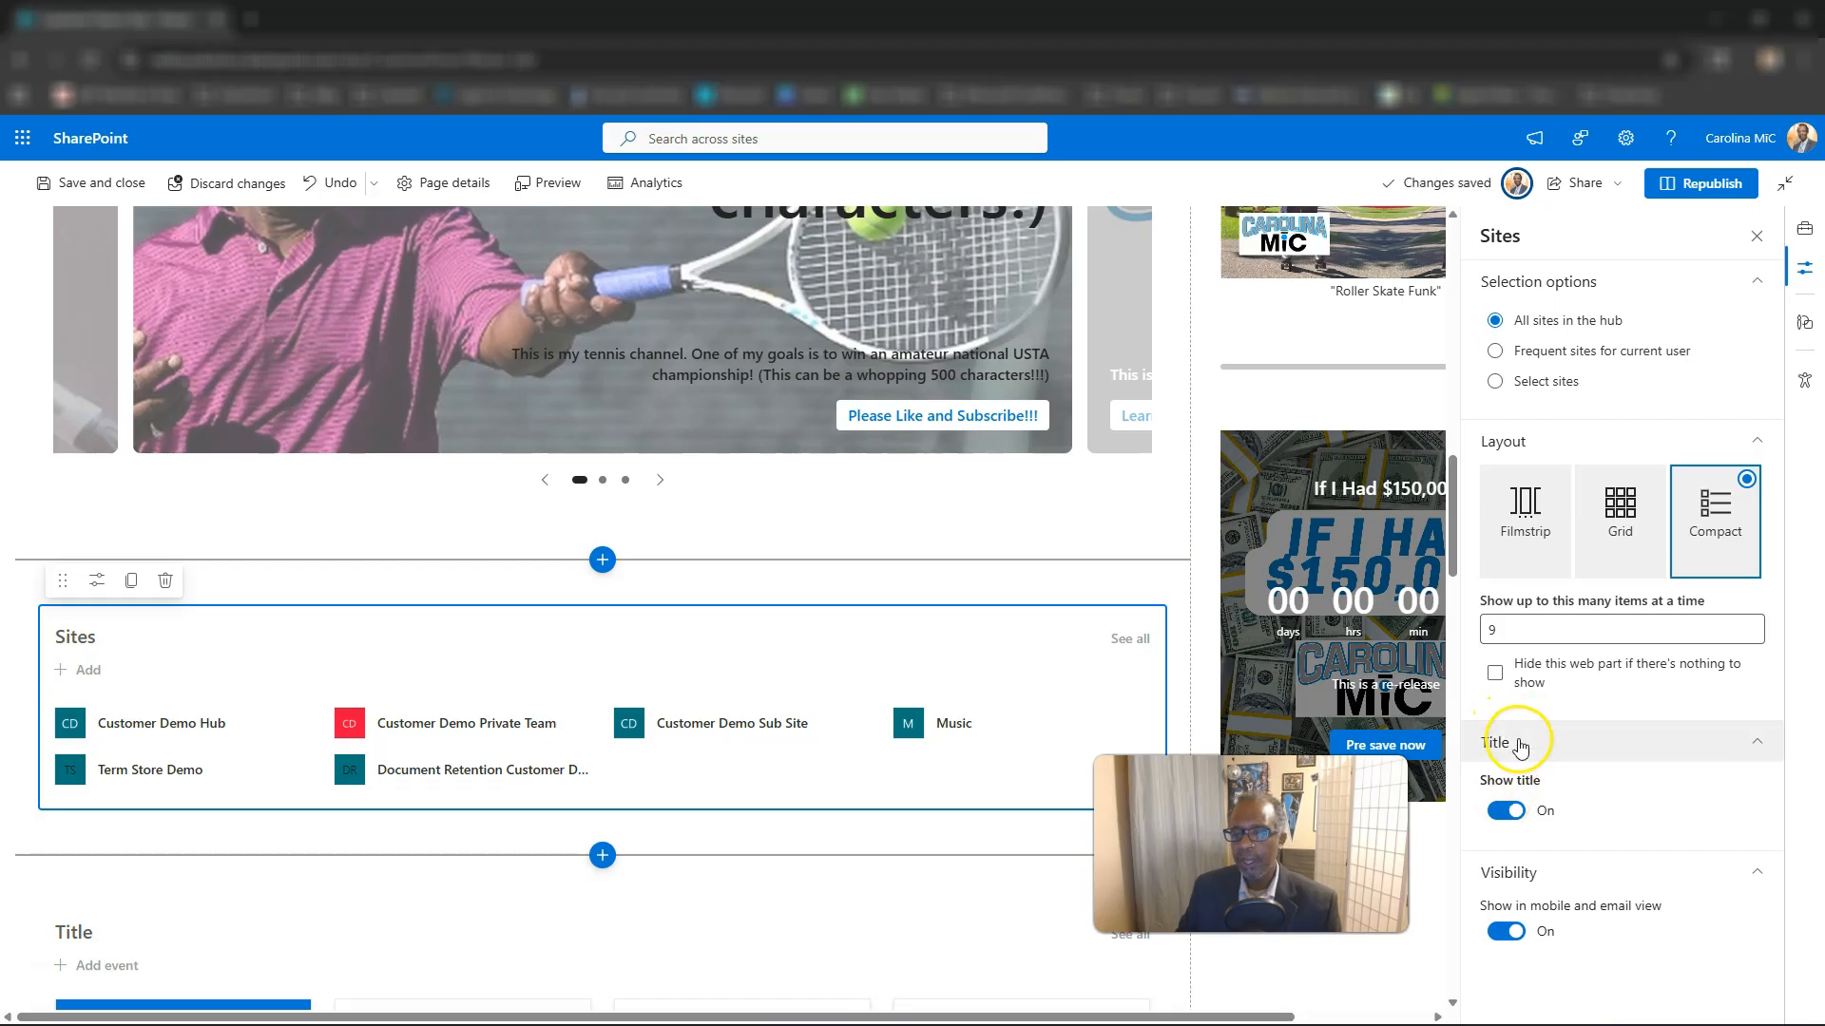
Turn the Sites web part's title off and back on.
click(1511, 812)
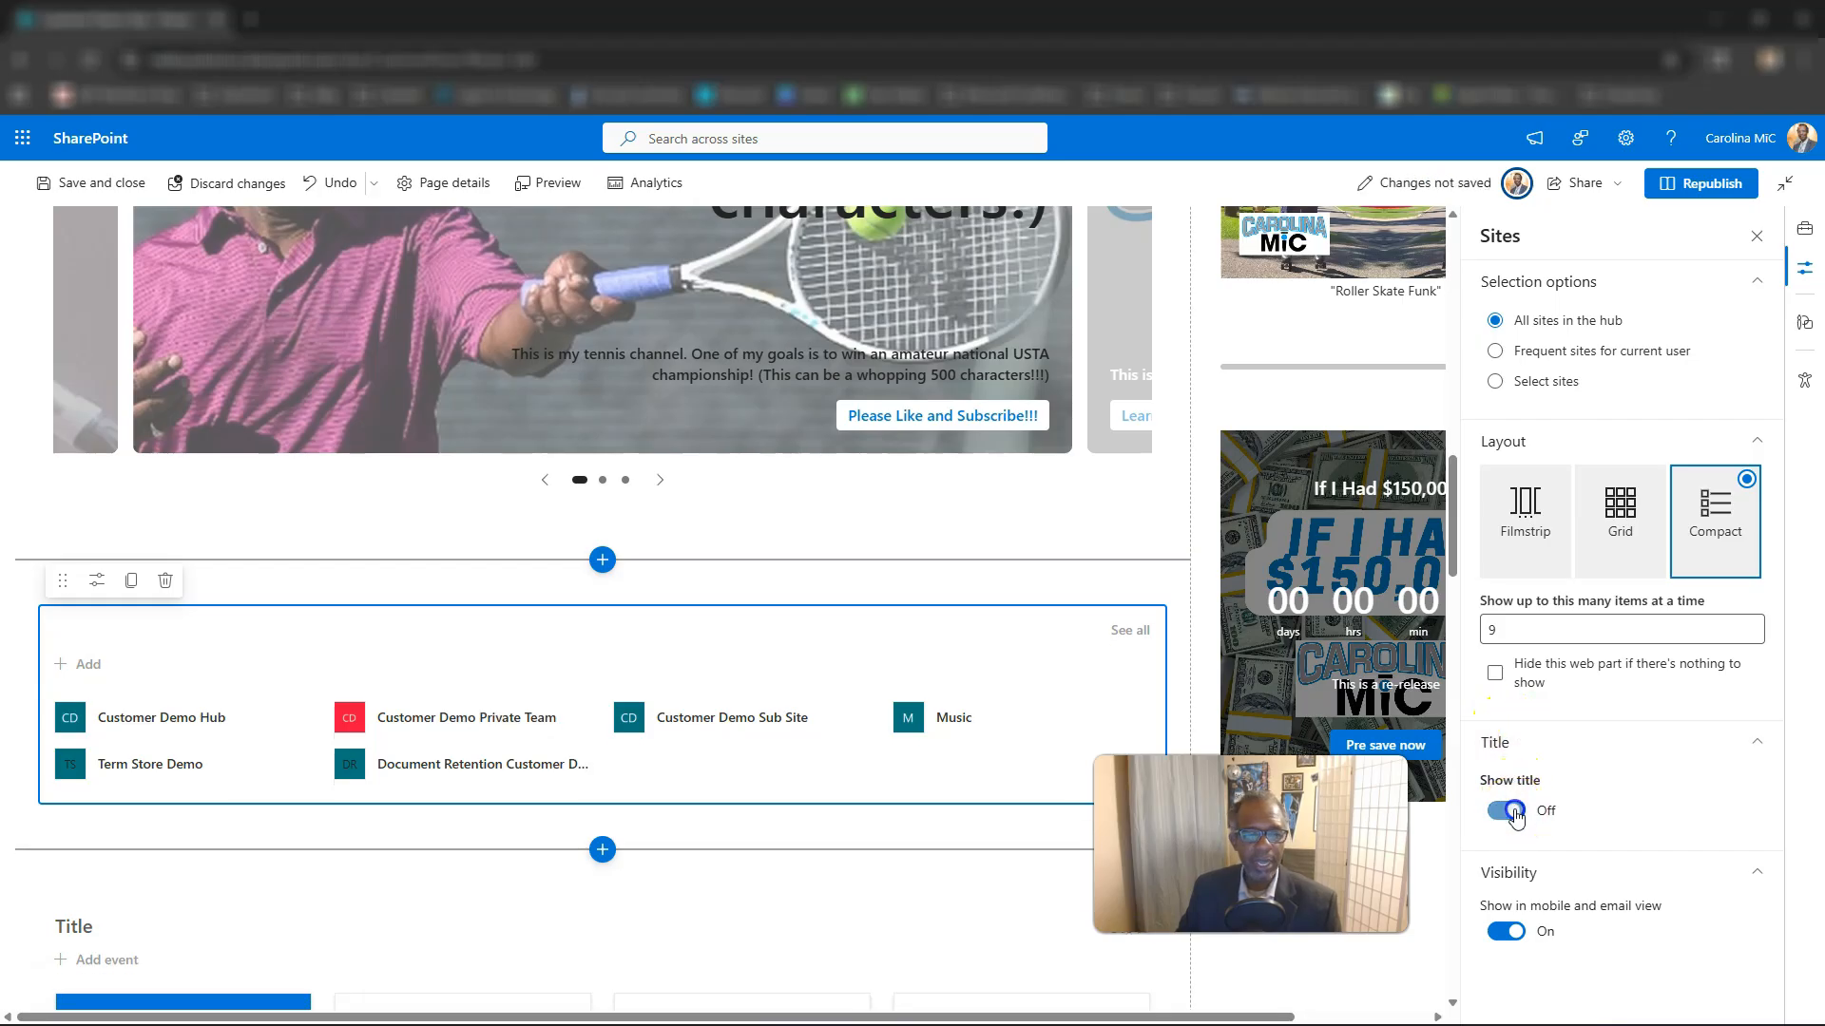
click(1511, 812)
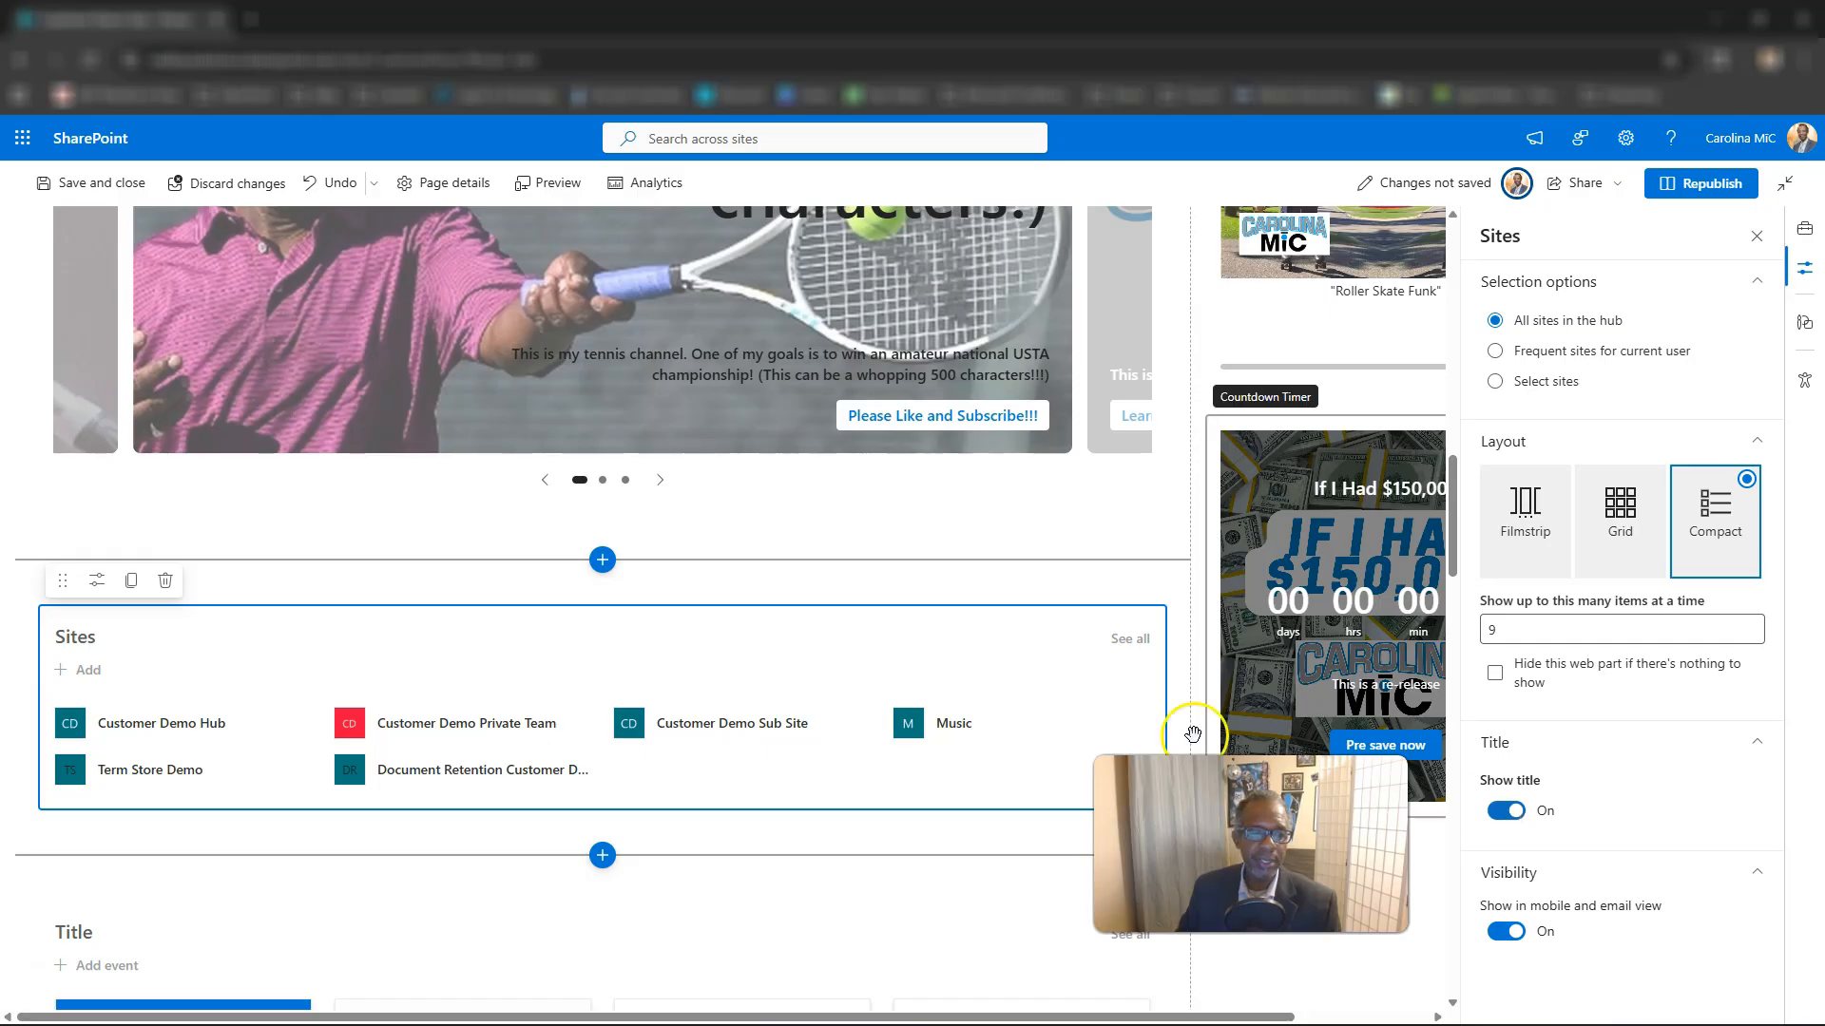
Replace the title text of the Sites web part with "Je;;p".
scroll(390, 622, down, 1)
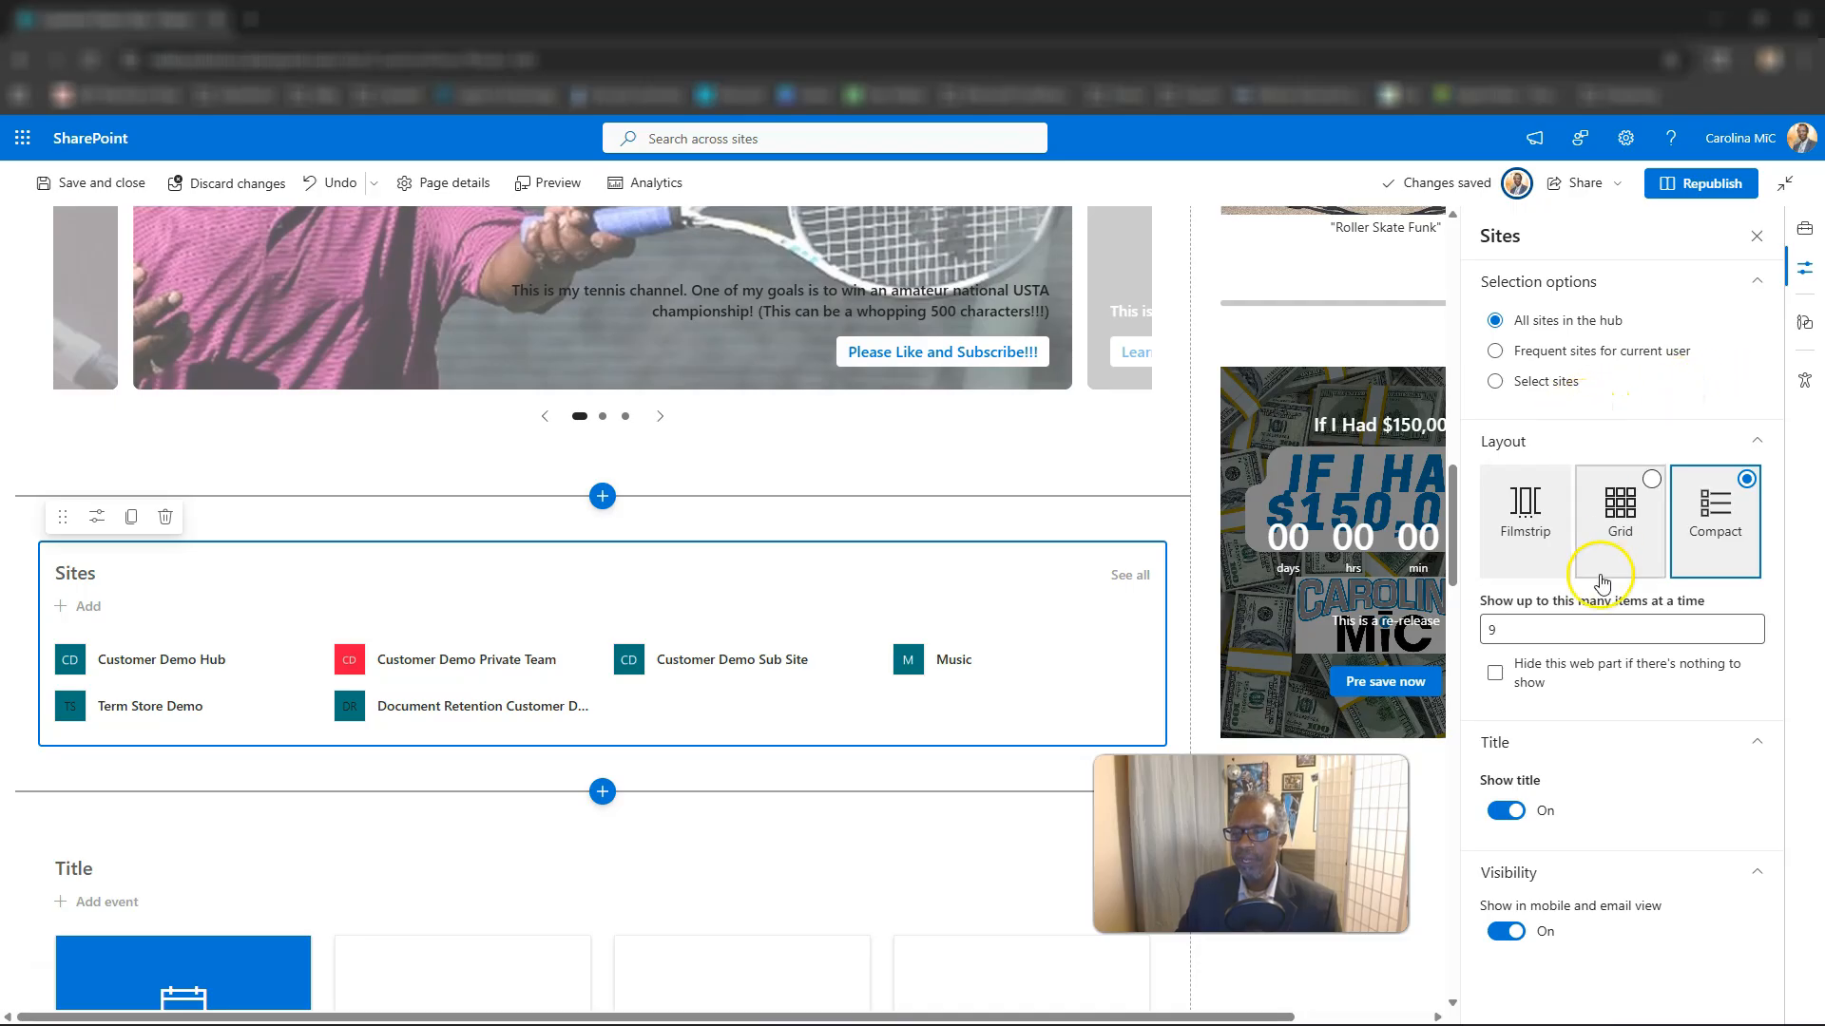
scroll(481, 643, up, 1)
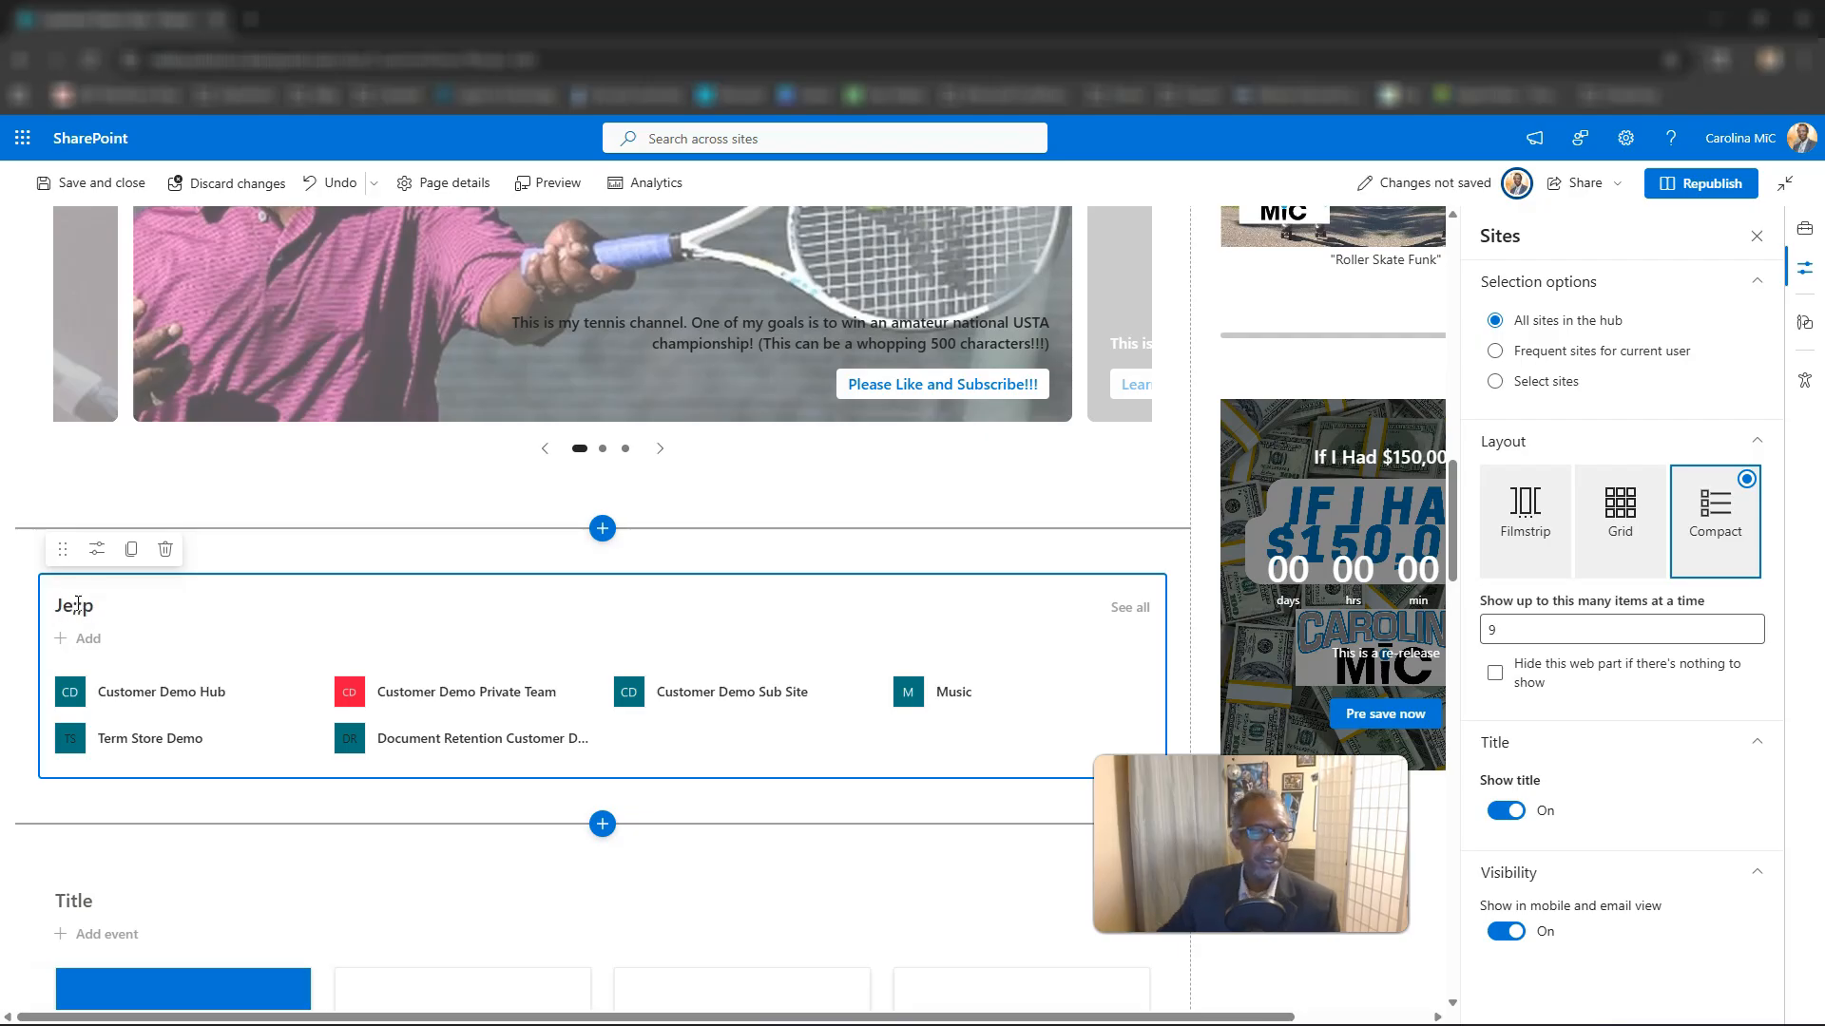
click(245, 556)
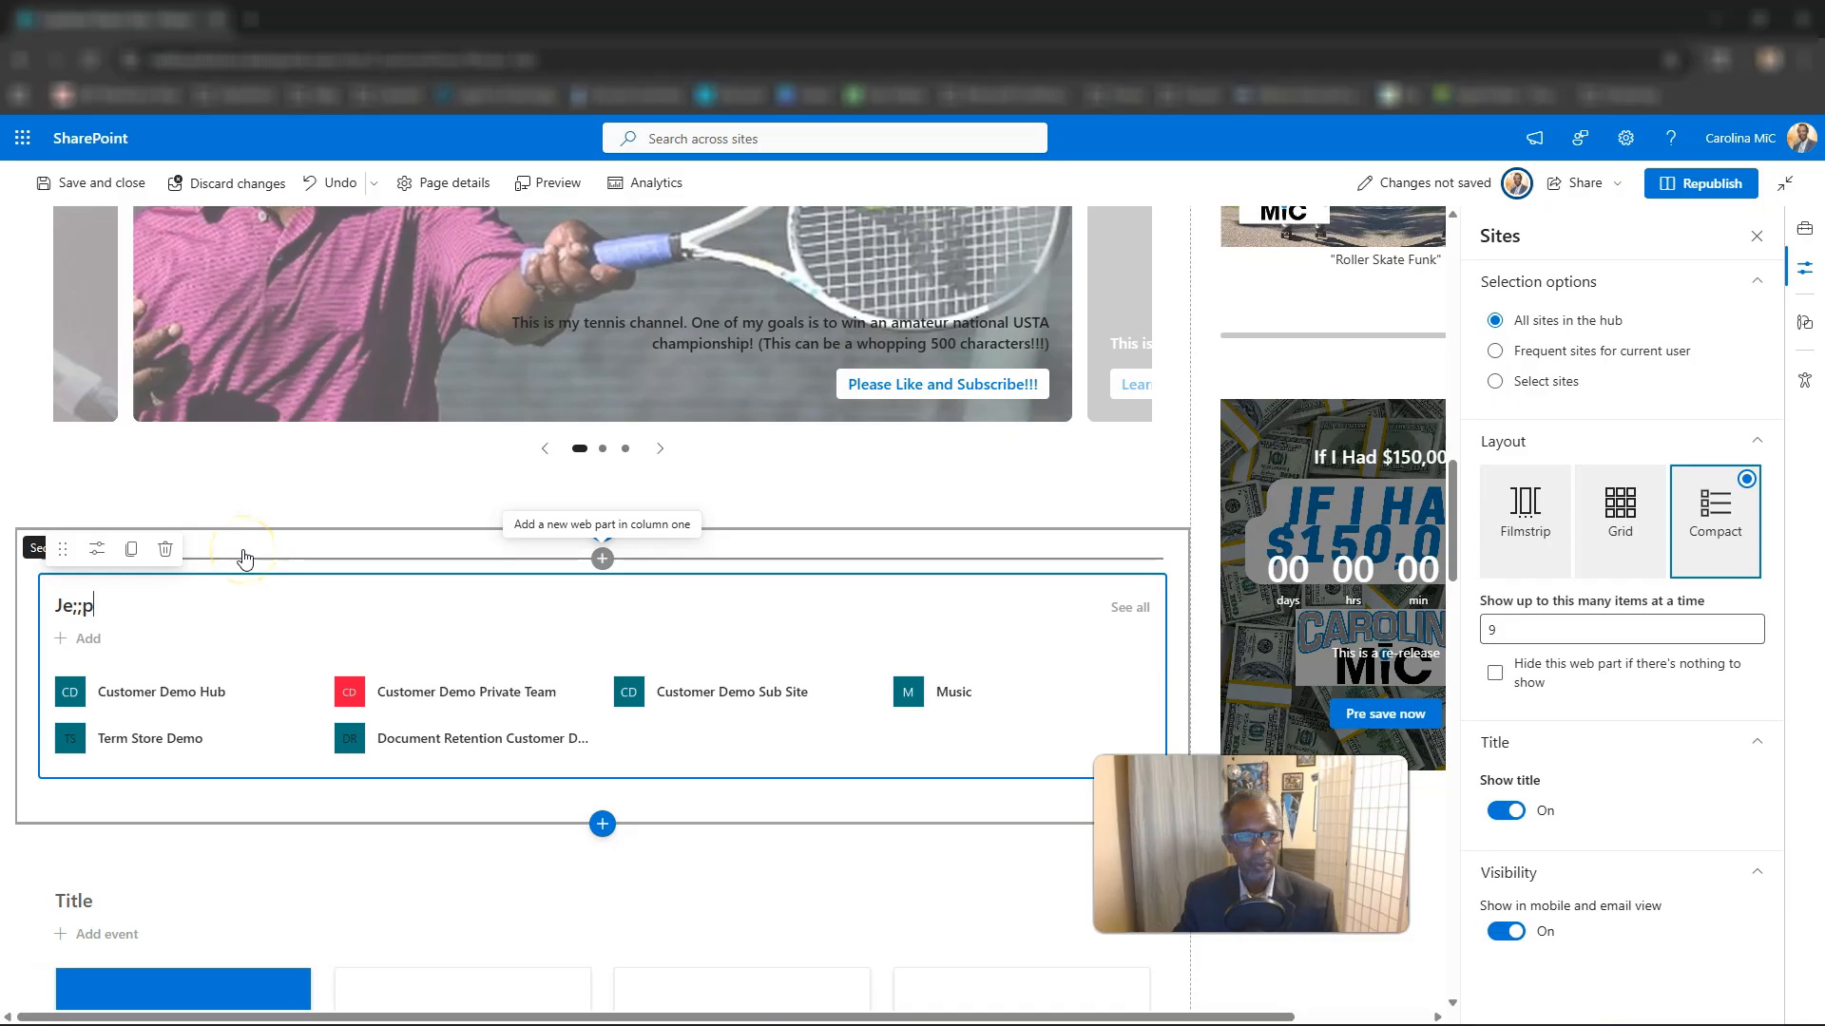